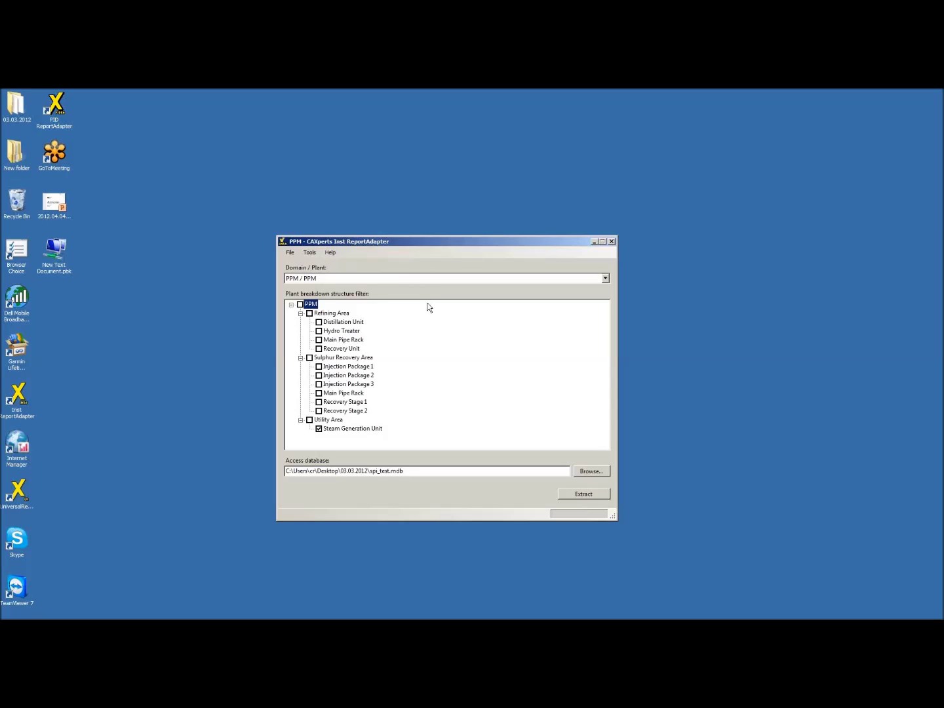
Add the whole Sulphur Recovery Area to the plant breakdown structure filter for the PPM / PPM plant
left_click_drag(426, 242, 419, 210)
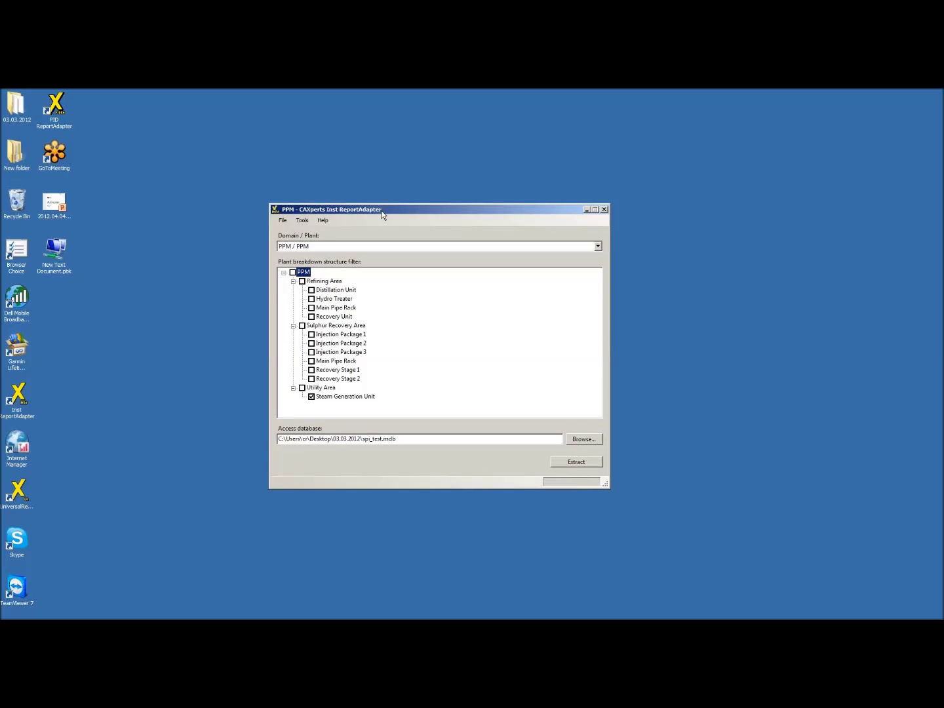
left_click(297, 246)
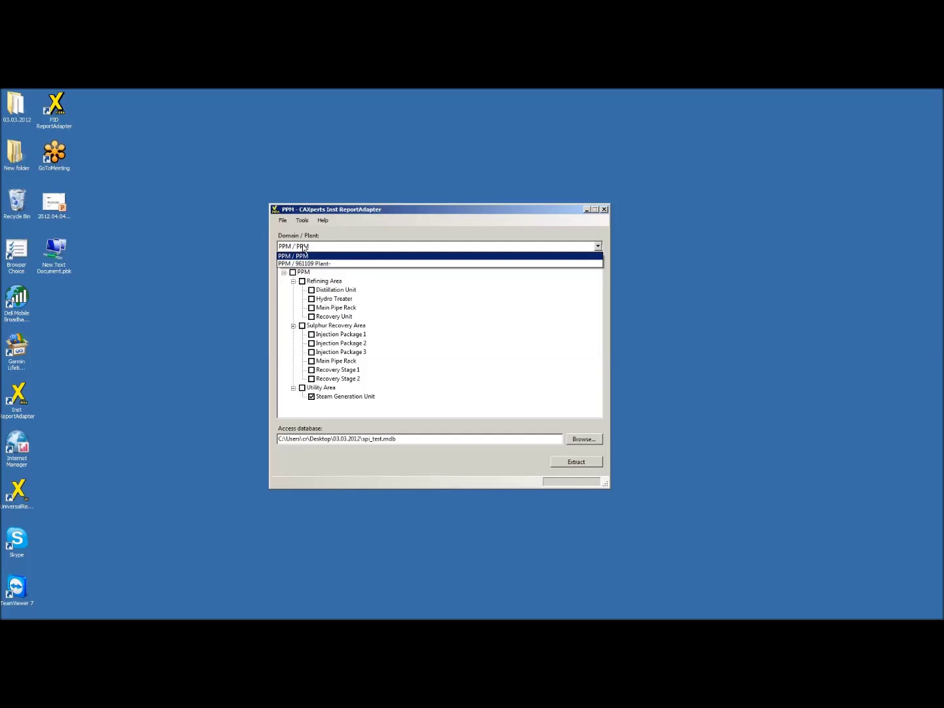
left_click(303, 247)
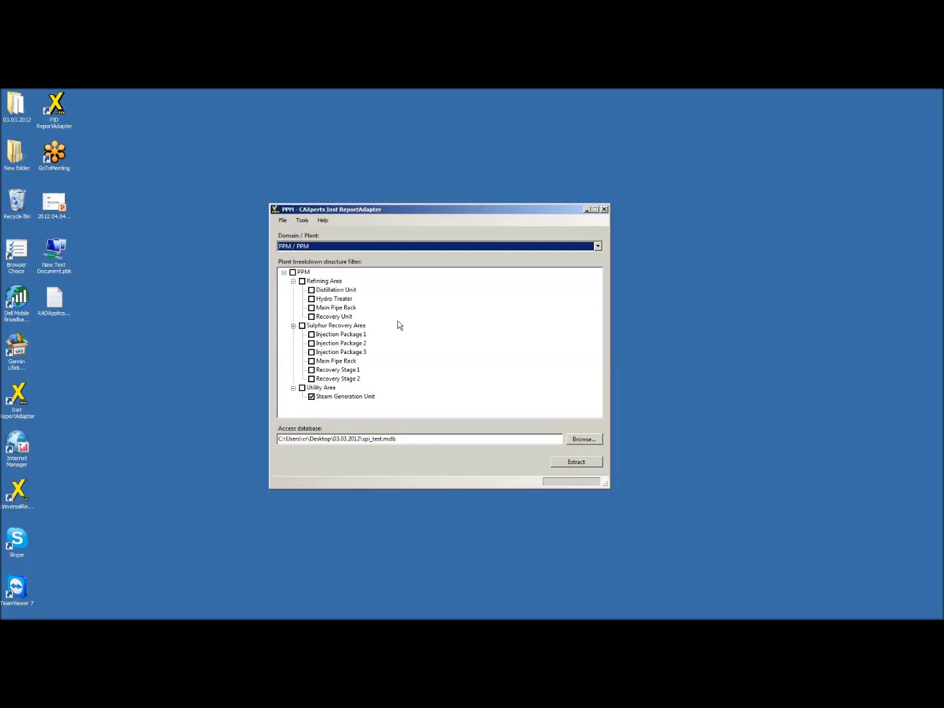
left_click(303, 326)
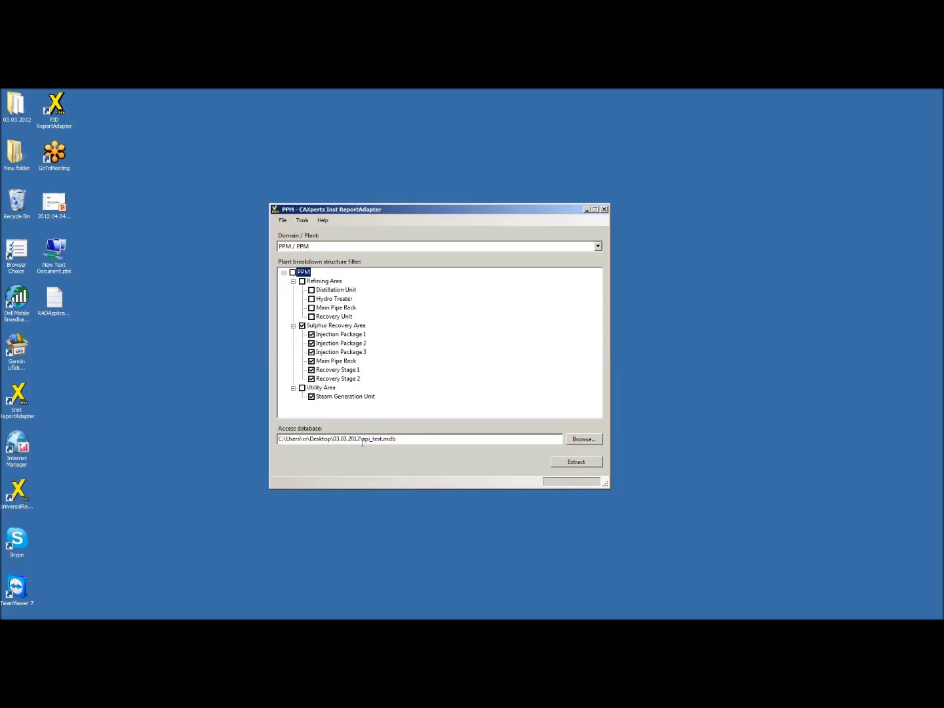
left_click_drag(361, 442, 425, 443)
Open the attribute configuration and compare the available and used Instrument attributes under InstrumentLoop, widening the dialog to read their descriptions
left_click(303, 221)
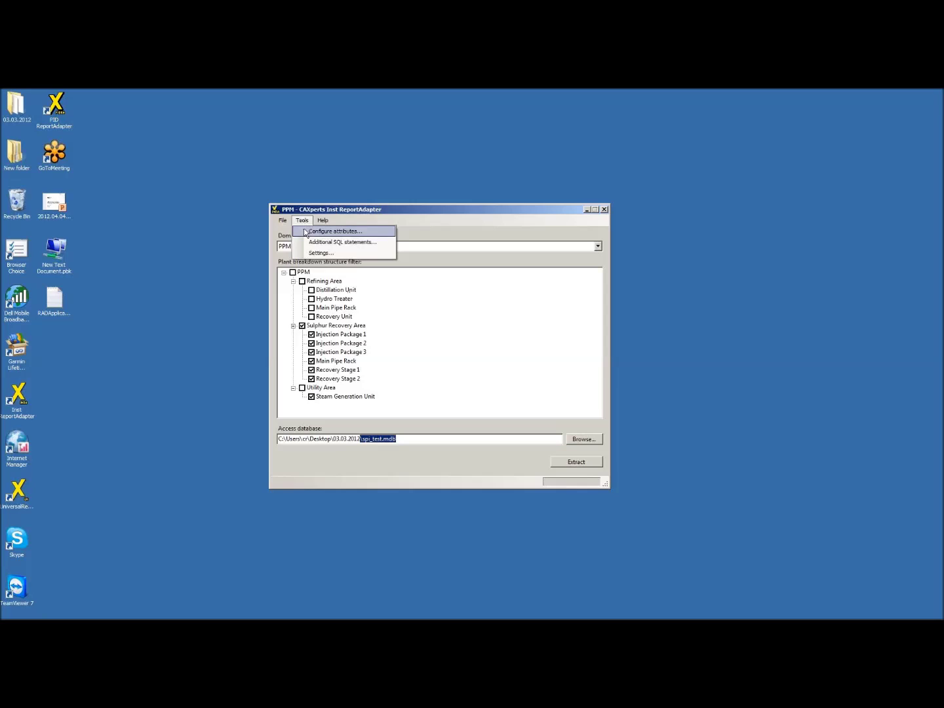
left_click(355, 234)
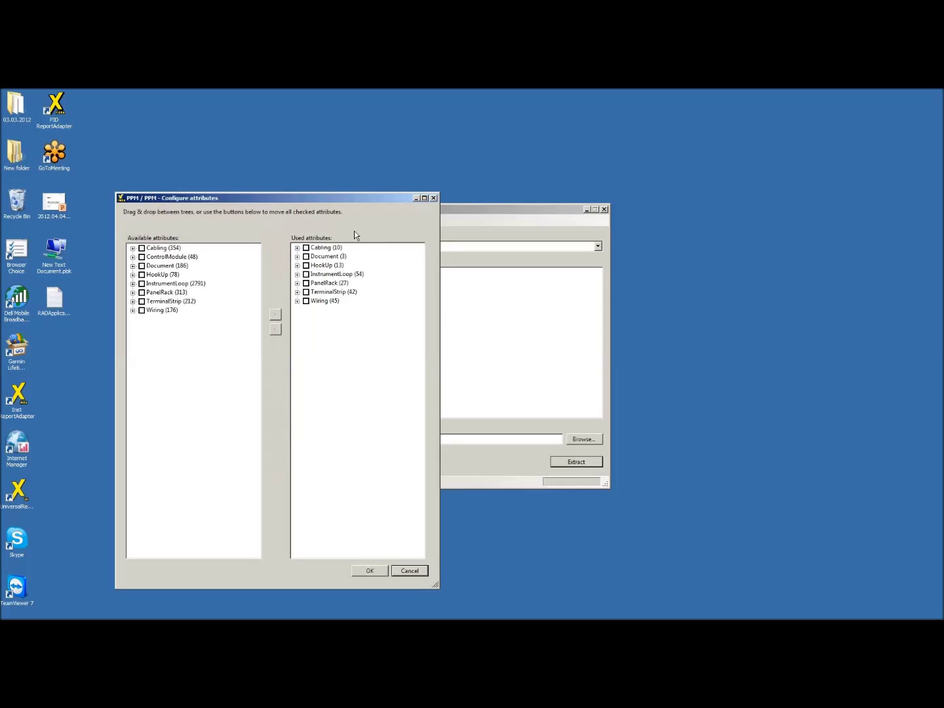
left_click(133, 284)
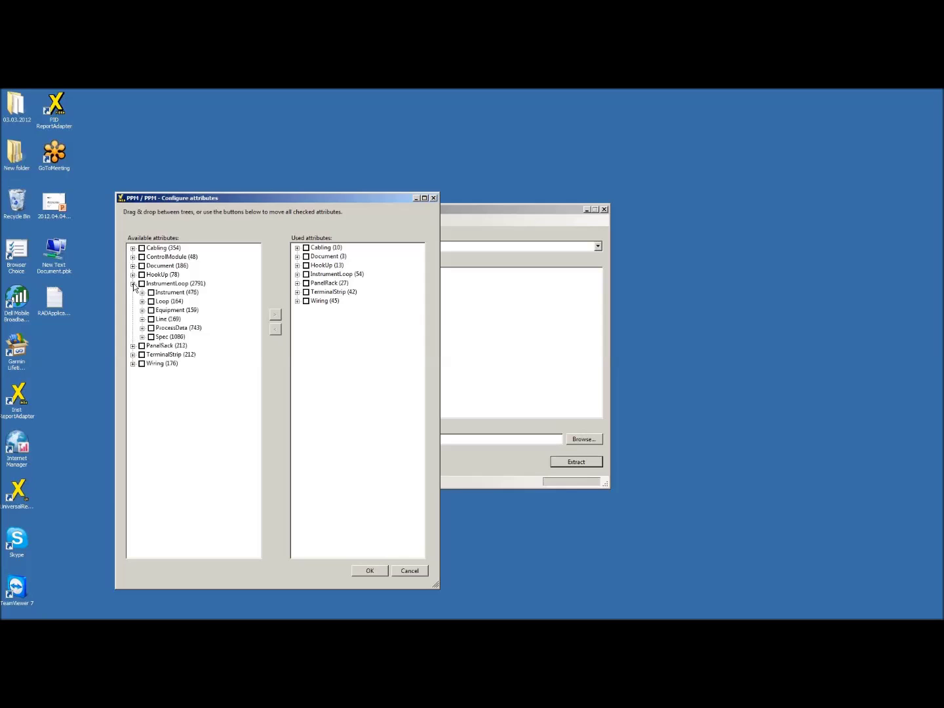
left_click(142, 292)
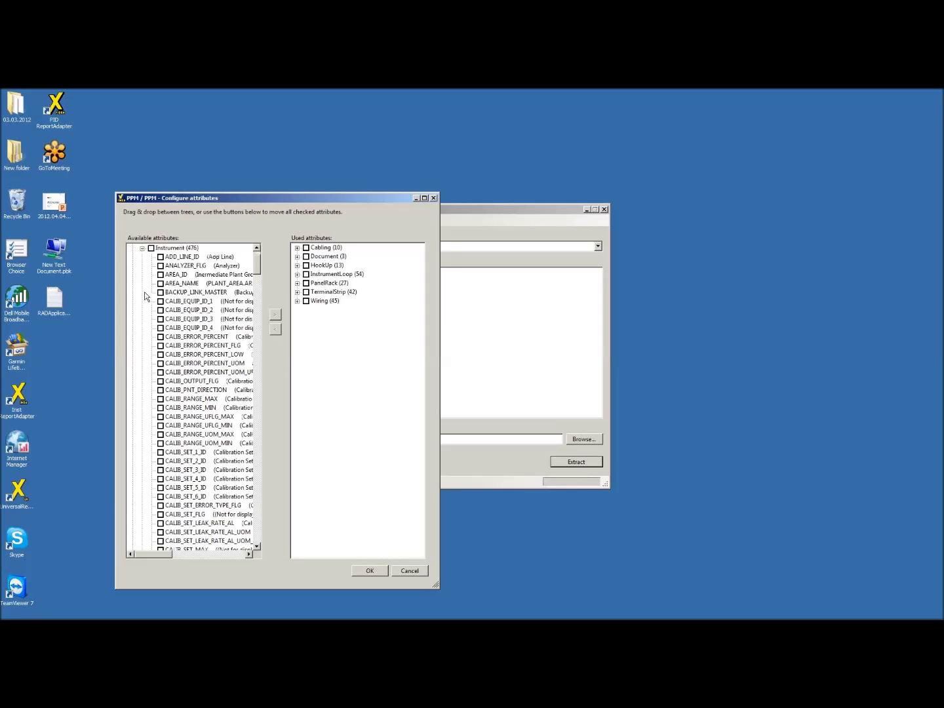
left_click(299, 275)
left_click(307, 284)
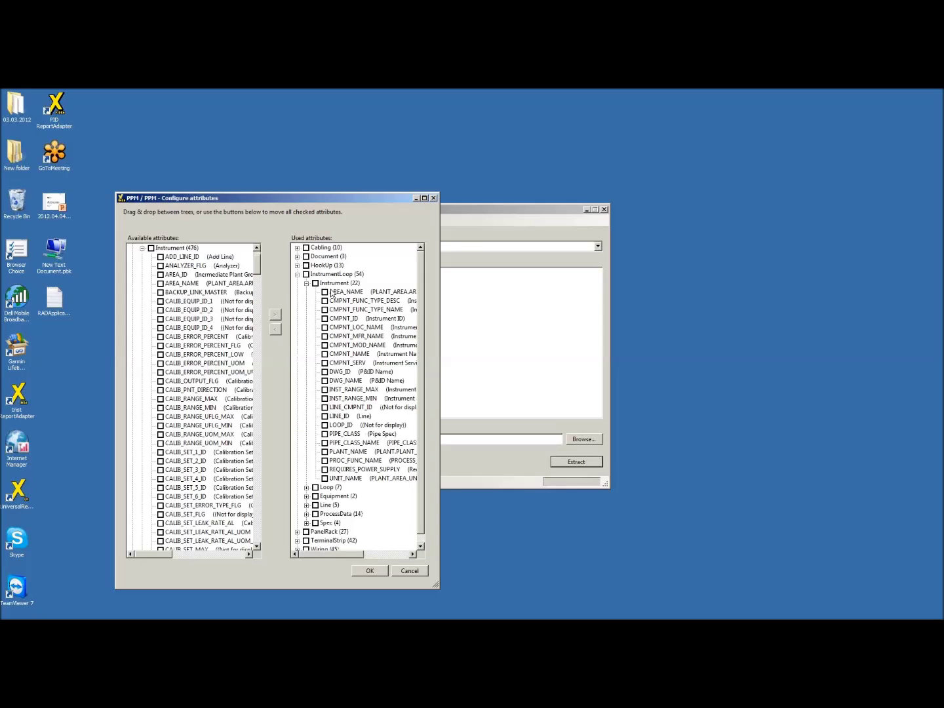
left_click_drag(439, 316, 683, 316)
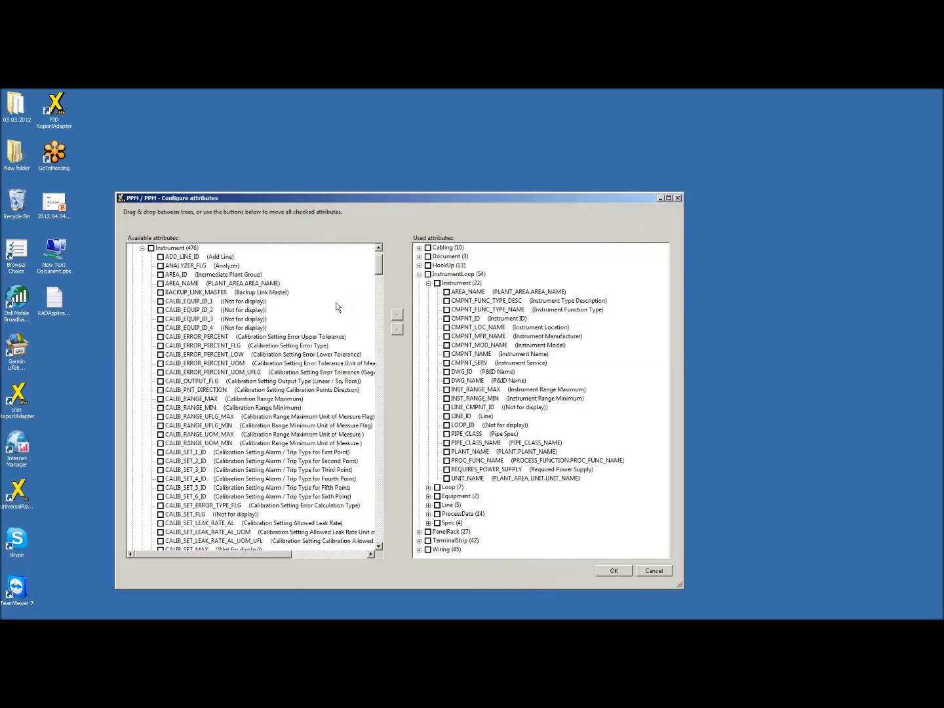
scroll(219, 286, "up", 2)
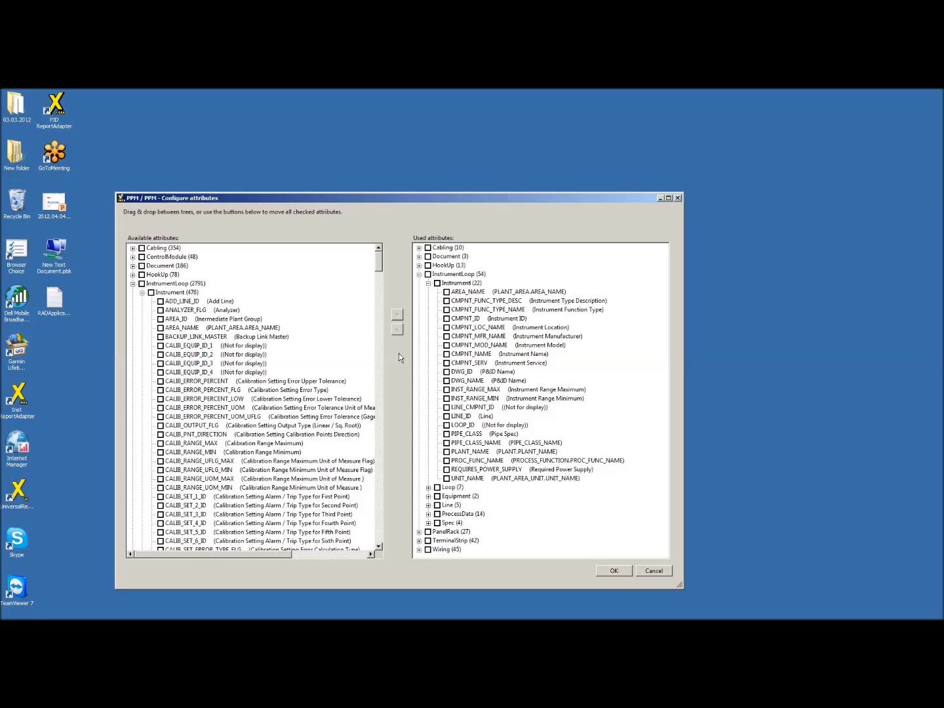
mouse_move(381, 268)
left_mouse_down()
mouse_move(382, 444)
mouse_move(380, 258)
left_mouse_up()
Examine the available Equipment, Line and ProcessData attributes under InstrumentLoop
left_click(142, 293)
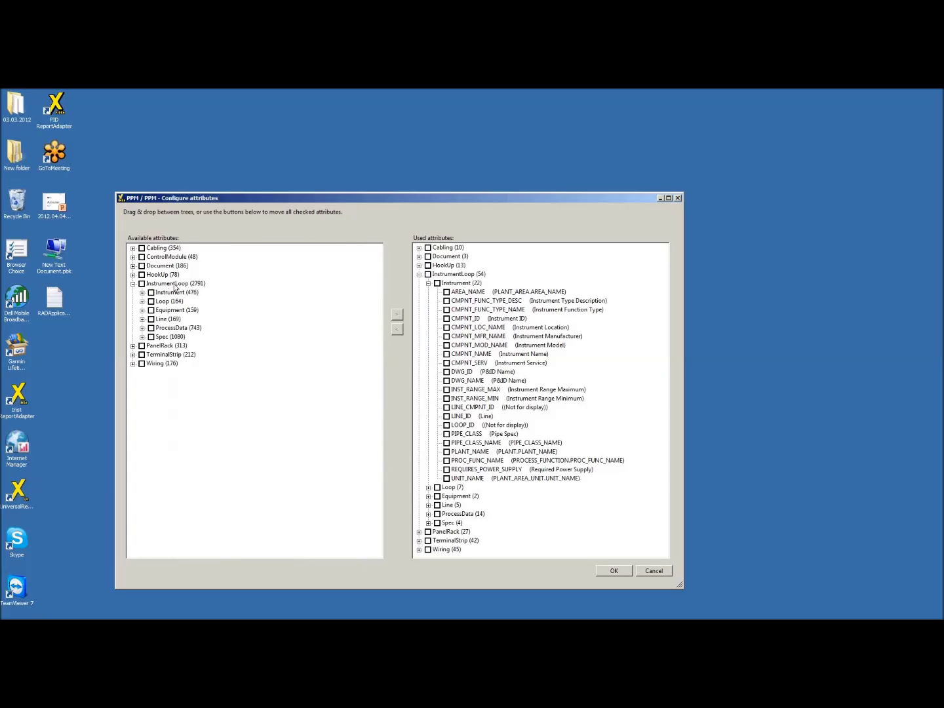
left_click(143, 310)
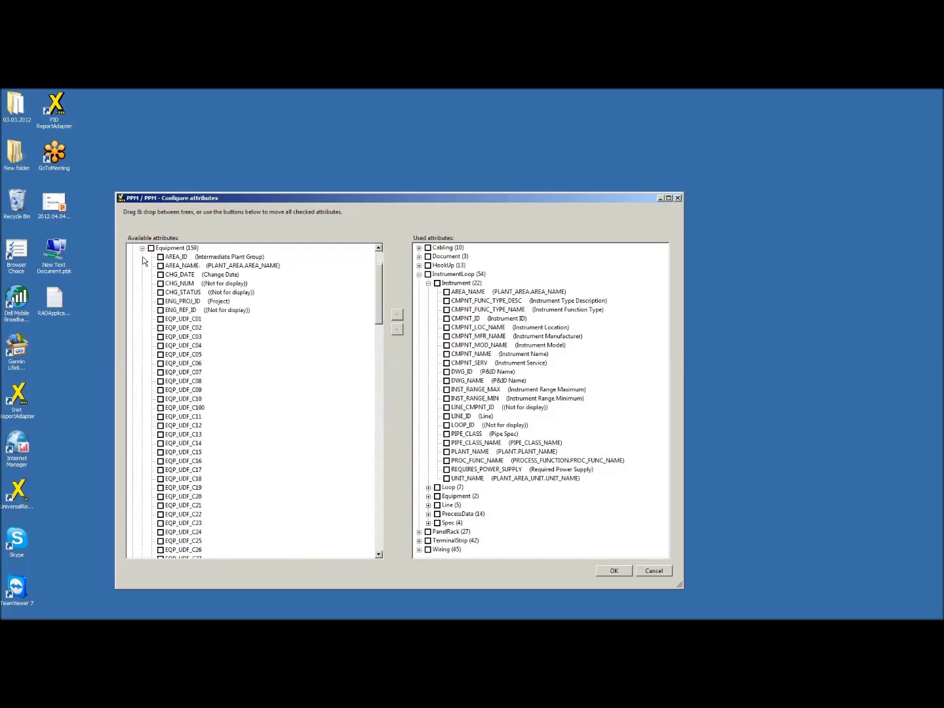
left_click(142, 249)
left_click(142, 320)
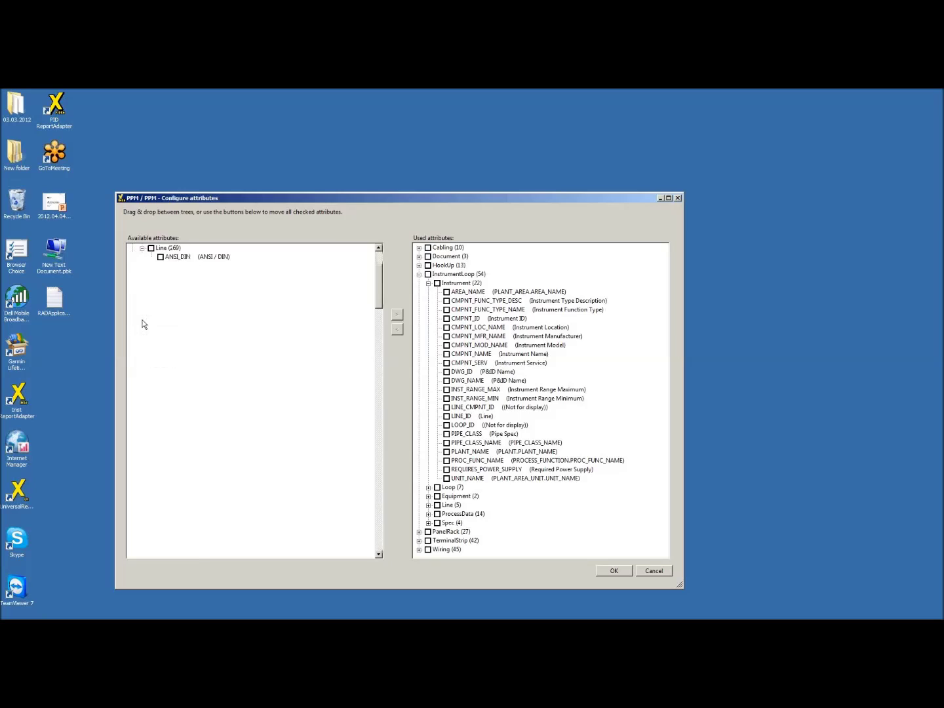
left_click(142, 250)
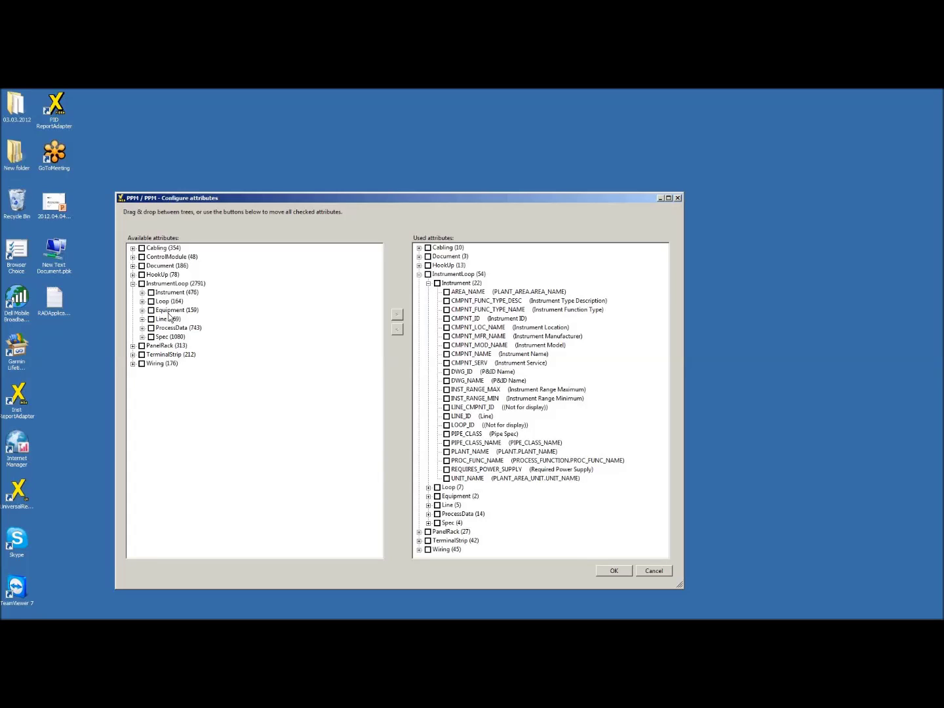
left_click(142, 328)
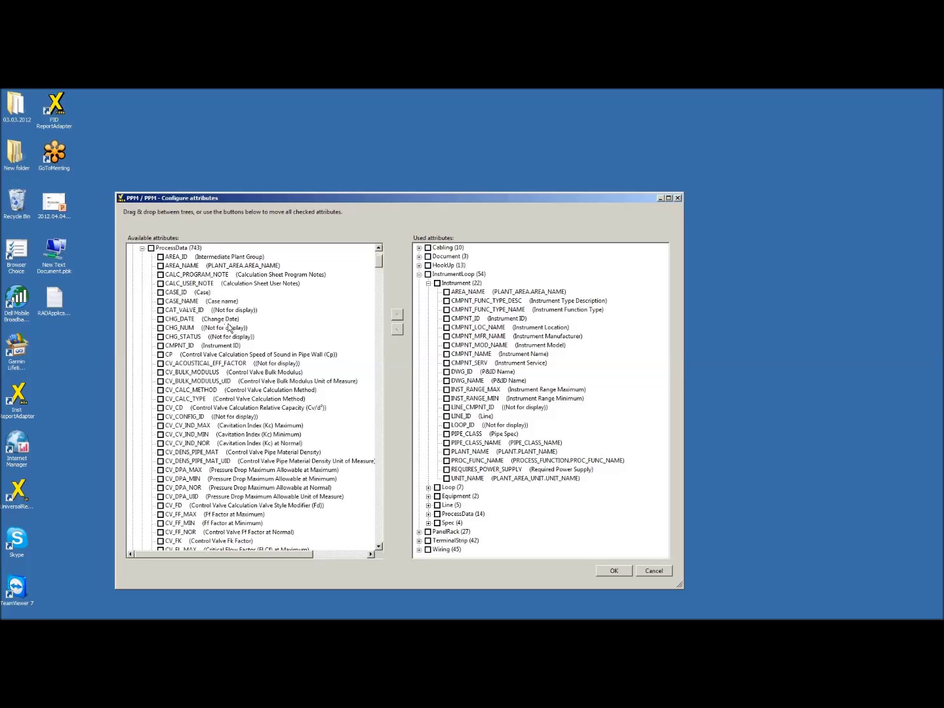
left_click(143, 250)
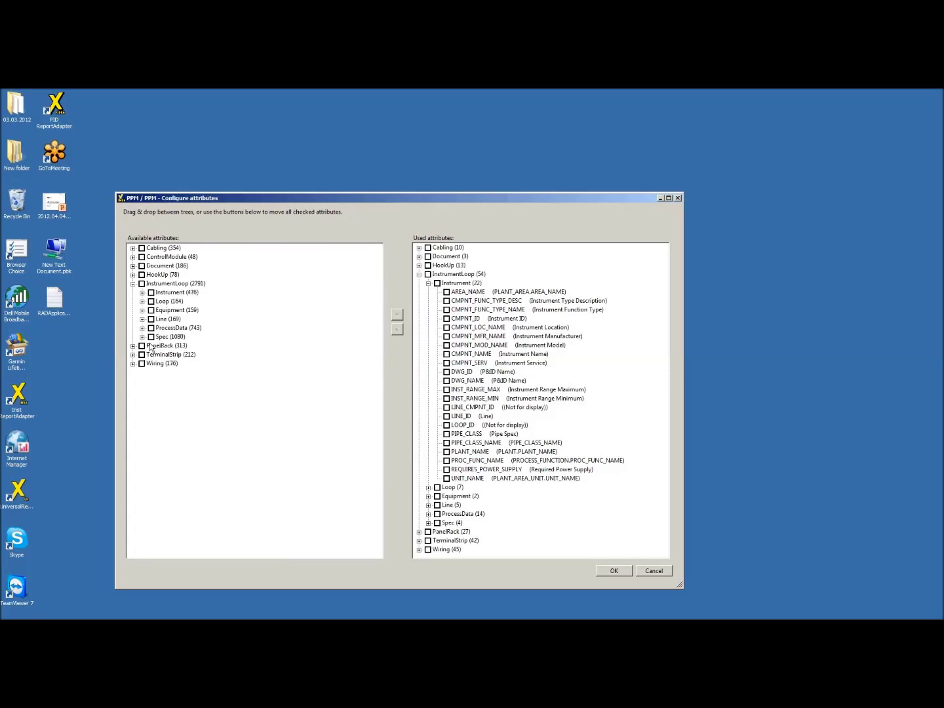
Review the available Spec attributes, close the stopped SpaBackup program, and leave the attribute configuration without saving
left_click(145, 343)
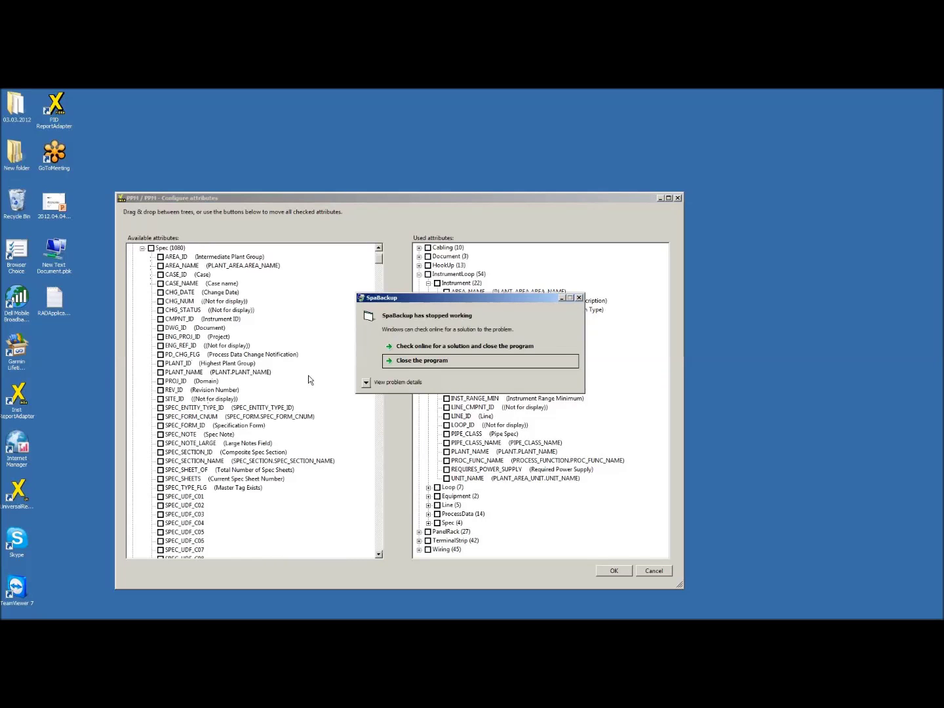
left_click(438, 362)
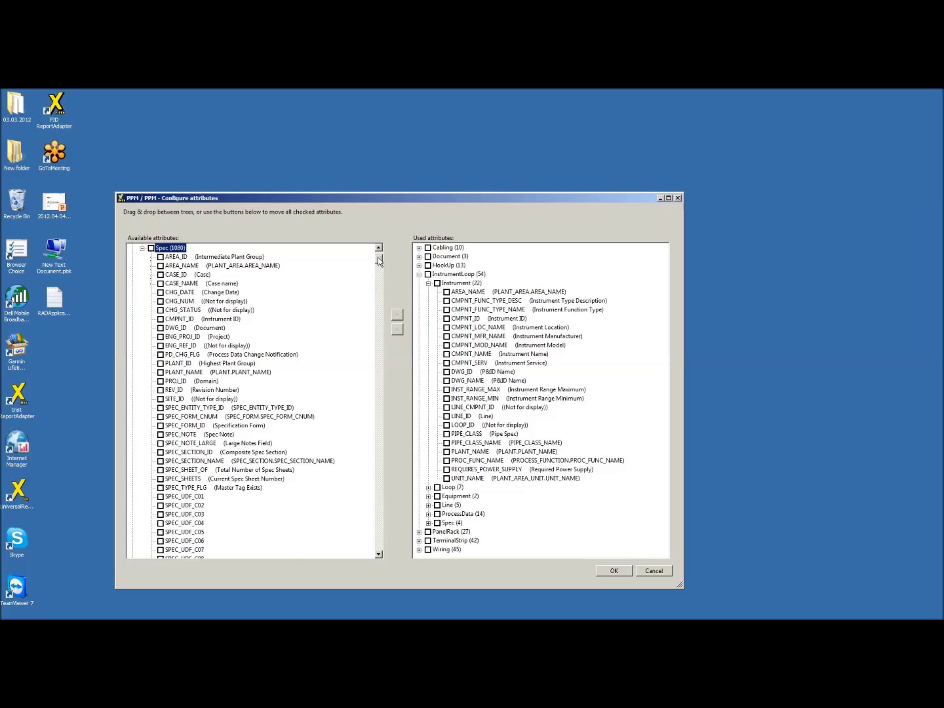
left_click_drag(379, 260, 378, 251)
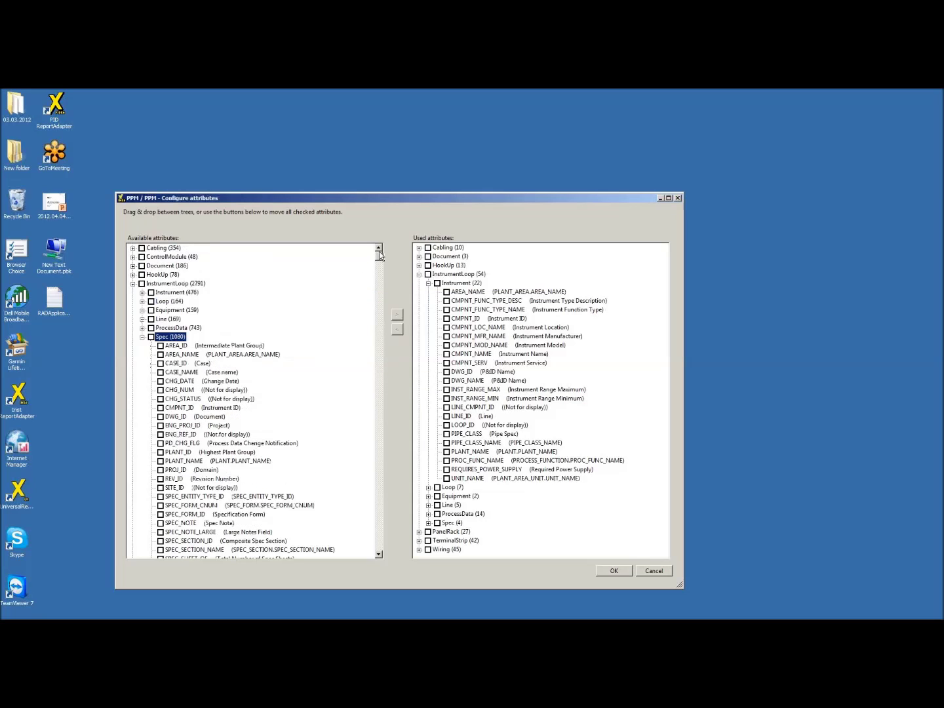
left_click(142, 338)
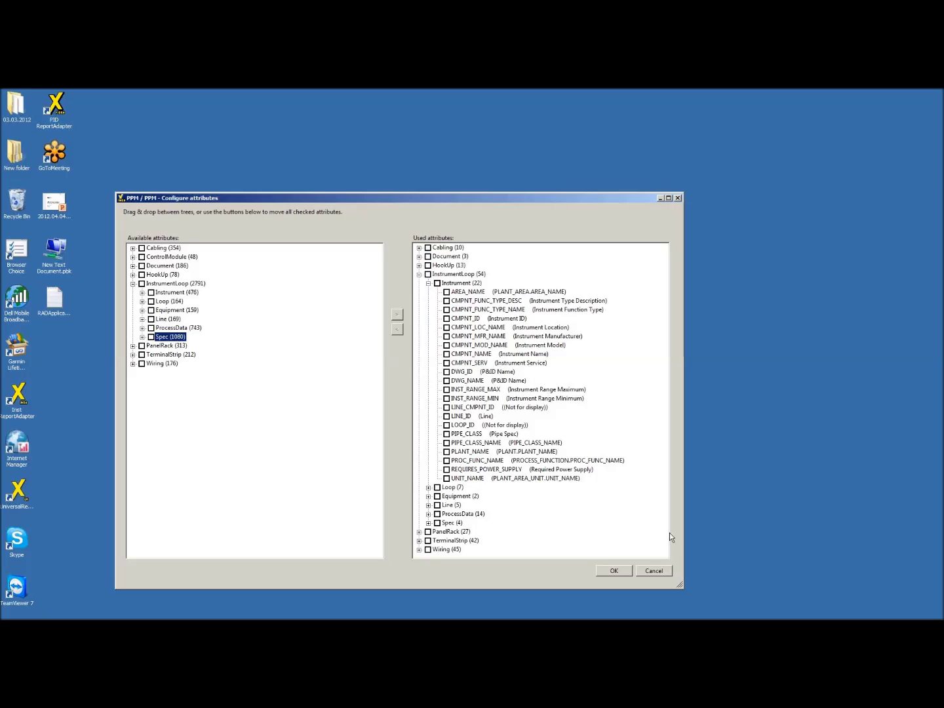
left_click(665, 572)
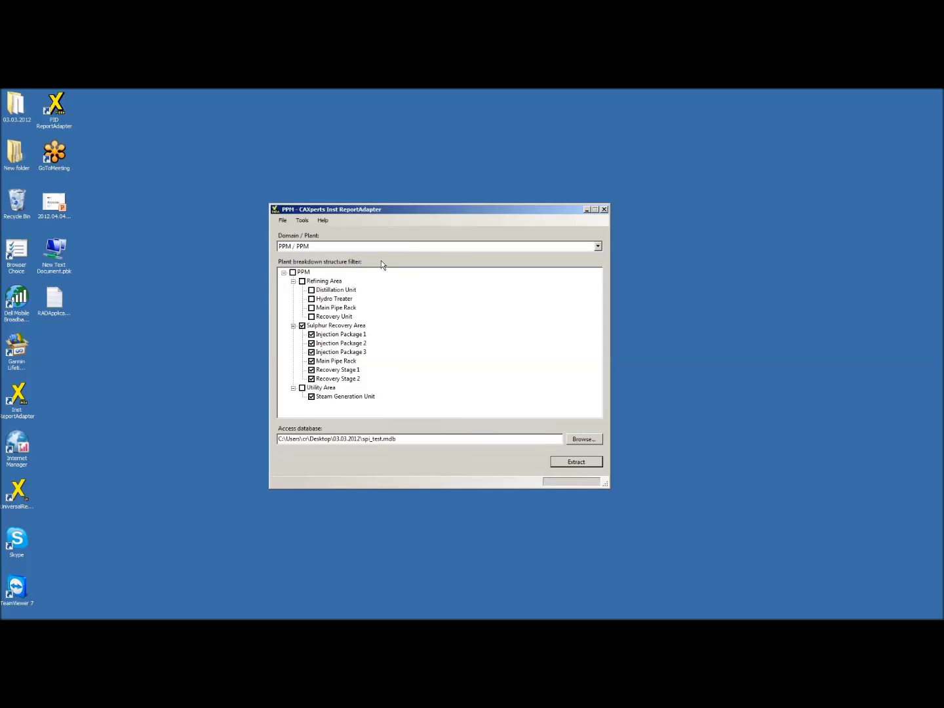
Review the additional SQL statements that add and fill the DocumentType column of the Document table, and leave without saving
left_click_drag(384, 209, 358, 169)
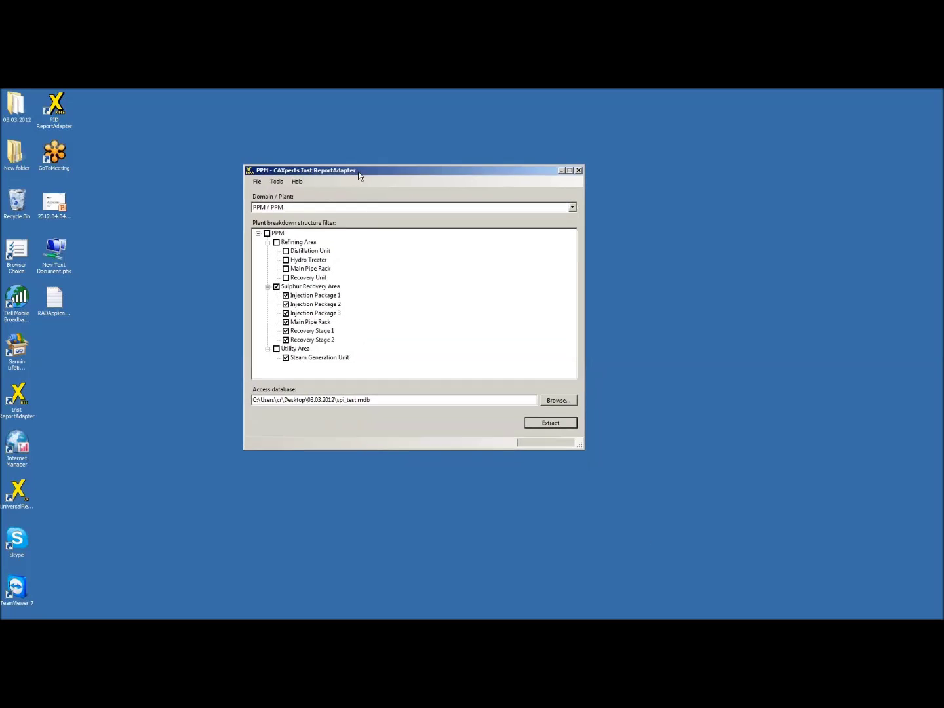
left_click(274, 181)
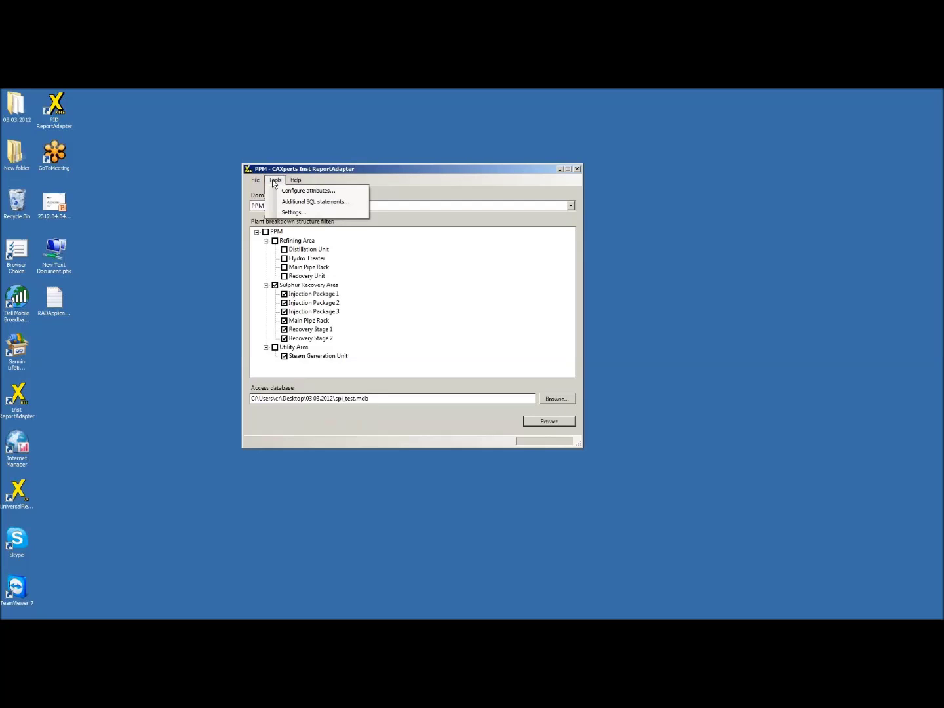
left_click(316, 204)
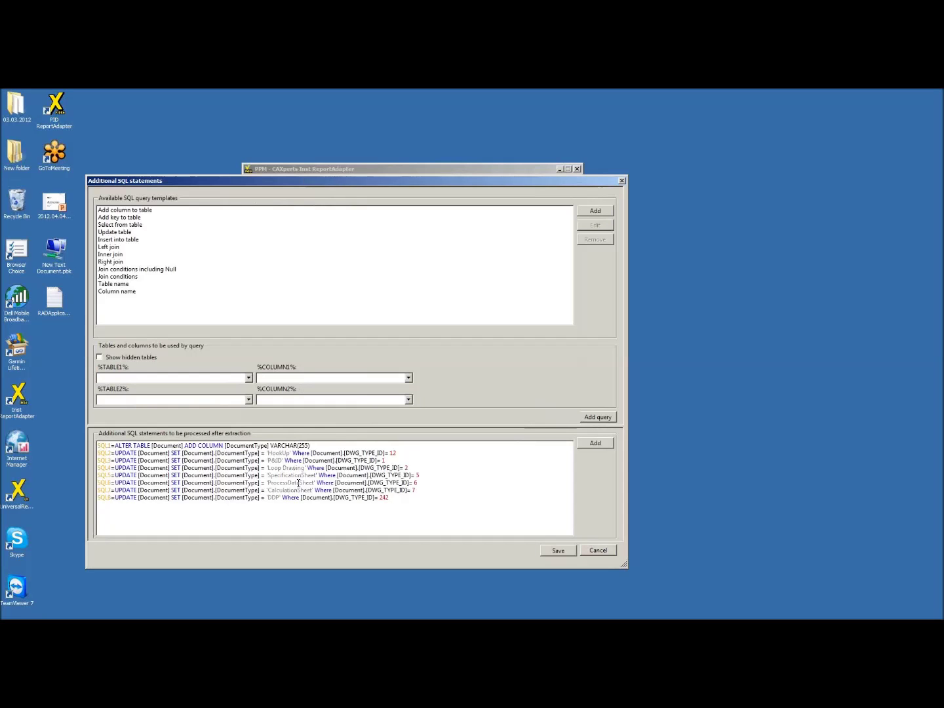
left_click_drag(312, 446, 98, 446)
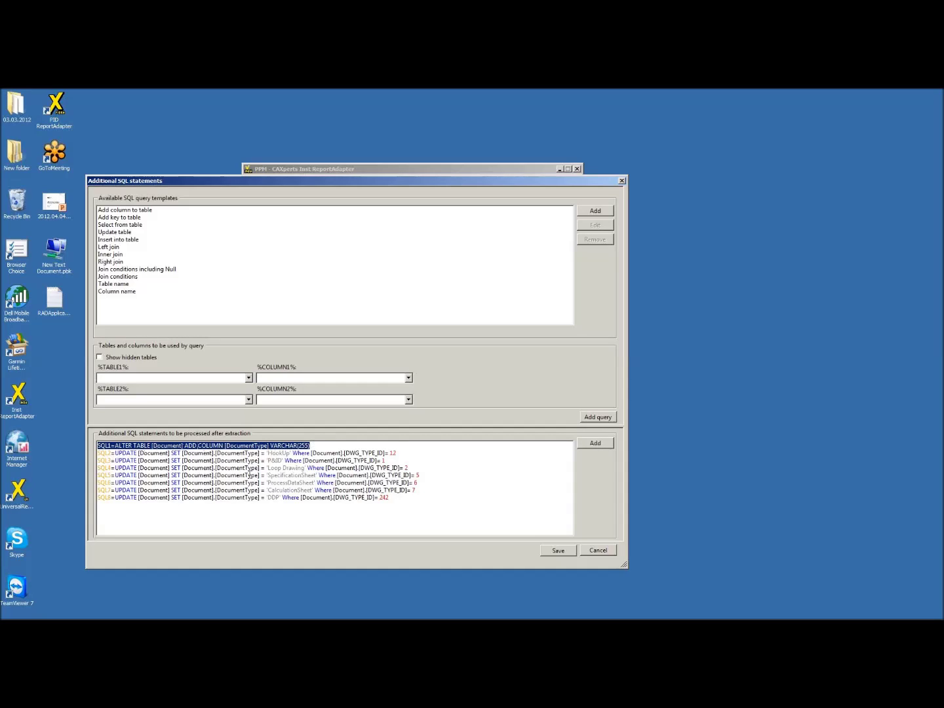
left_click_drag(112, 461, 401, 493)
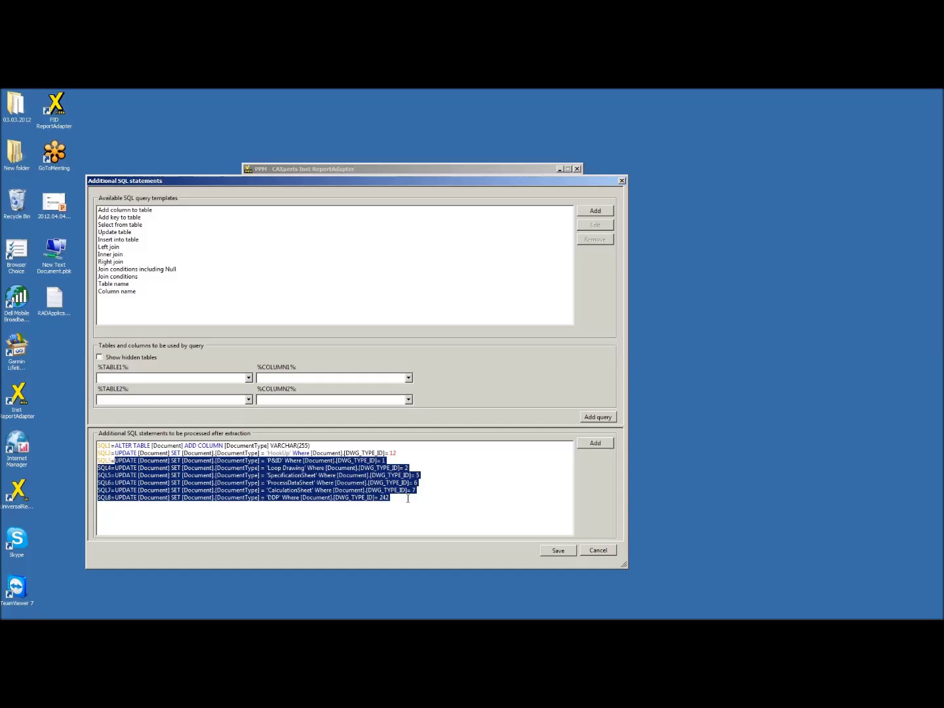
left_click(598, 550)
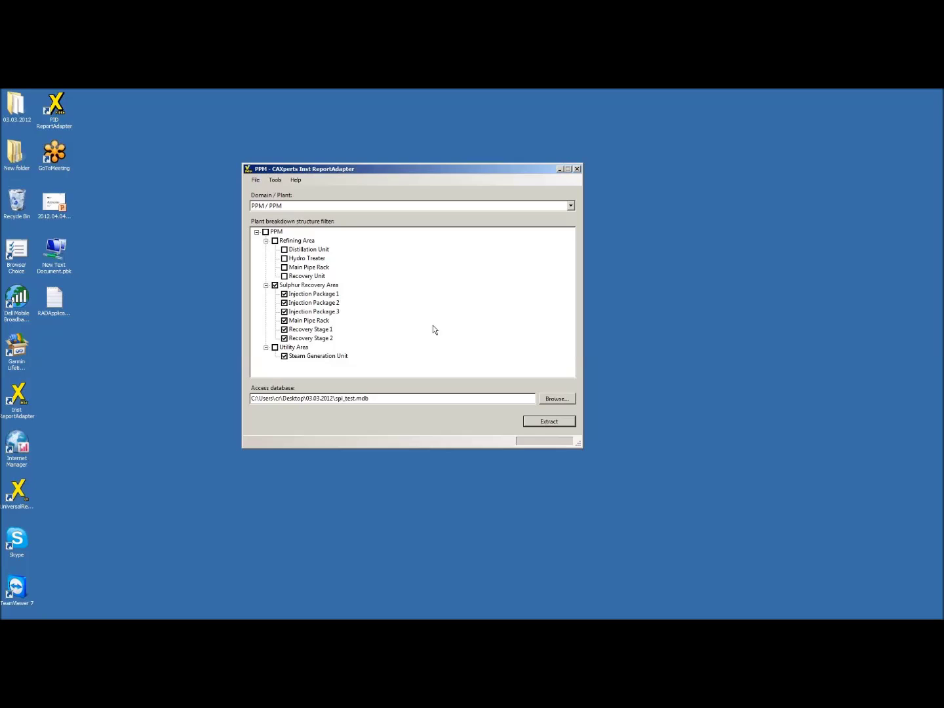
left_click_drag(330, 170, 315, 151)
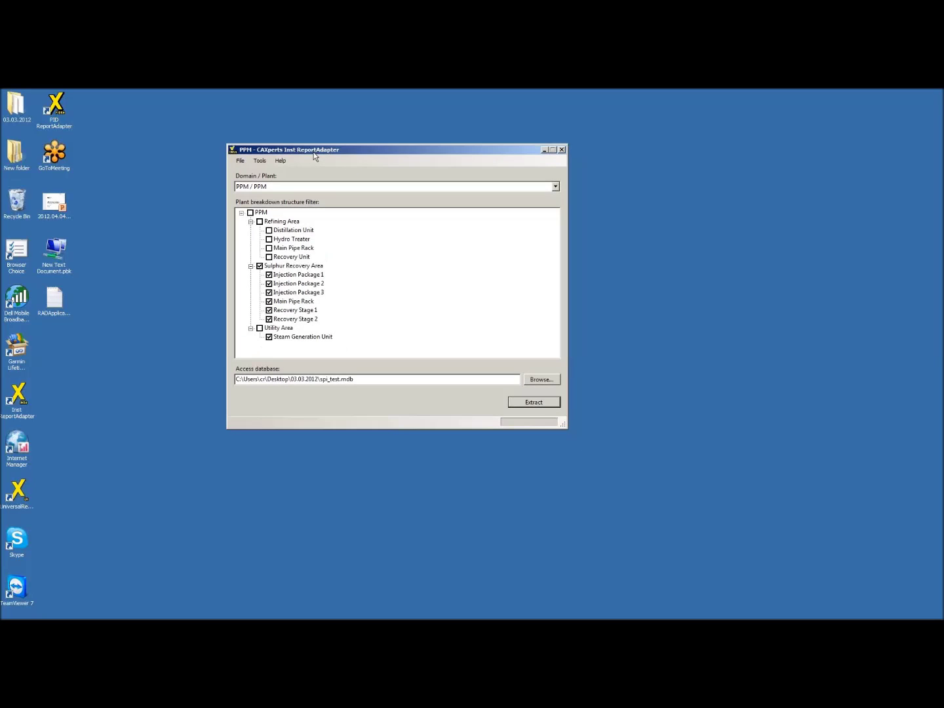
left_click(240, 162)
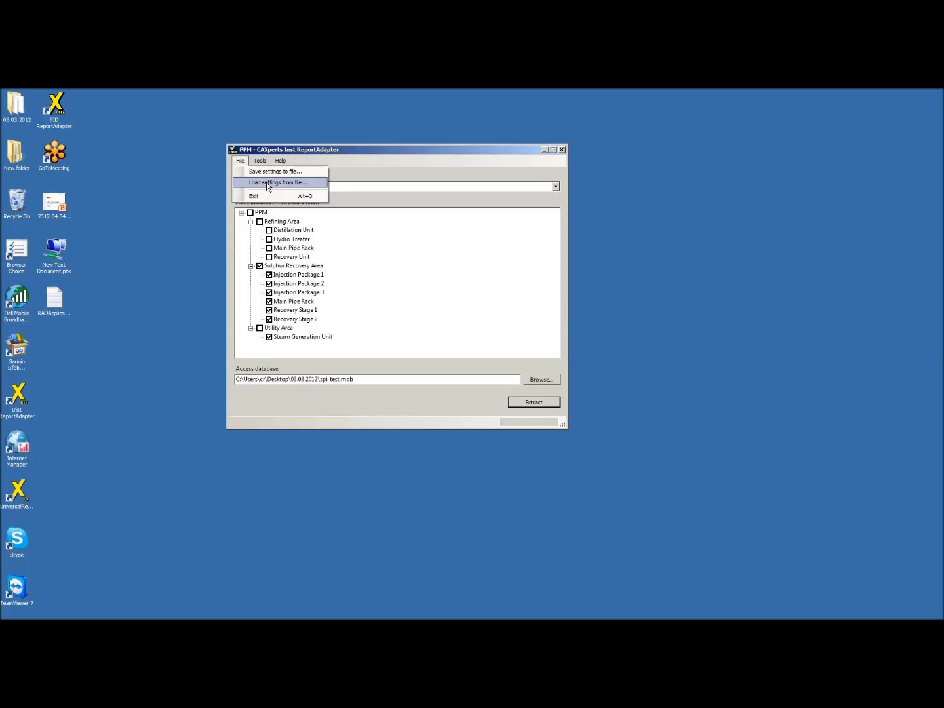
left_click(601, 172)
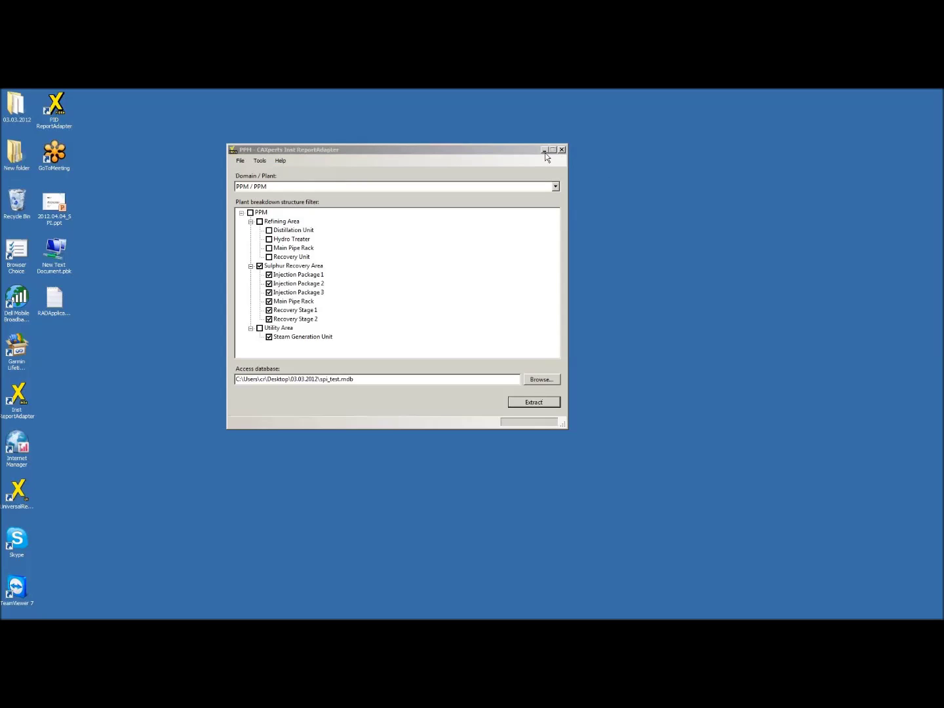
Minimise the Inst ReportAdapter and switch to CAXperts UniversalReporter with the spi_test.mdb project
left_click(544, 150)
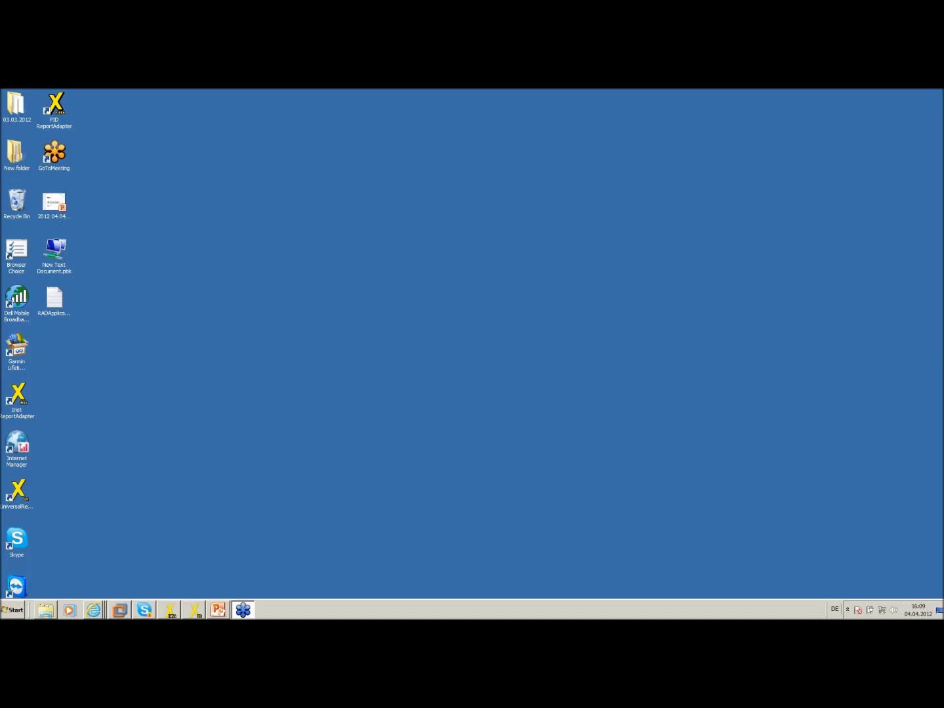
left_click(195, 613)
left_click_drag(343, 110, 228, 116)
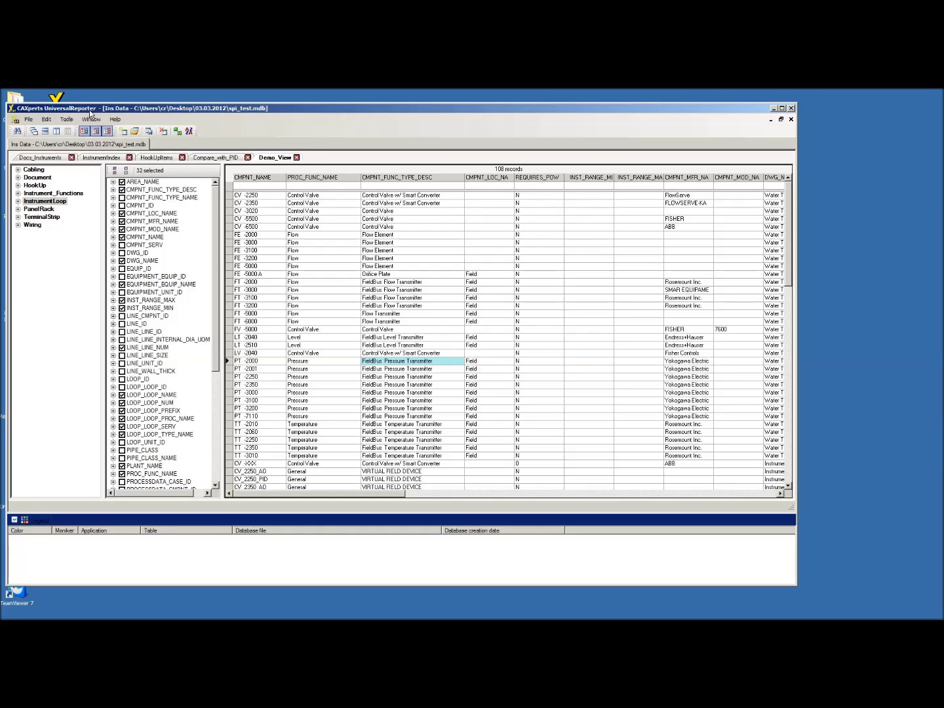
left_click(28, 119)
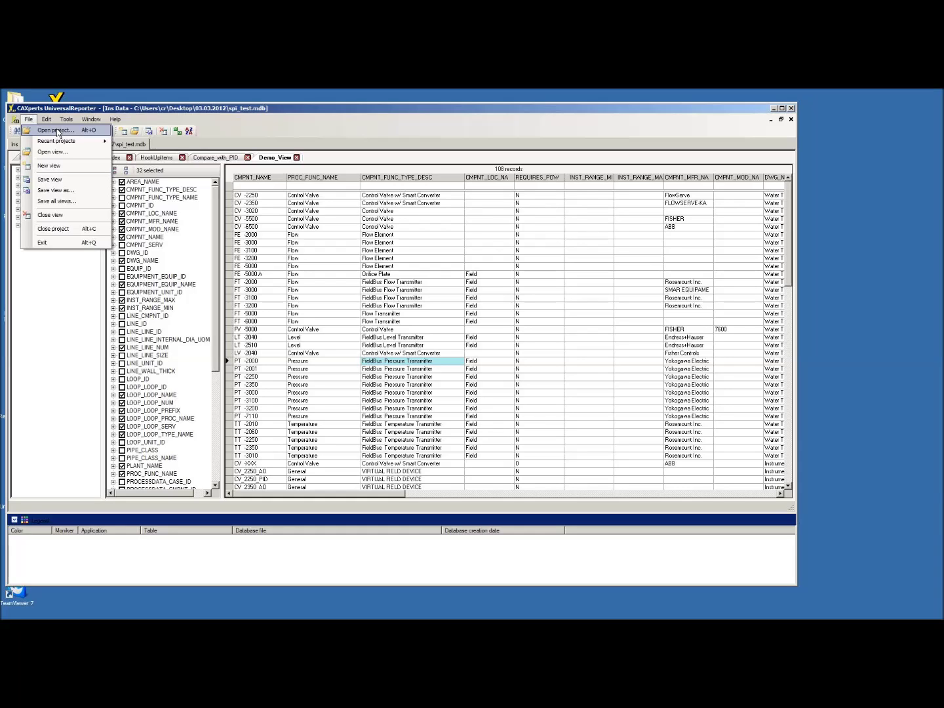
left_click(267, 109)
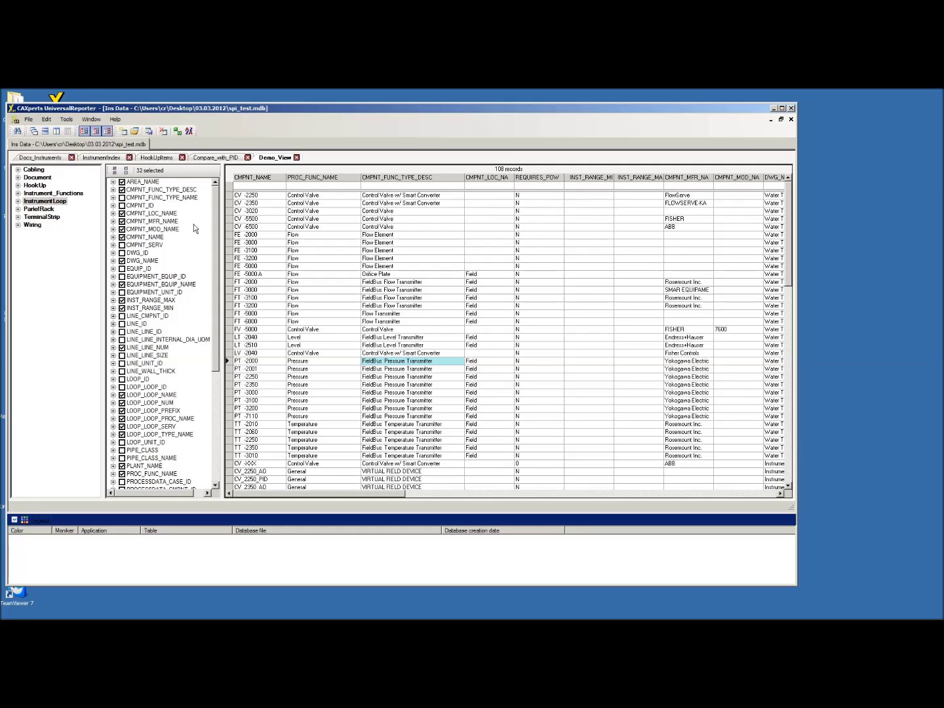
Add the CMPNT_SERV attribute to the Demo_View report and check its column at the far end of the table
left_click_drag(214, 238, 215, 210)
left_click(122, 246)
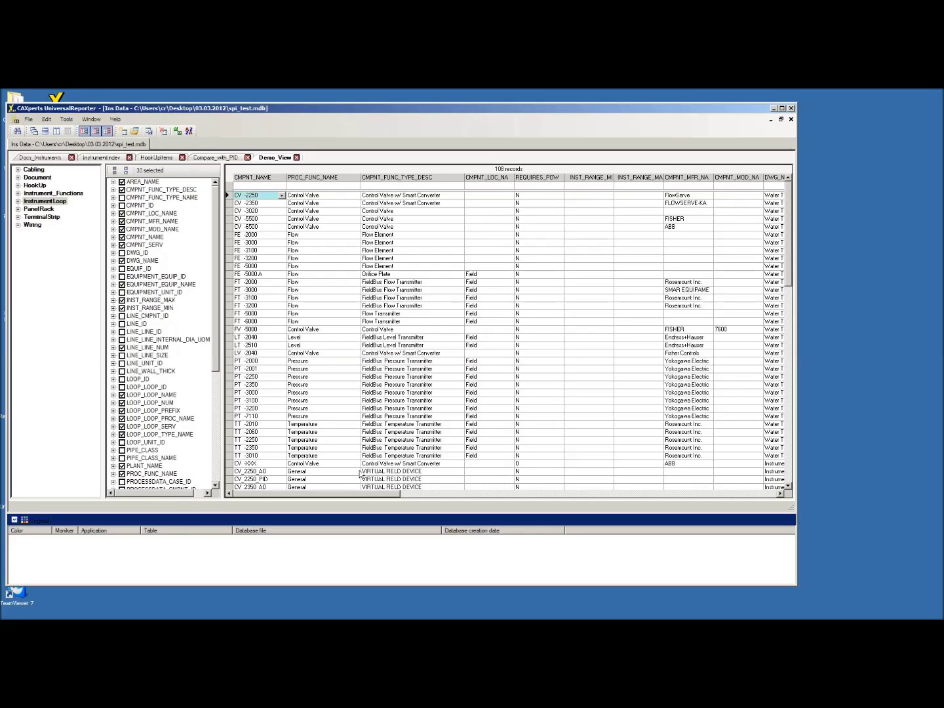
left_click_drag(399, 495, 771, 495)
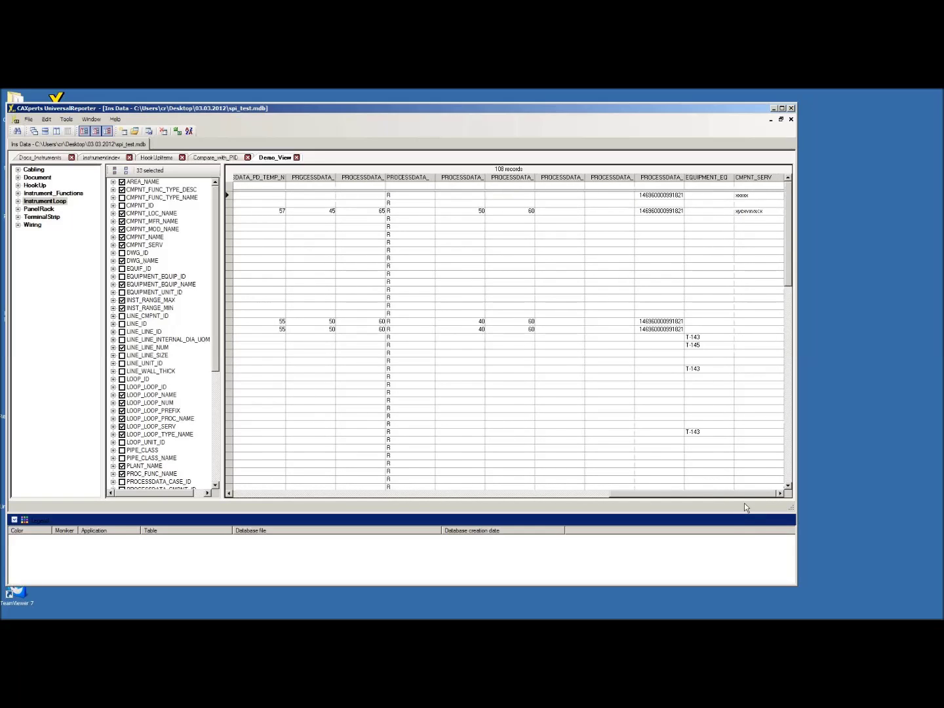
left_click_drag(746, 495, 344, 499)
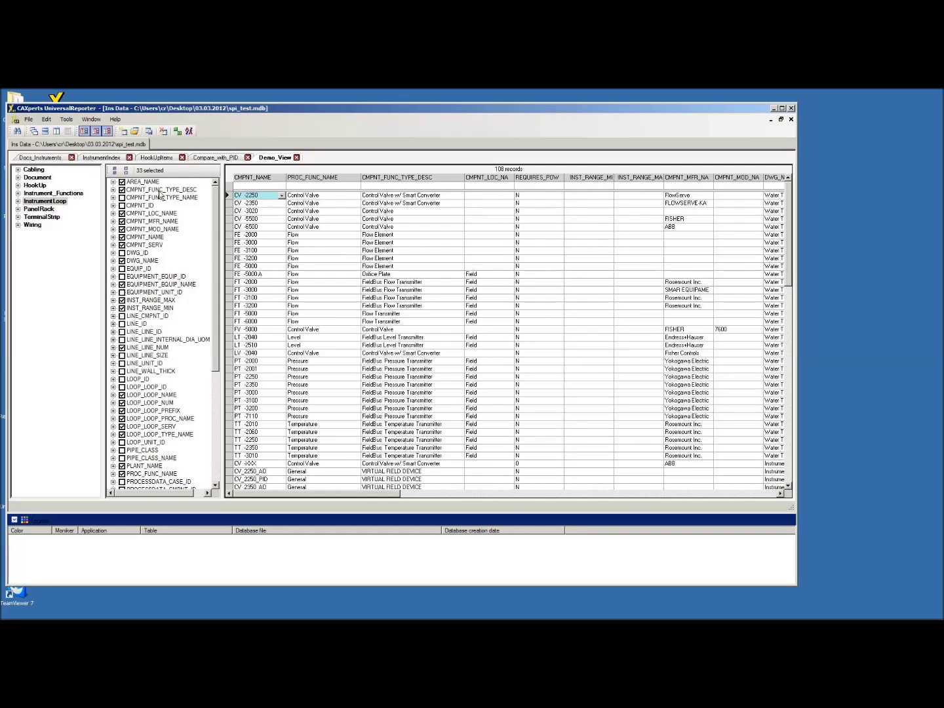
Remove CMPNT_FUNC_TYPE_DESC from the report and move the CMPNT_MFR_NAME and CMPNT_MOD_NAME columns directly after CMPNT_LOC_NAME
left_click(122, 191)
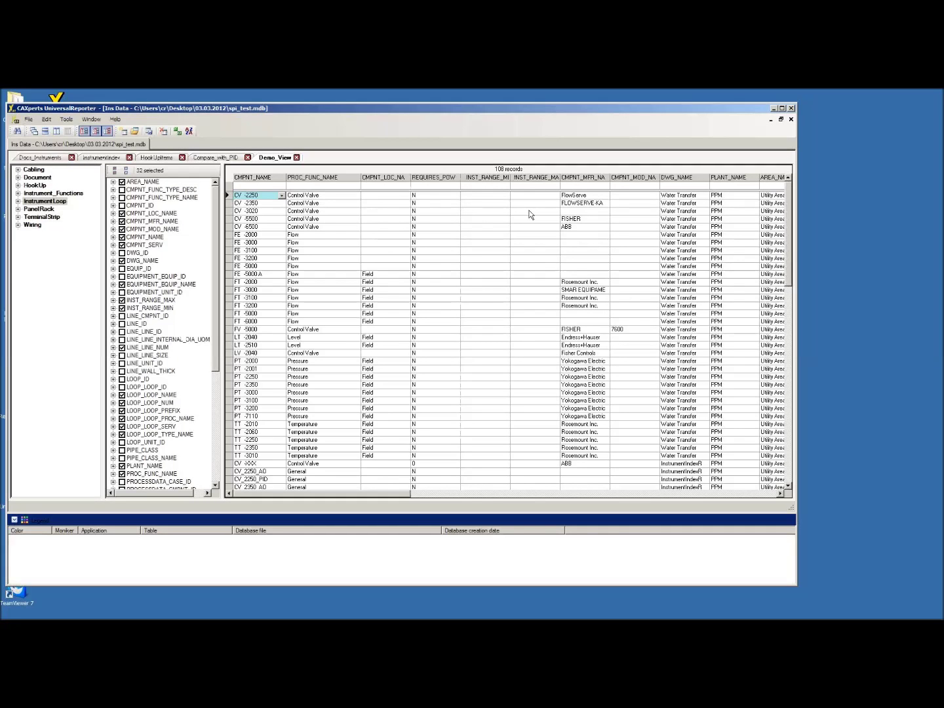
left_click_drag(591, 185, 446, 178)
left_click_drag(629, 177, 467, 179)
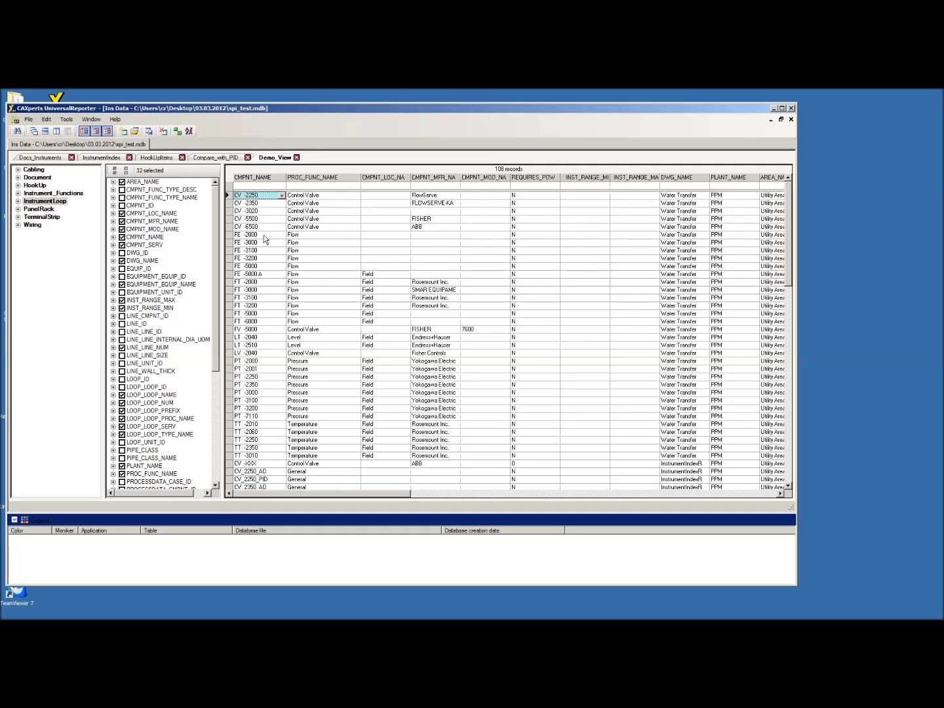
Try sorting the records by PROC_FUNC_NAME and CMPNT_LOC_NAME, and finish with them sorted by CMPNT_NAME
left_click(266, 178)
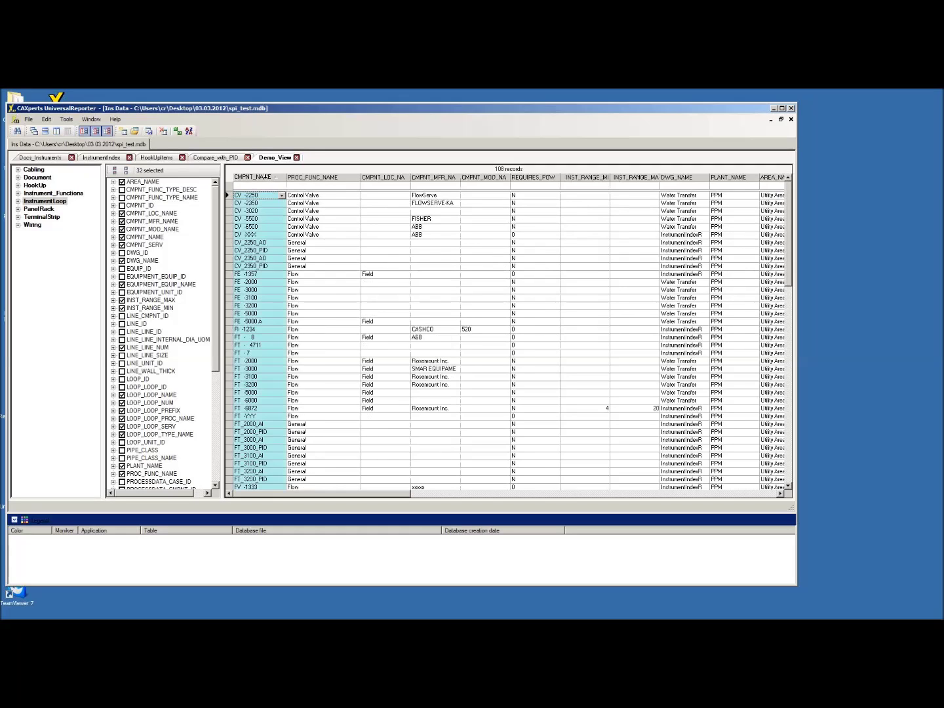
left_click(311, 178)
left_click(377, 177)
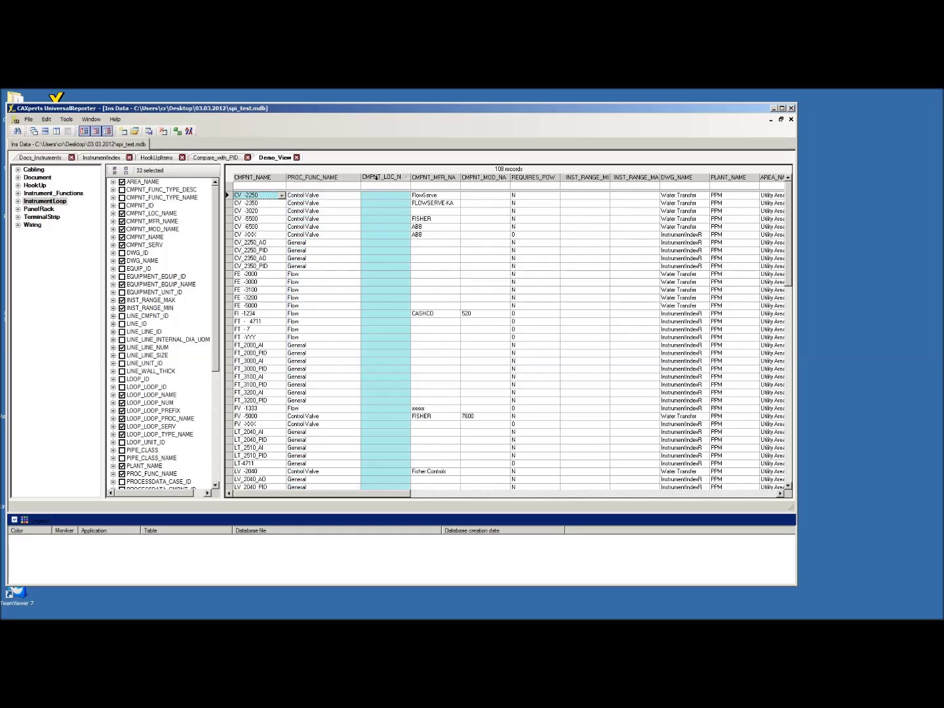
left_click(263, 177)
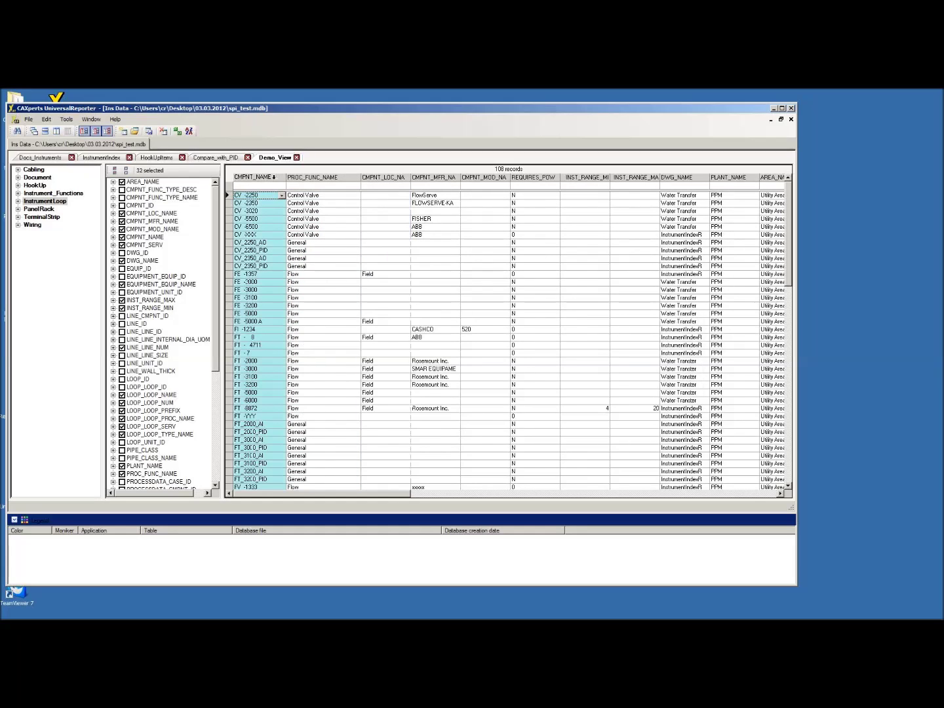
Filter PROC_FUNC_NAME by Flow and by General in turn, and clear the column filter
left_click(356, 185)
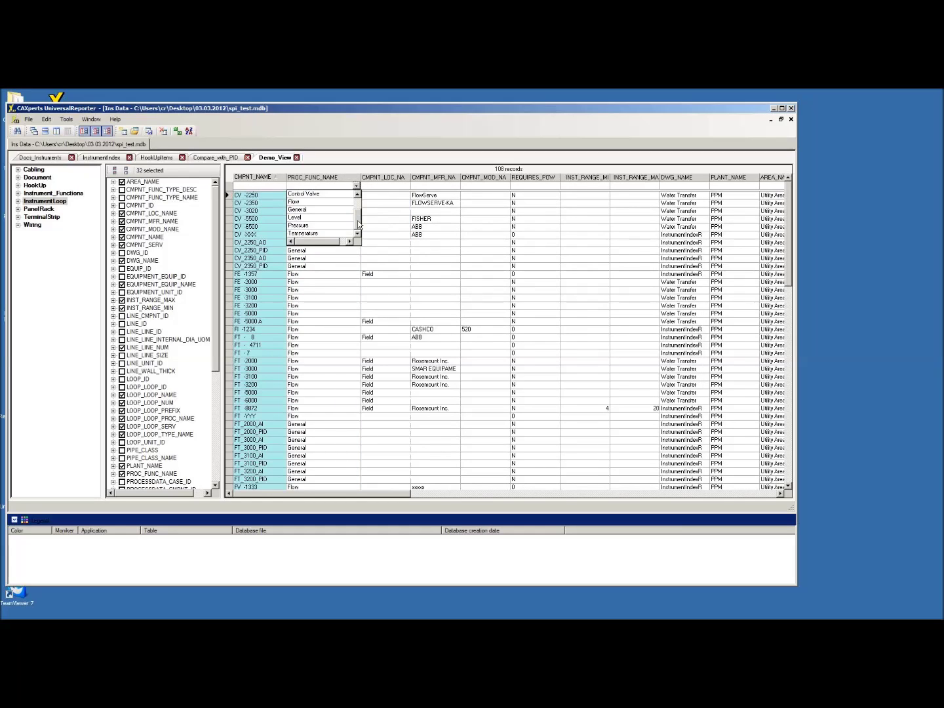
left_click(300, 210)
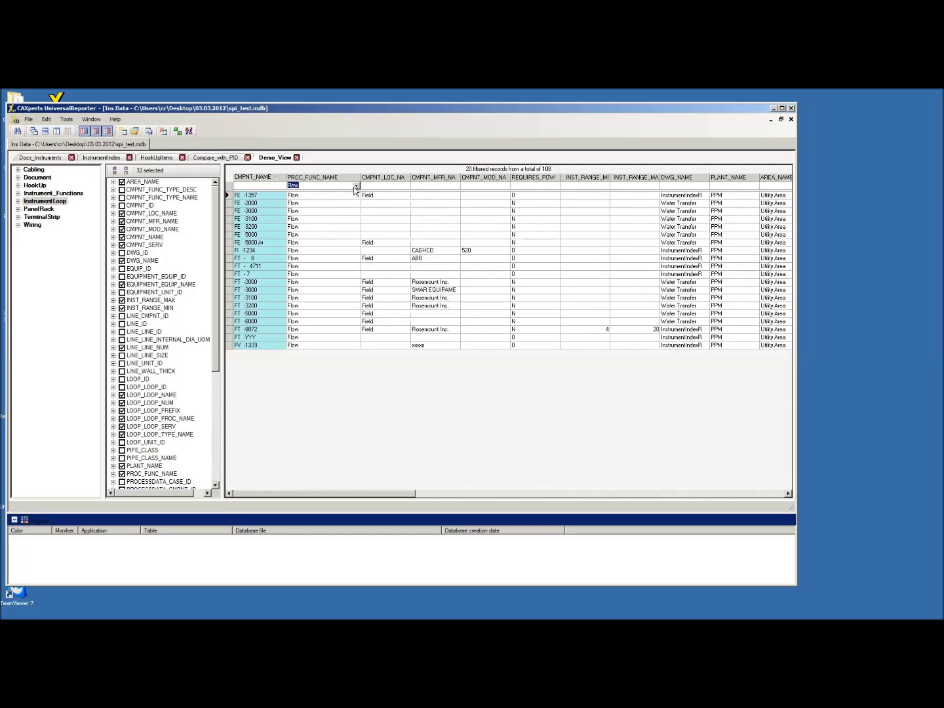
left_click(357, 186)
left_click(305, 234)
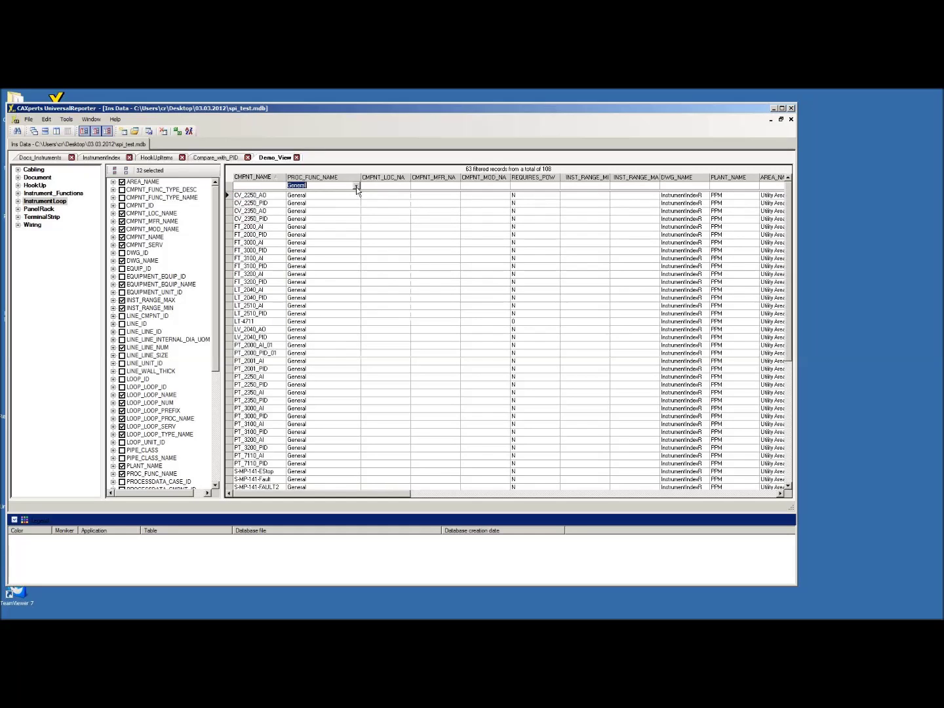
right_click(334, 203)
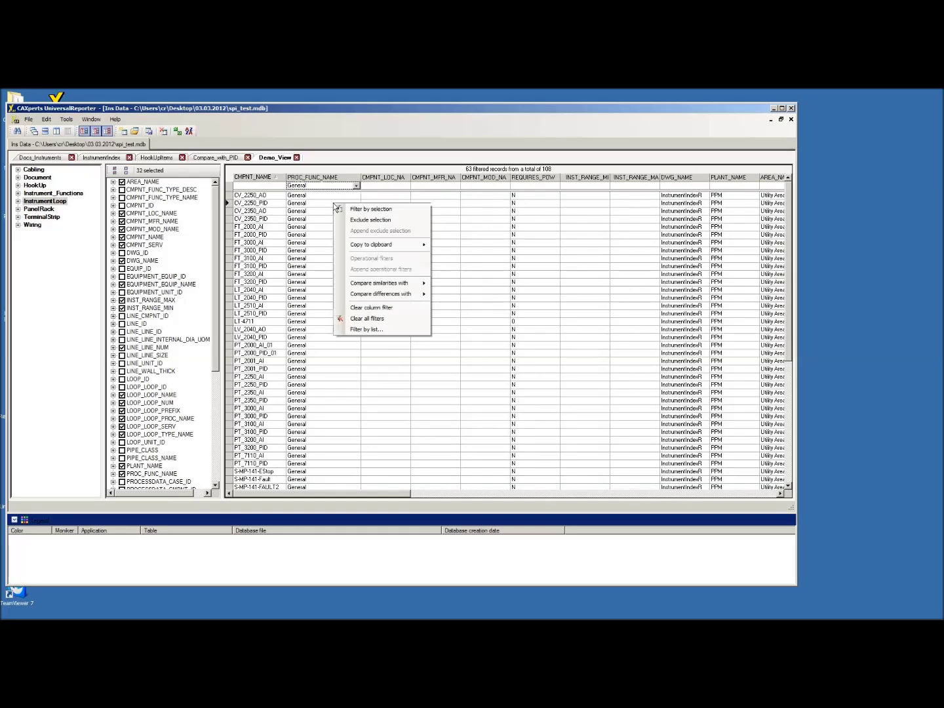
left_click(363, 308)
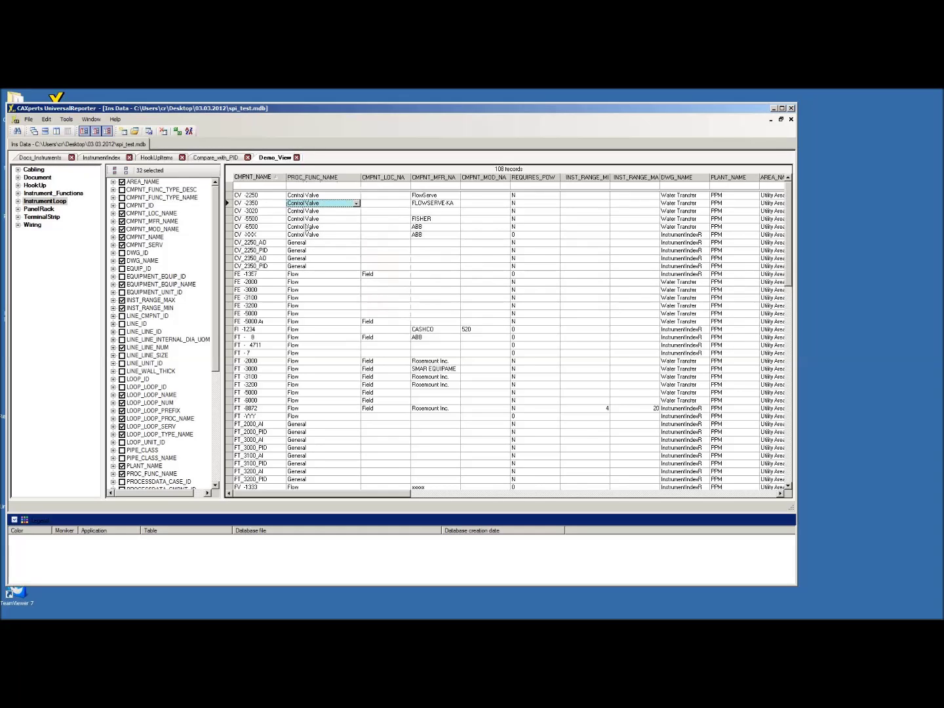
Filter PROC_FUNC_NAME by list to show records matching either Control Valve or General
right_click(323, 221)
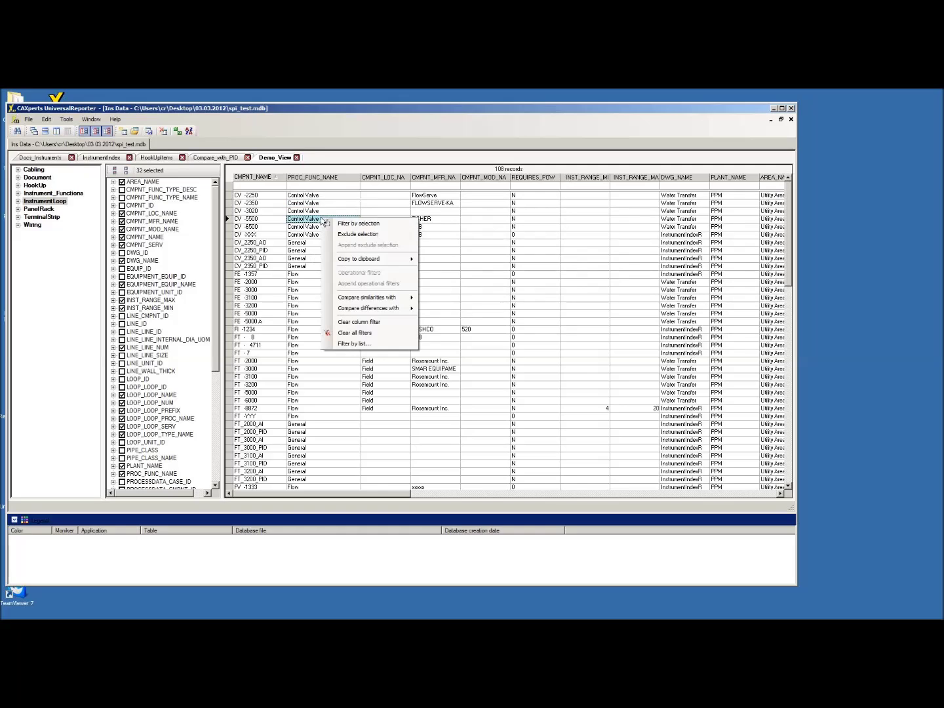
left_click(344, 344)
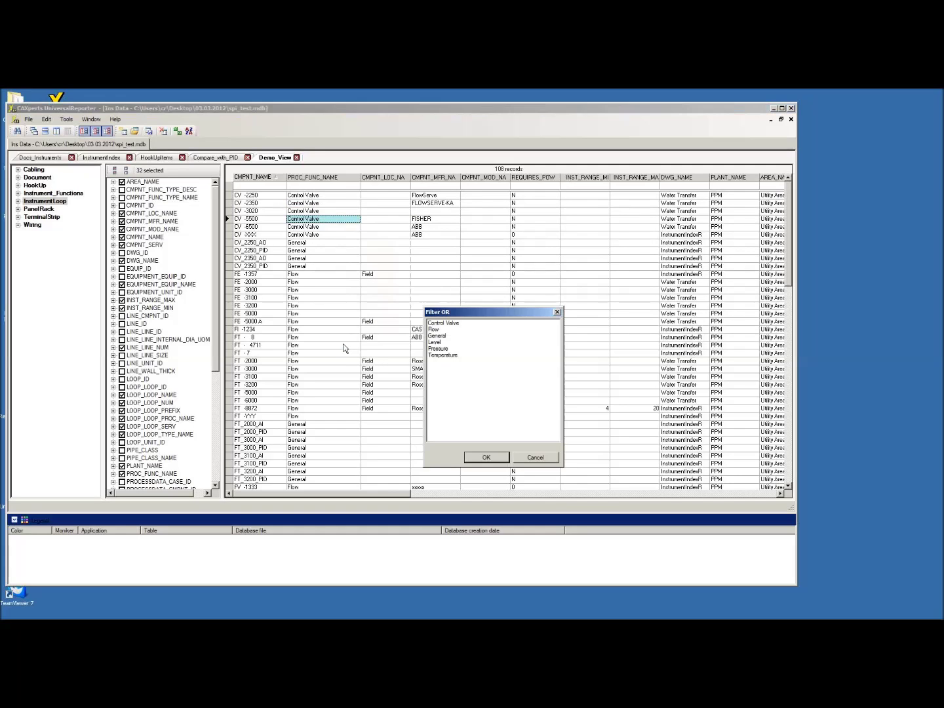
left_click(437, 330)
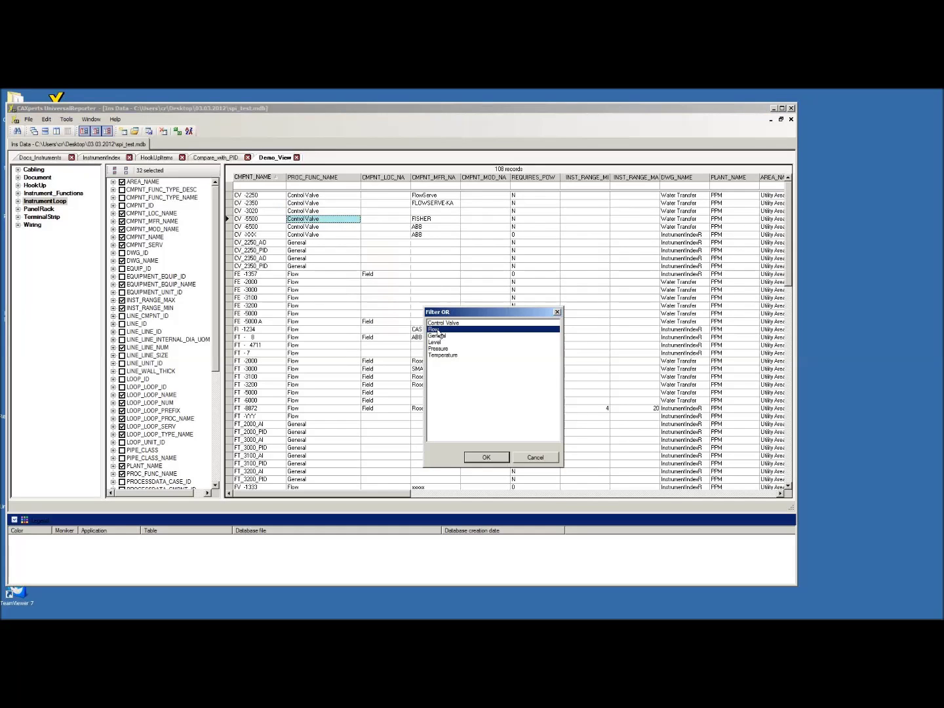
left_click(438, 329)
left_click(443, 336)
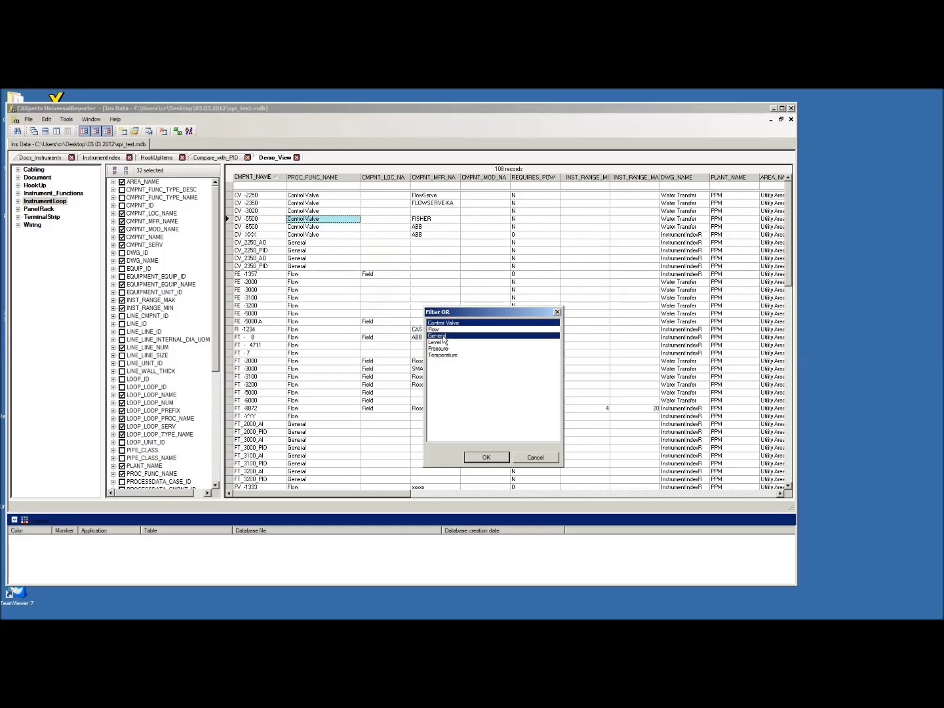
left_click(489, 457)
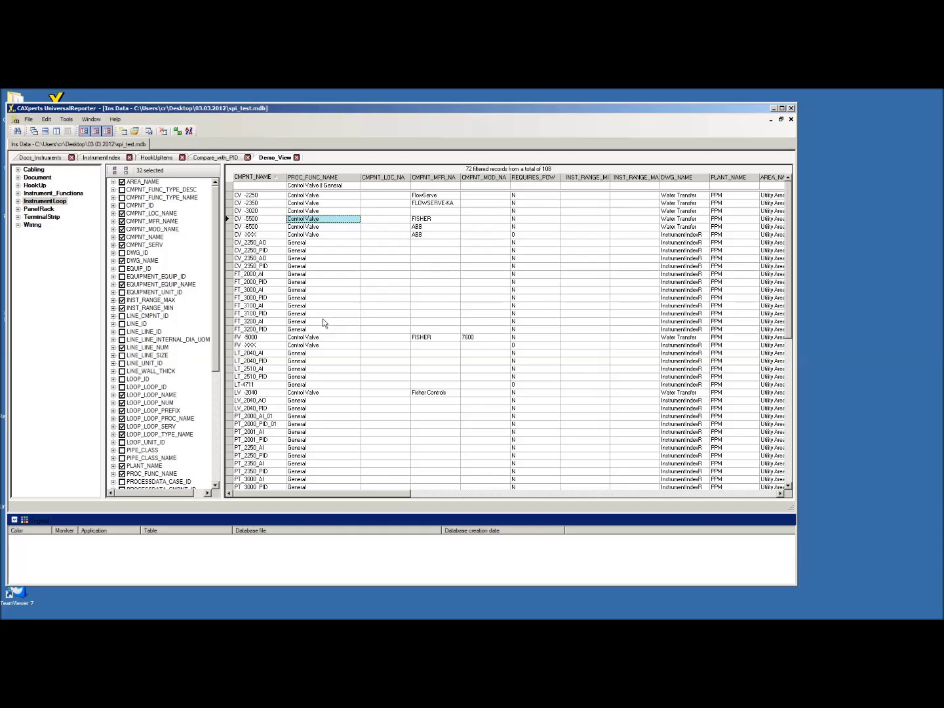
Reopen the PROC_FUNC_NAME filter list, leave it without changes, and clear that column's filter
right_click(338, 221)
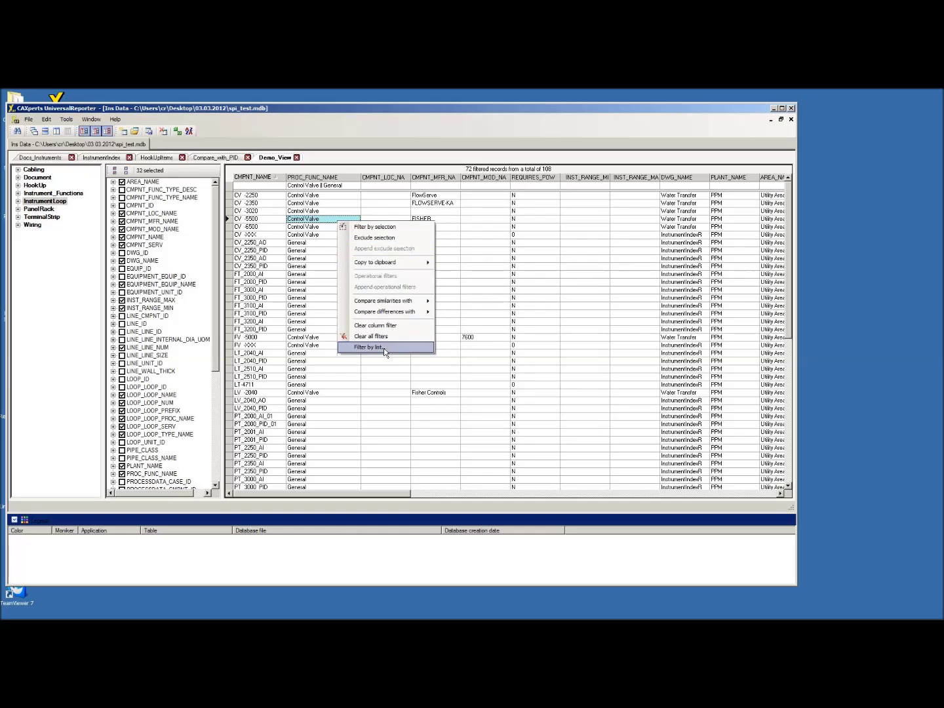
left_click(384, 348)
left_click(539, 459)
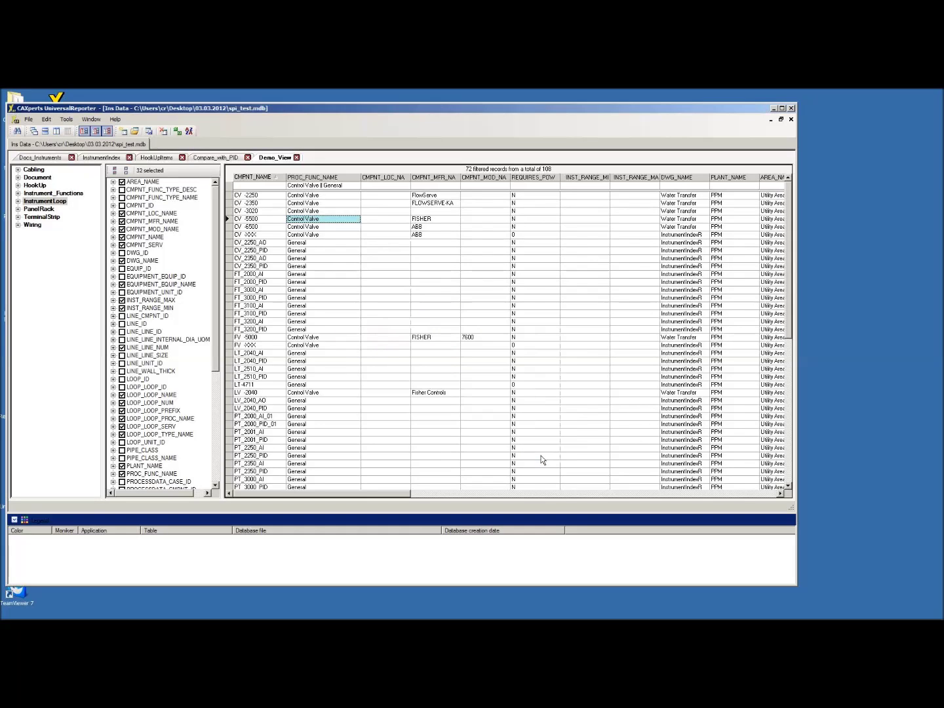
right_click(312, 244)
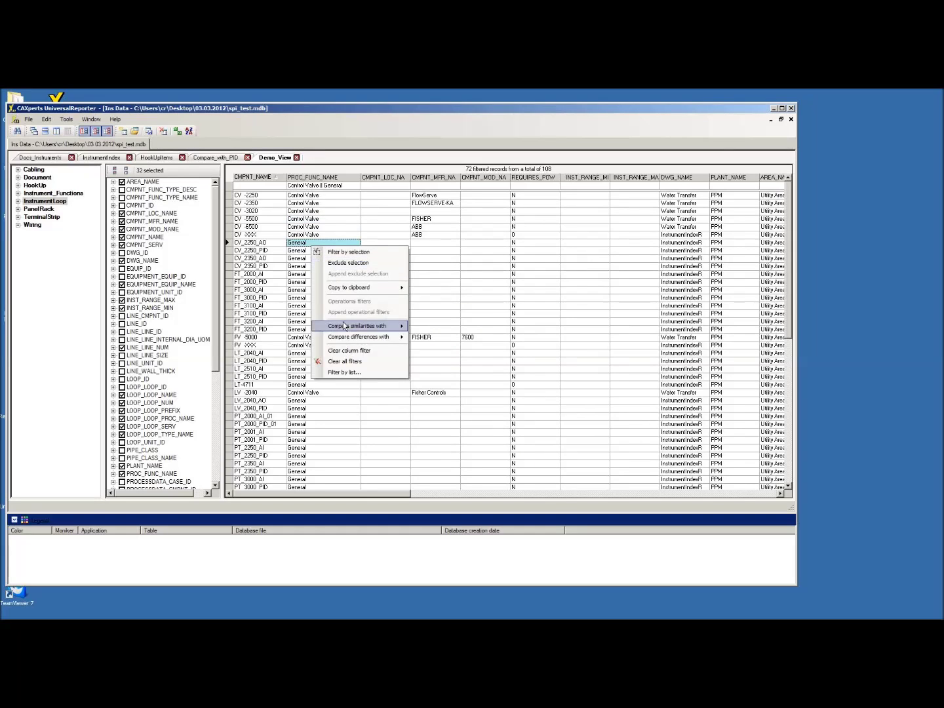
left_click(357, 353)
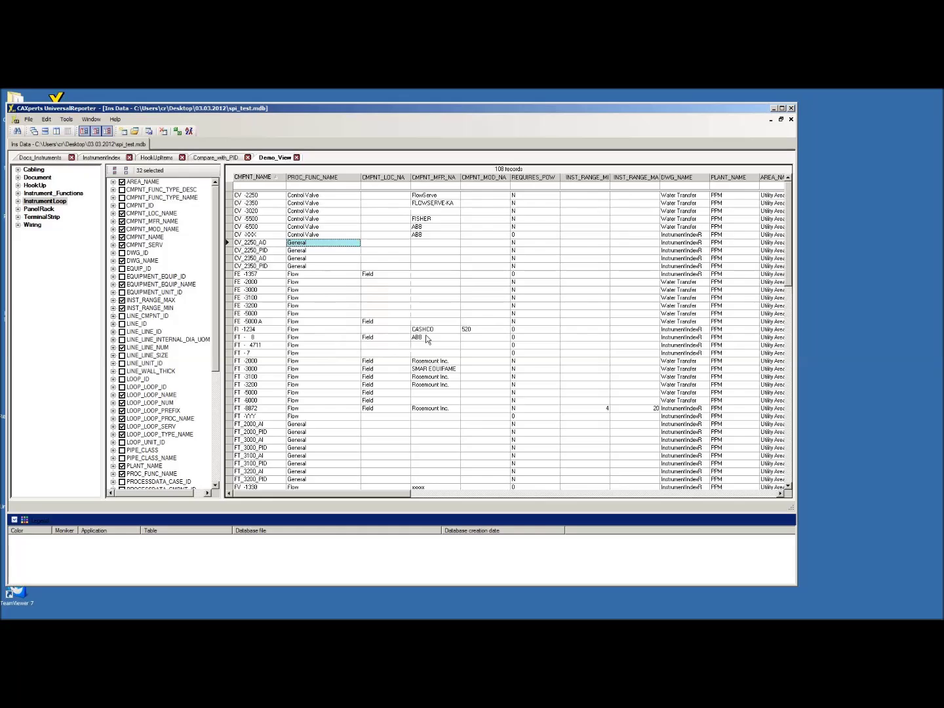
Filter CMPNT_MFR_NAME by list for ABB or Rosemount Inc., and clear the column filter
right_click(426, 244)
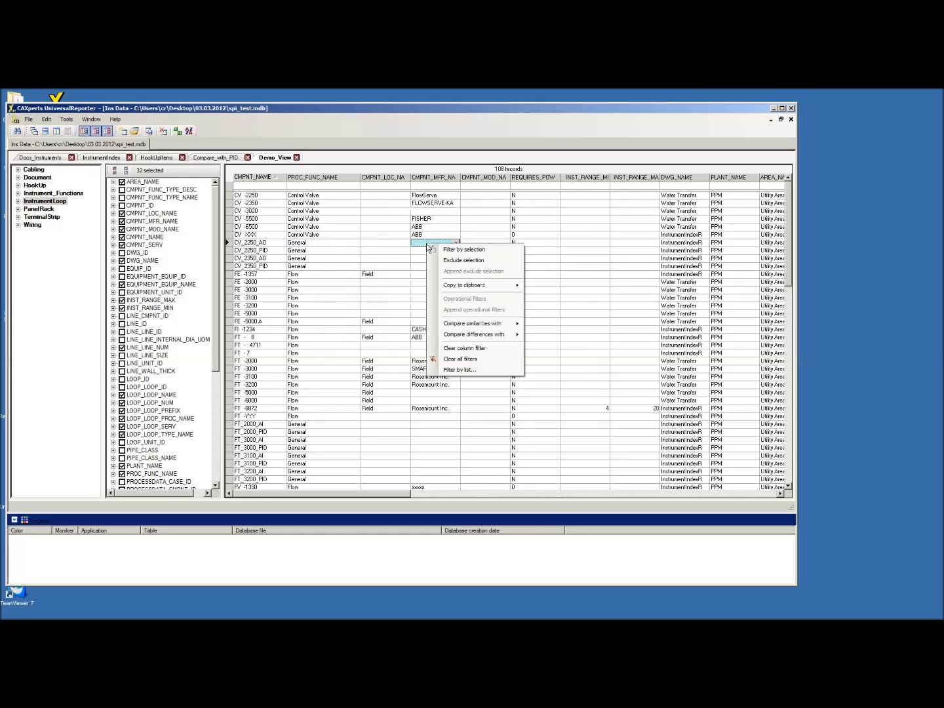
left_click(458, 371)
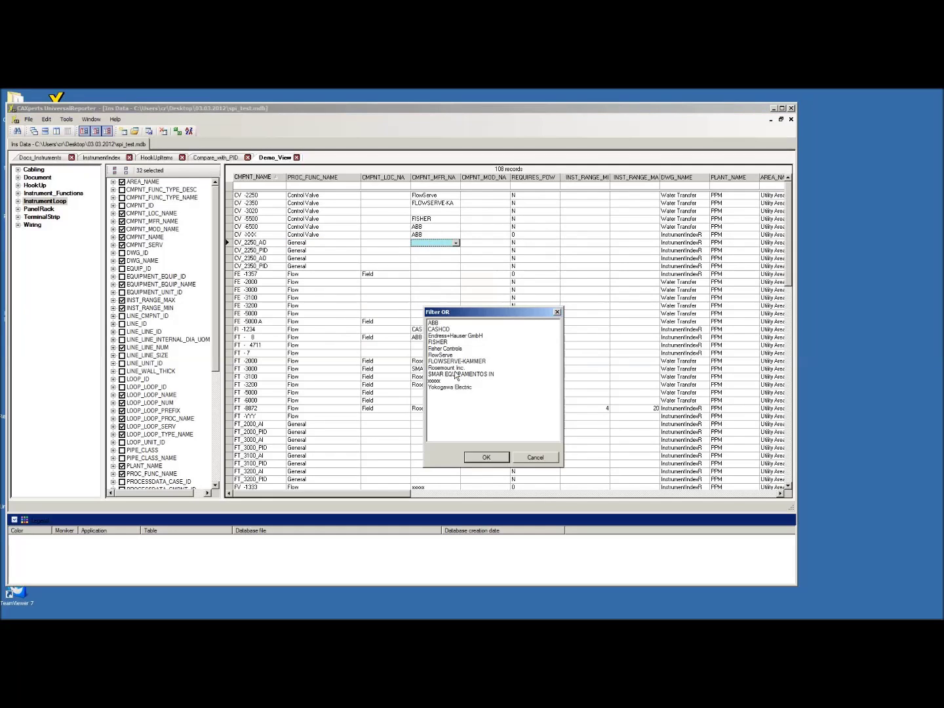
left_click(438, 326)
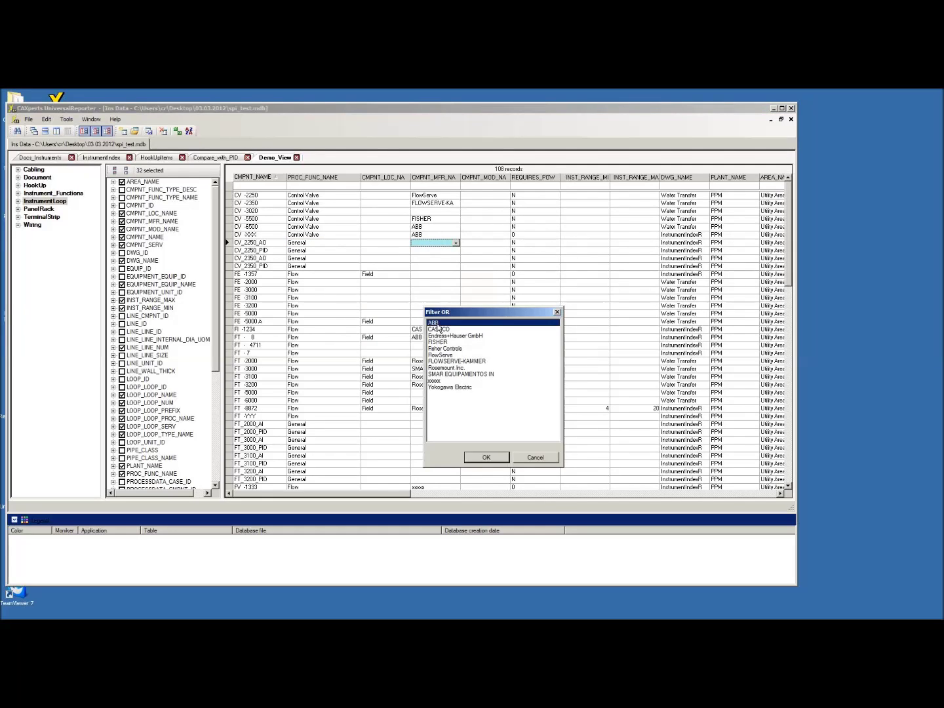
left_click(444, 368, "ctrl")
left_click(486, 458)
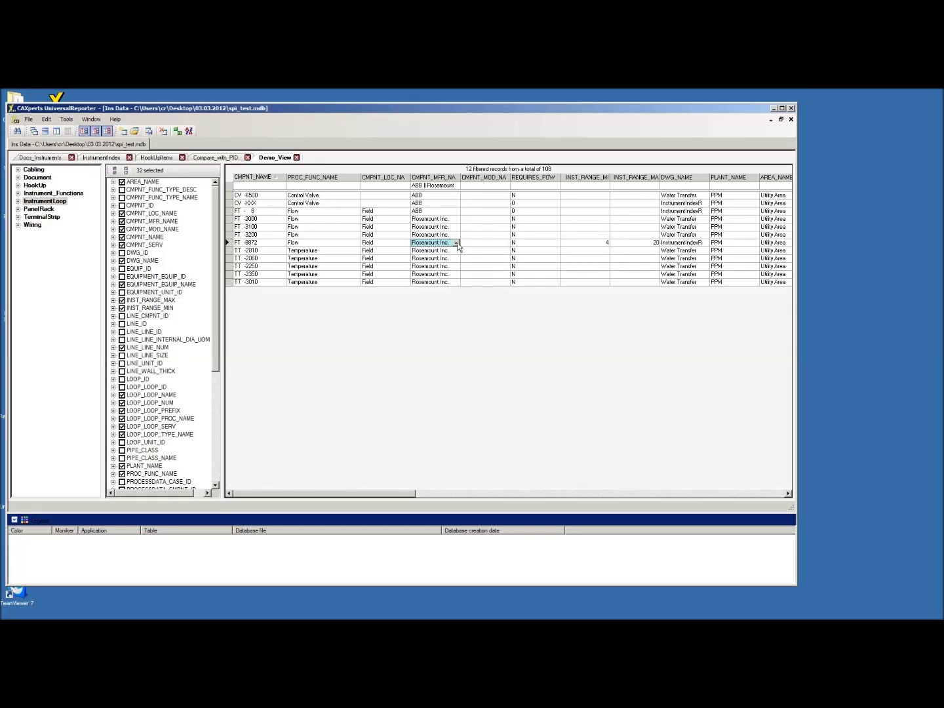
right_click(442, 230)
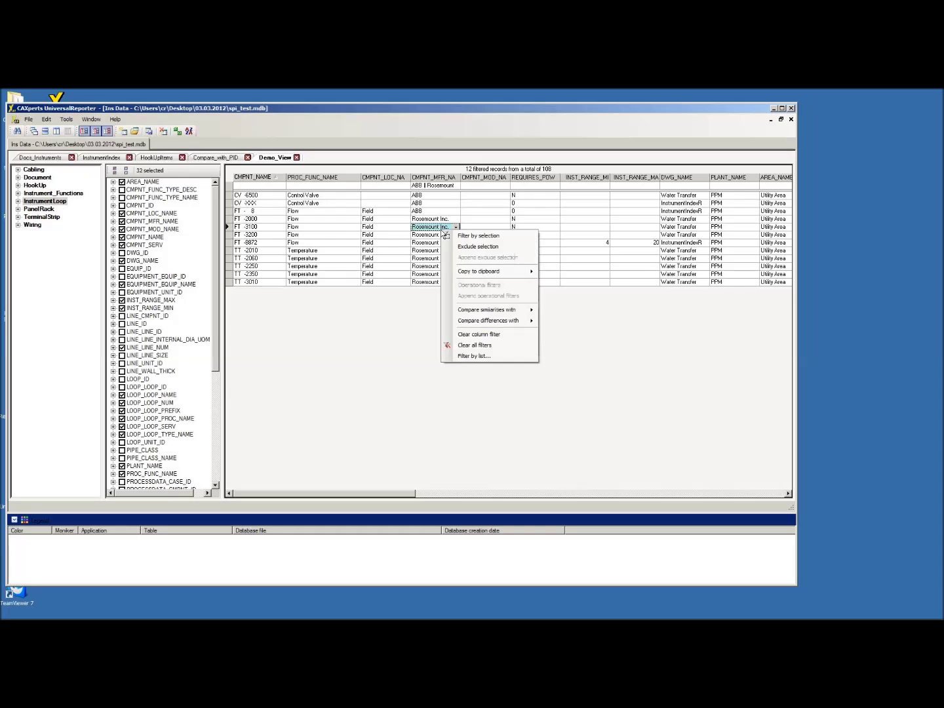
left_click(475, 334)
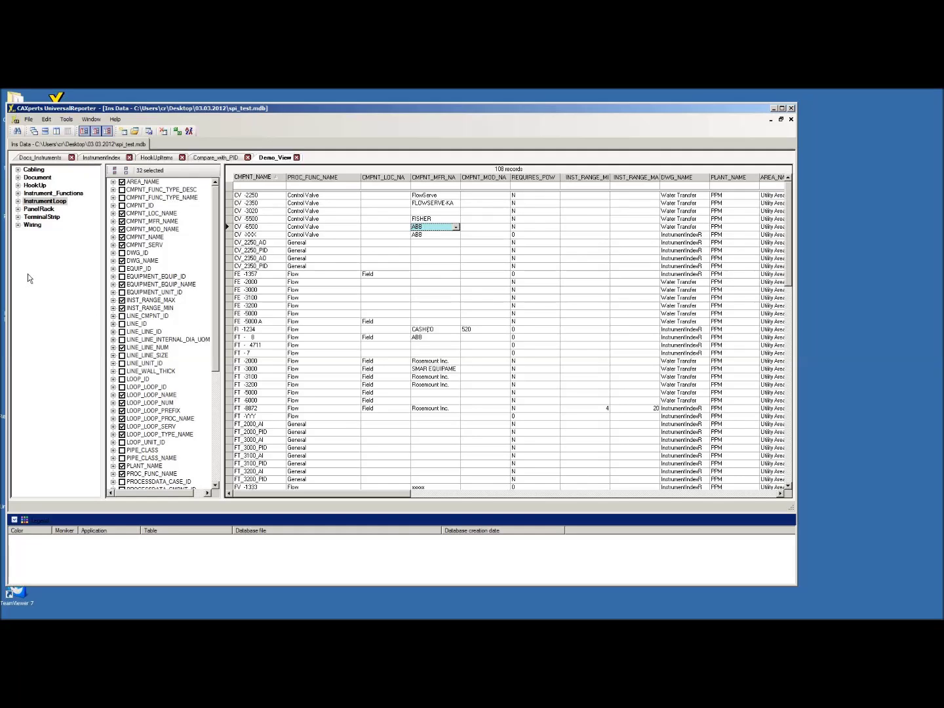
Expand InstrumentLoop in the widened item tree and list the manufacturers under CMPNT_MFR_NAME
left_click(17, 202)
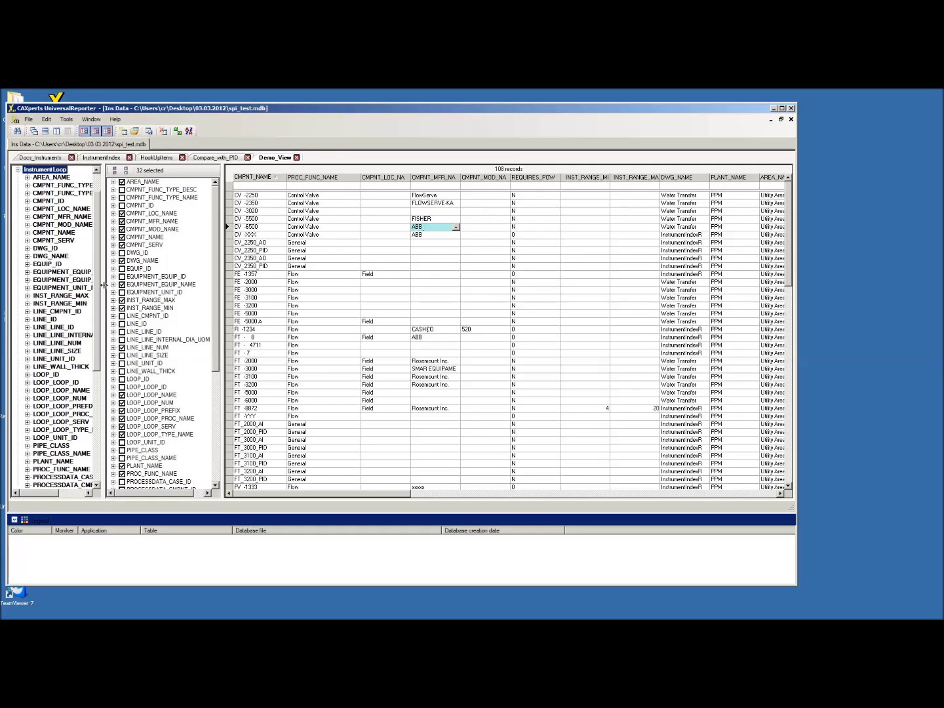
left_click_drag(103, 286, 119, 285)
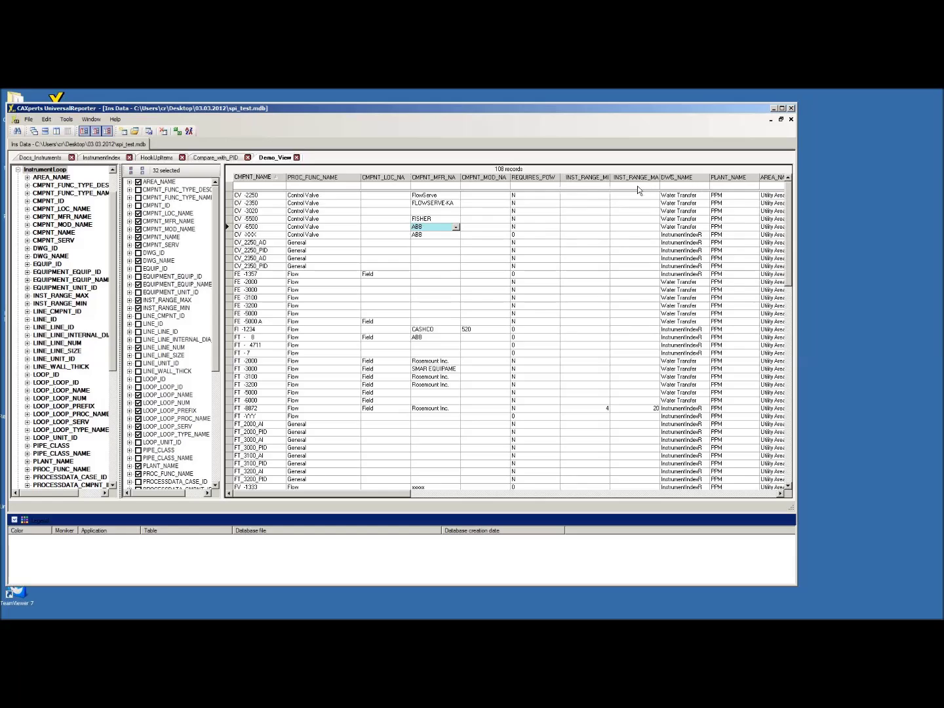
left_click(28, 217)
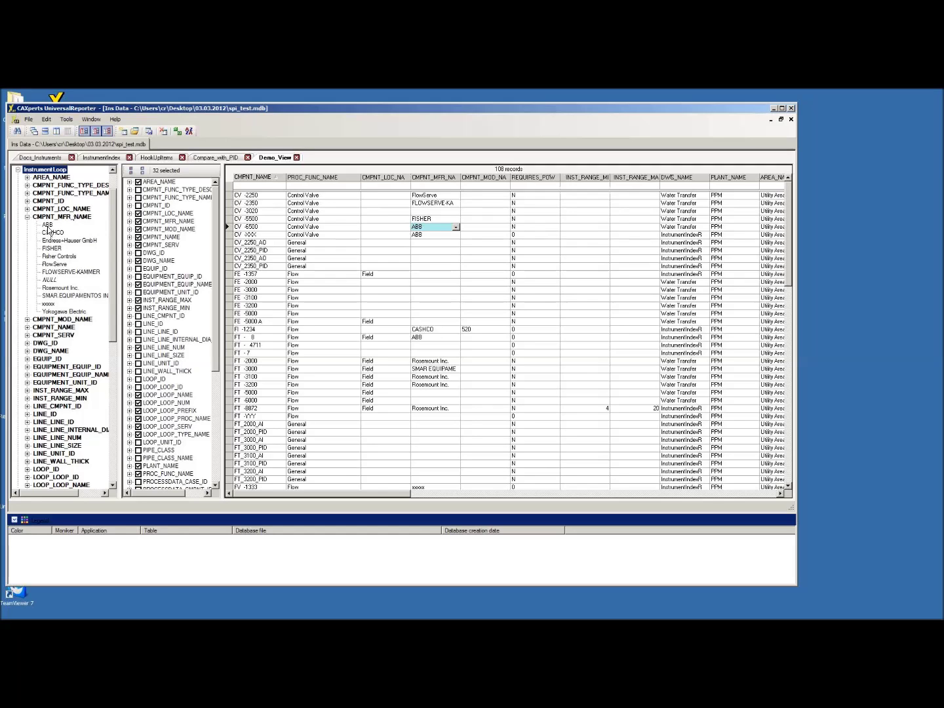
View the InstrumentLoop records of individual manufacturers from the tree, including ABB, CASHCO, FISHER and FlowServe
left_click(48, 226)
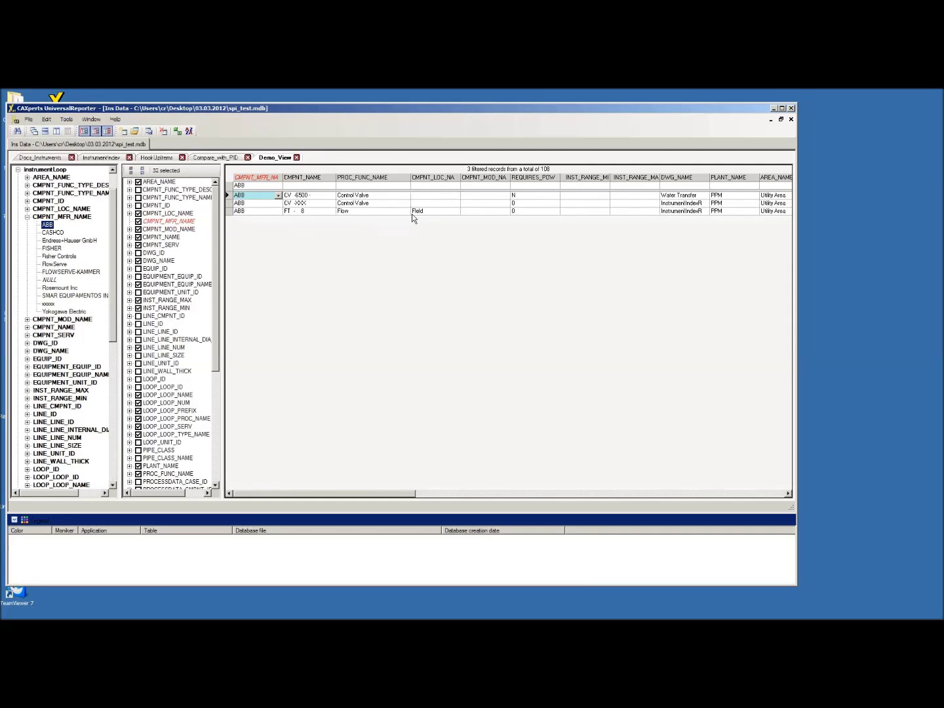
left_click(52, 232)
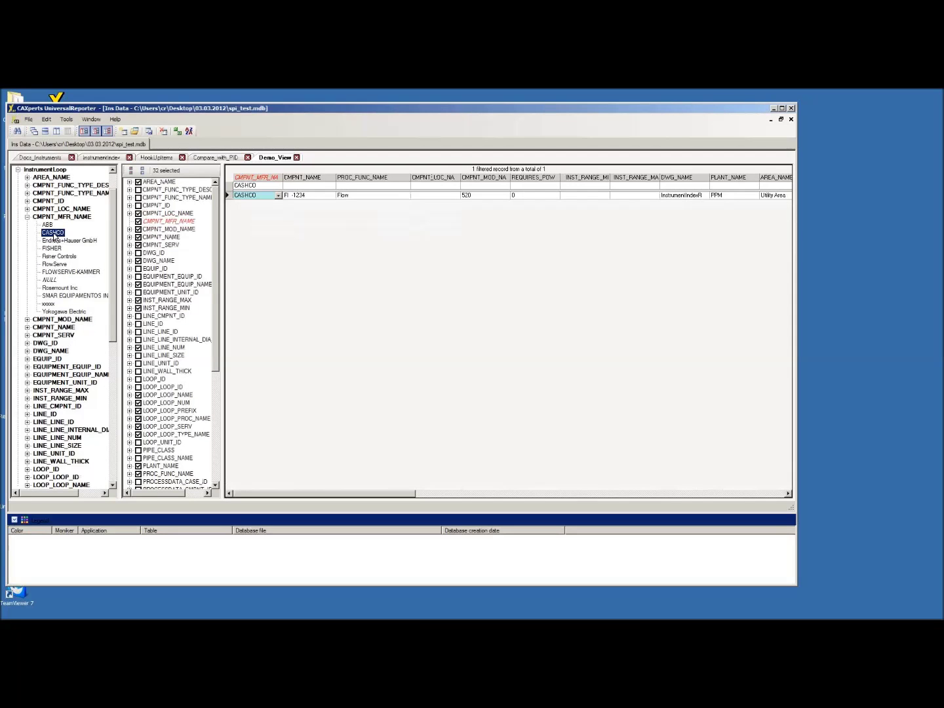
left_click(63, 240)
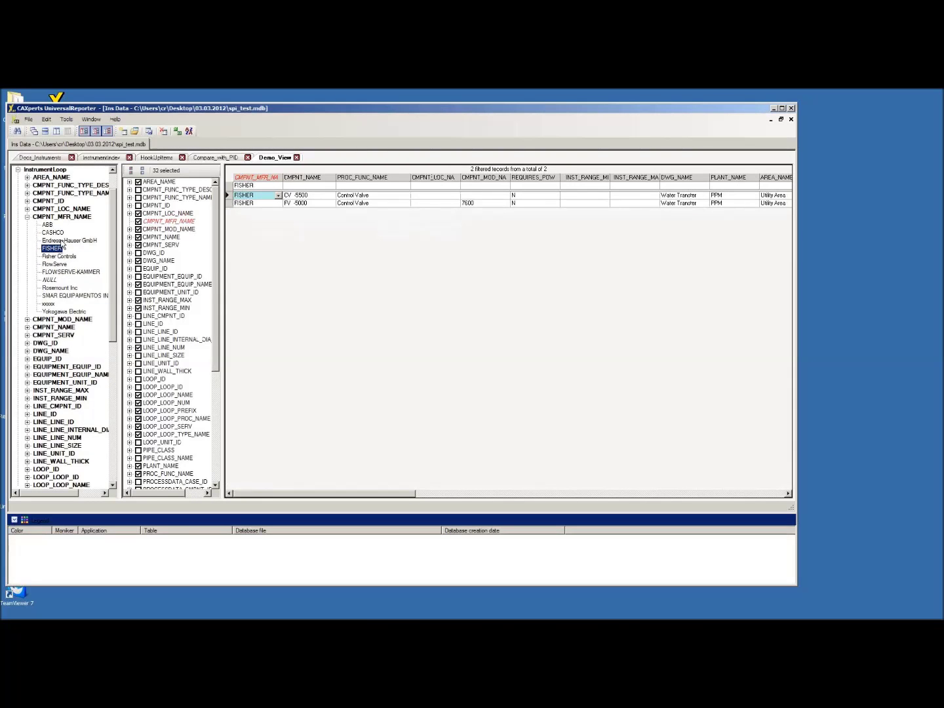
left_click(60, 257)
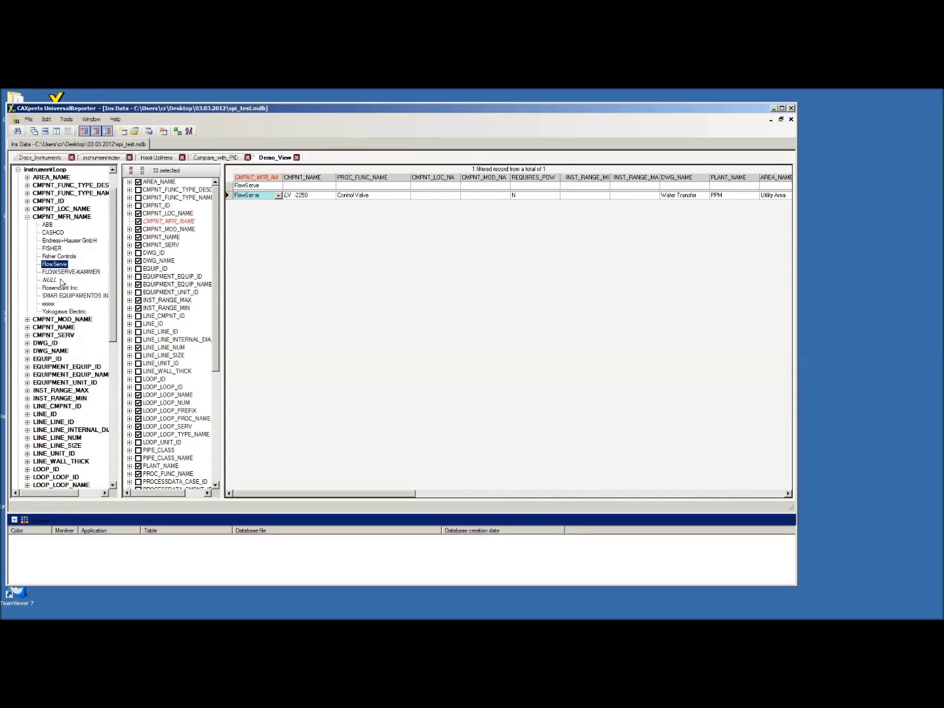
View the Rosemount Inc. records from the tree and return to the complete InstrumentLoop list
left_click(59, 286)
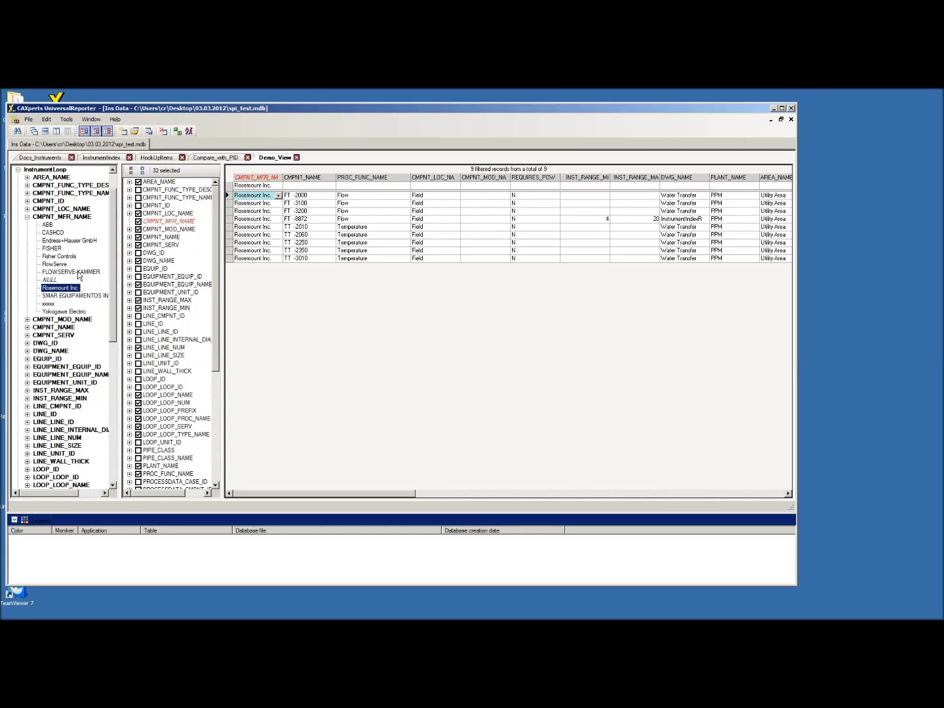
left_click(51, 170)
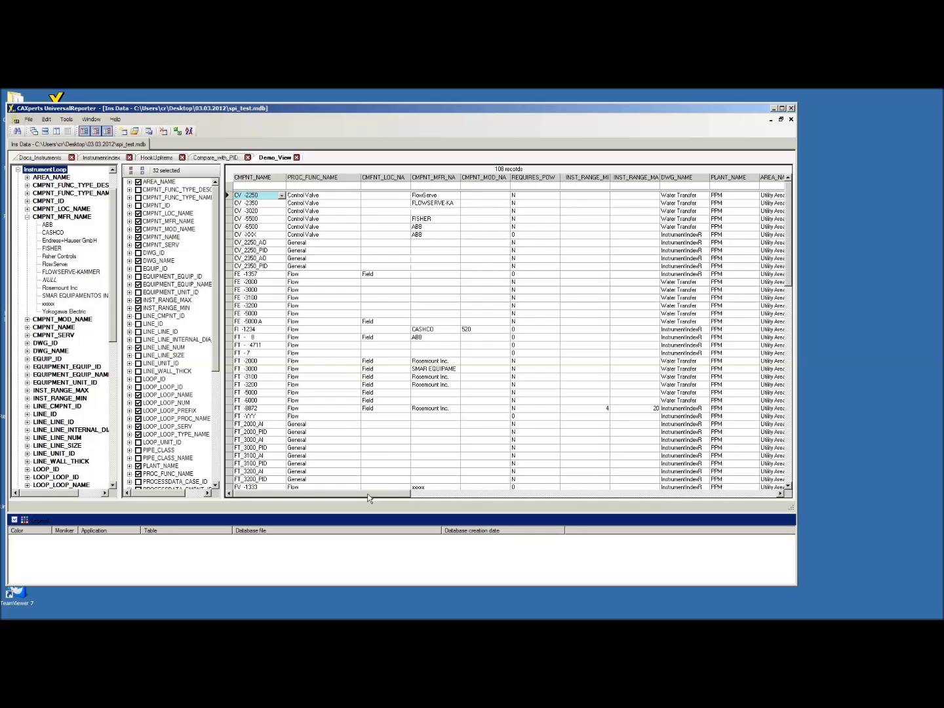
Widen the PROCESSDATA_PD_PRESS_MIN column in the InstrumentLoop grid until its full name fits
left_click_drag(369, 494, 413, 500)
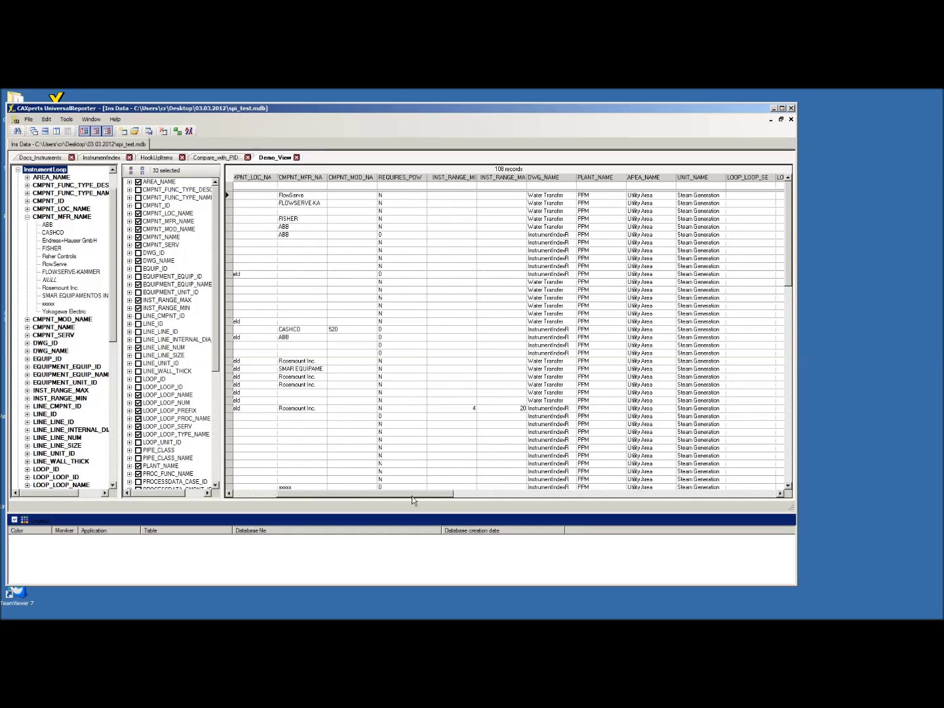
left_click_drag(413, 501, 743, 496)
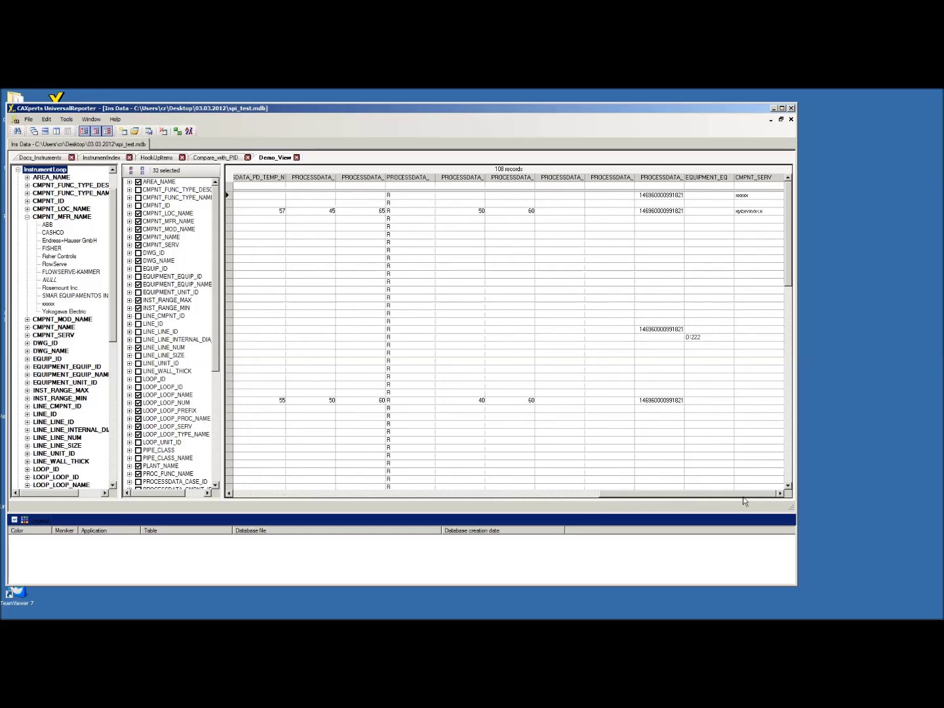
double_click(485, 177)
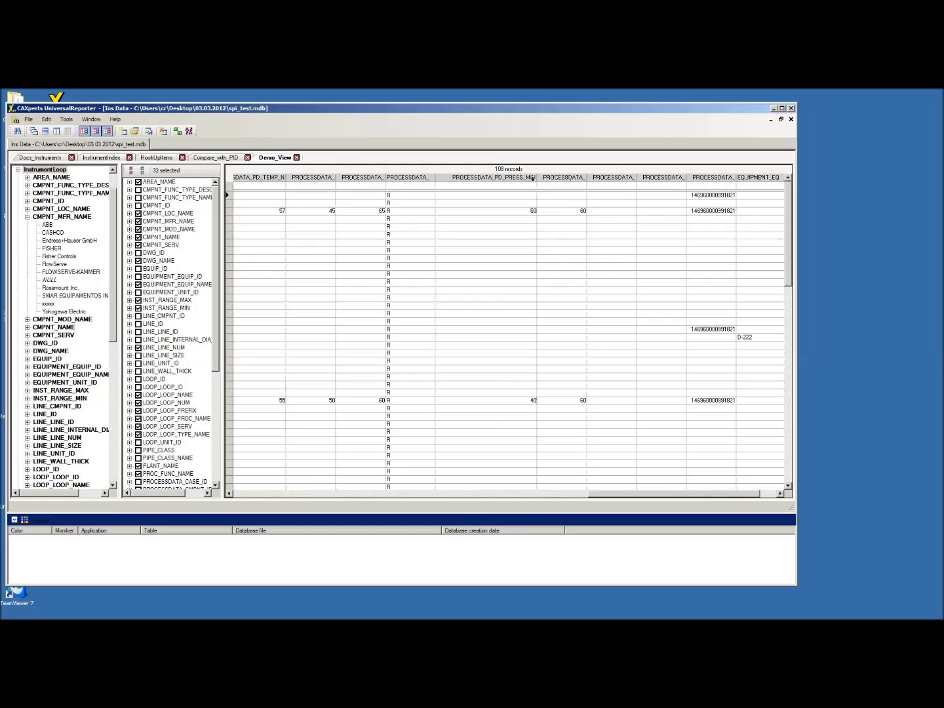
left_click_drag(536, 177, 568, 178)
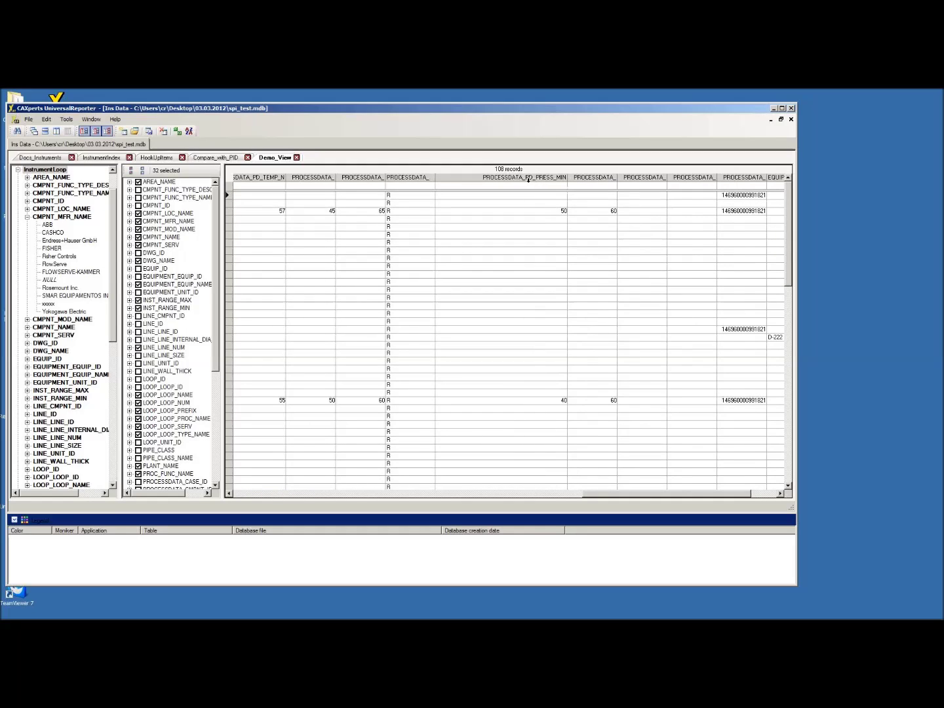
Sort the records ascending by PROCESSDATA_PD_PRESS_MIN and review the filled-in process data at the end of the list
left_click(618, 177)
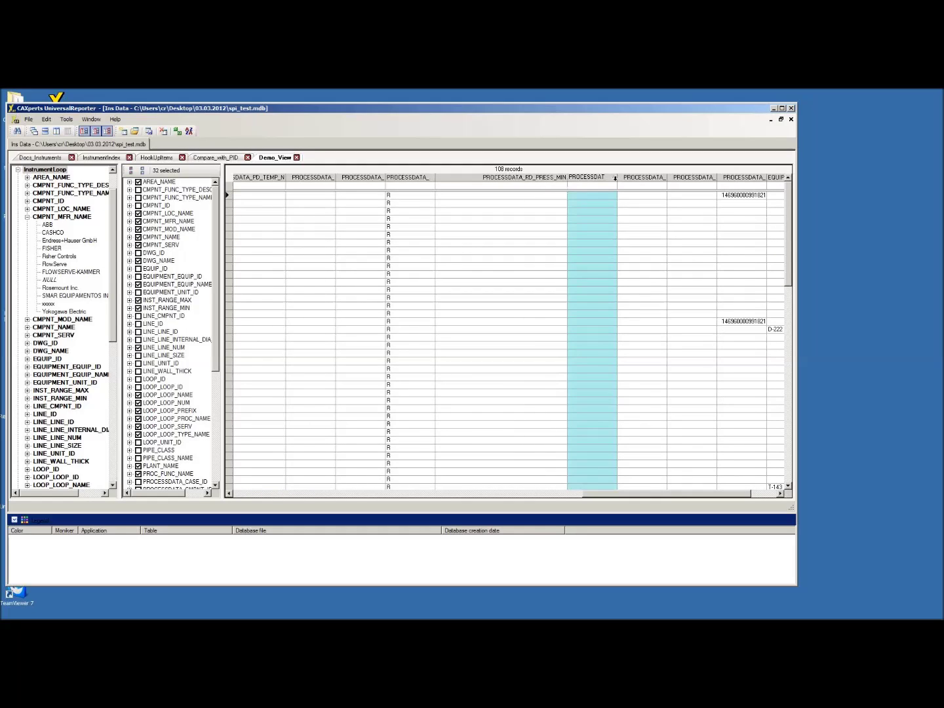
left_click(554, 177)
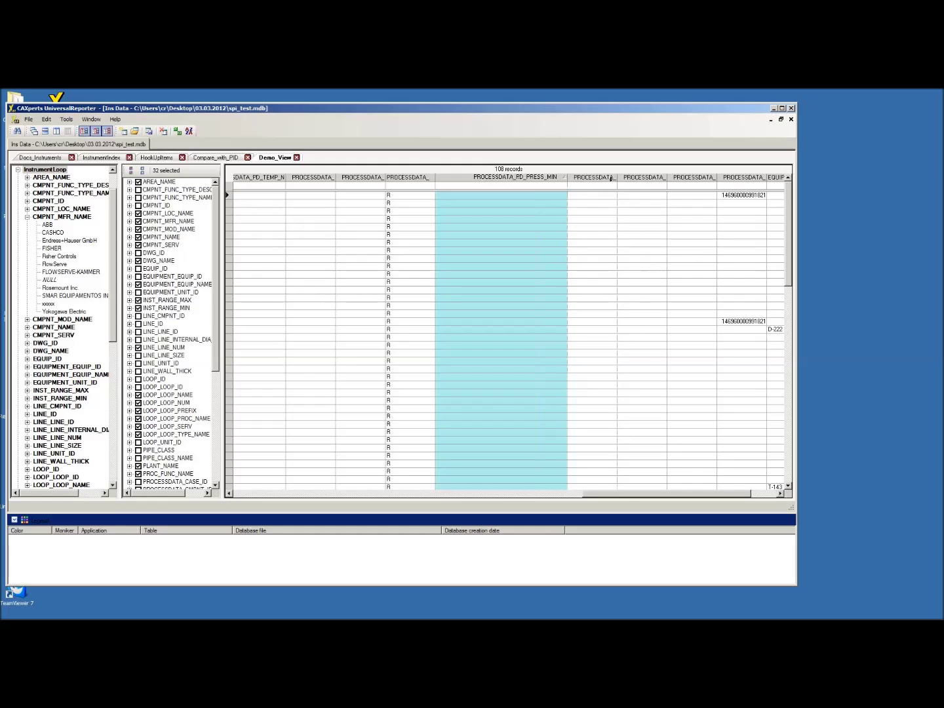
left_click_drag(788, 283, 795, 497)
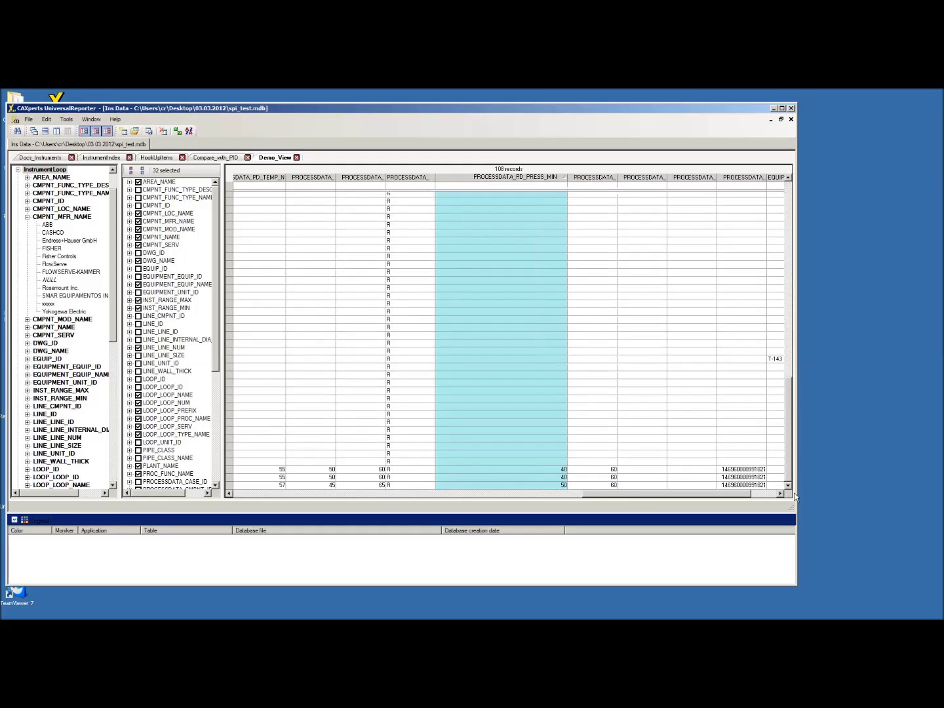
left_click_drag(728, 494, 755, 495)
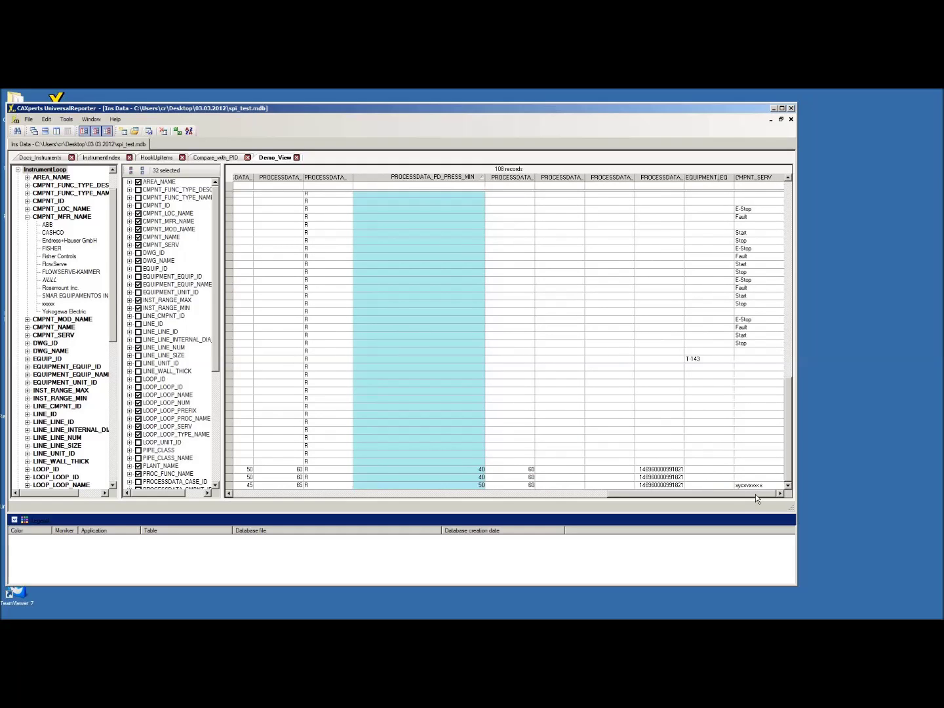
left_click_drag(755, 494, 652, 496)
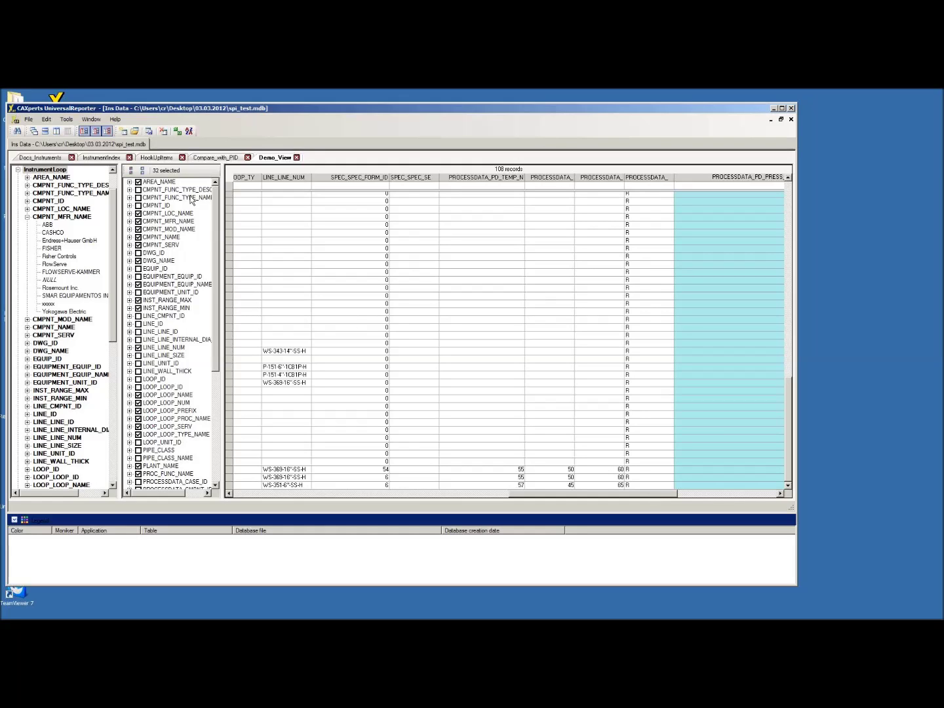
Switch to the InstrumentIndex view and narrow its item tree and attribute list to enlarge the data grid
left_click(98, 161)
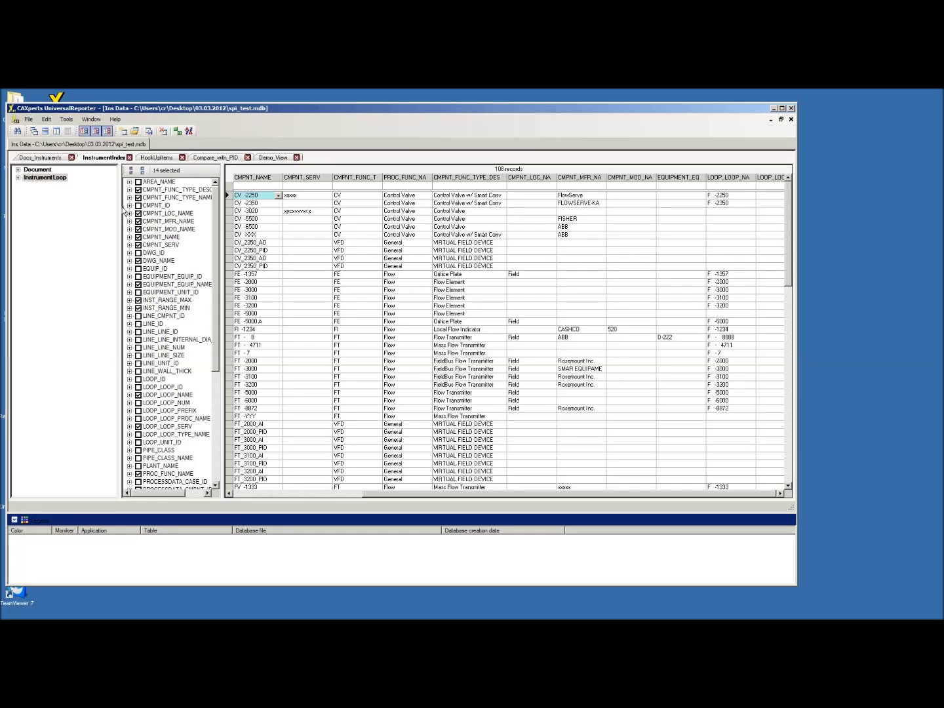
left_click_drag(119, 207, 86, 208)
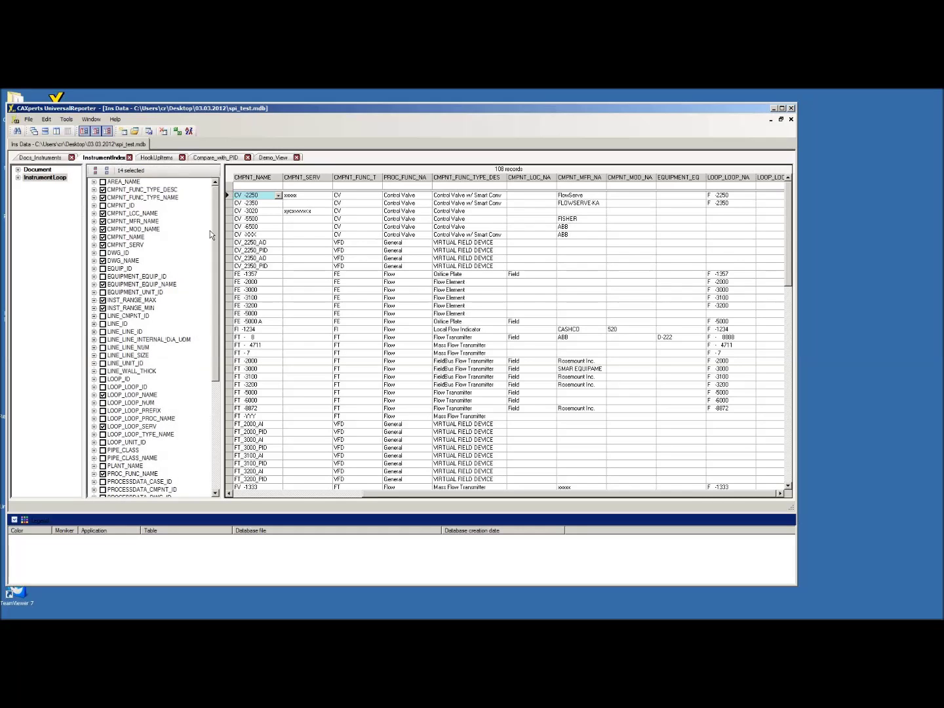
left_click_drag(221, 234, 188, 235)
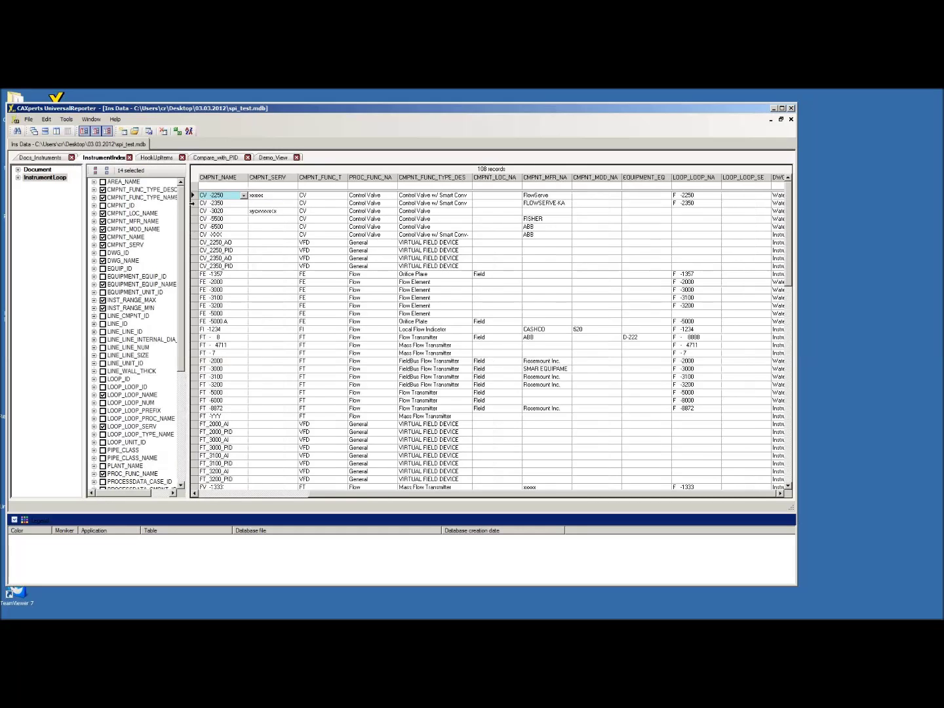
Create a report without a template, save it as an Excel 2007 workbook in the Output folder under the proposed name, and show it
left_click(188, 131)
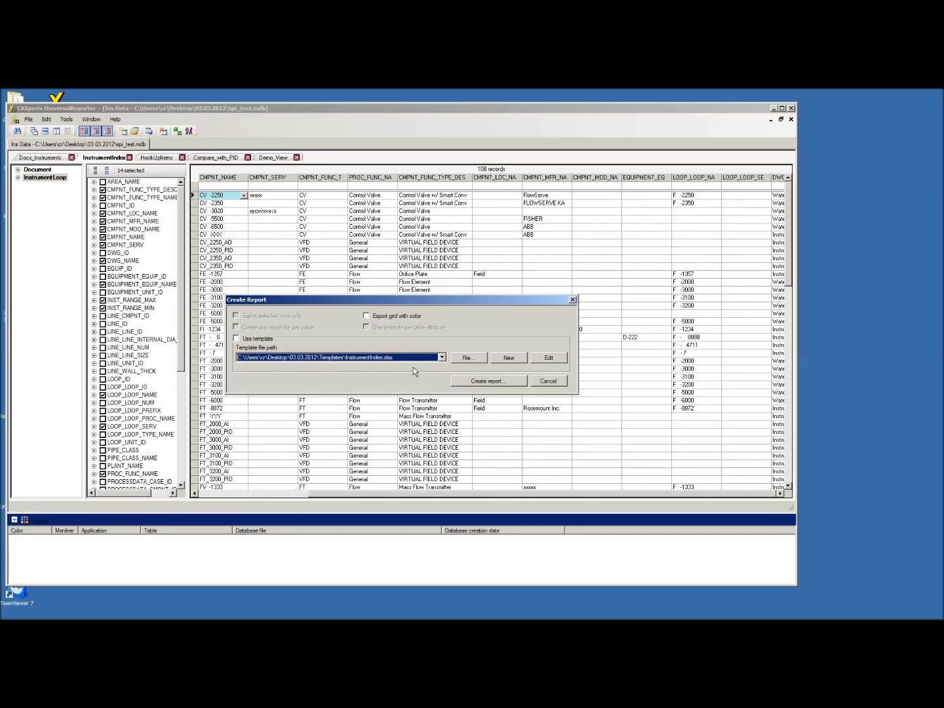
left_click(493, 382)
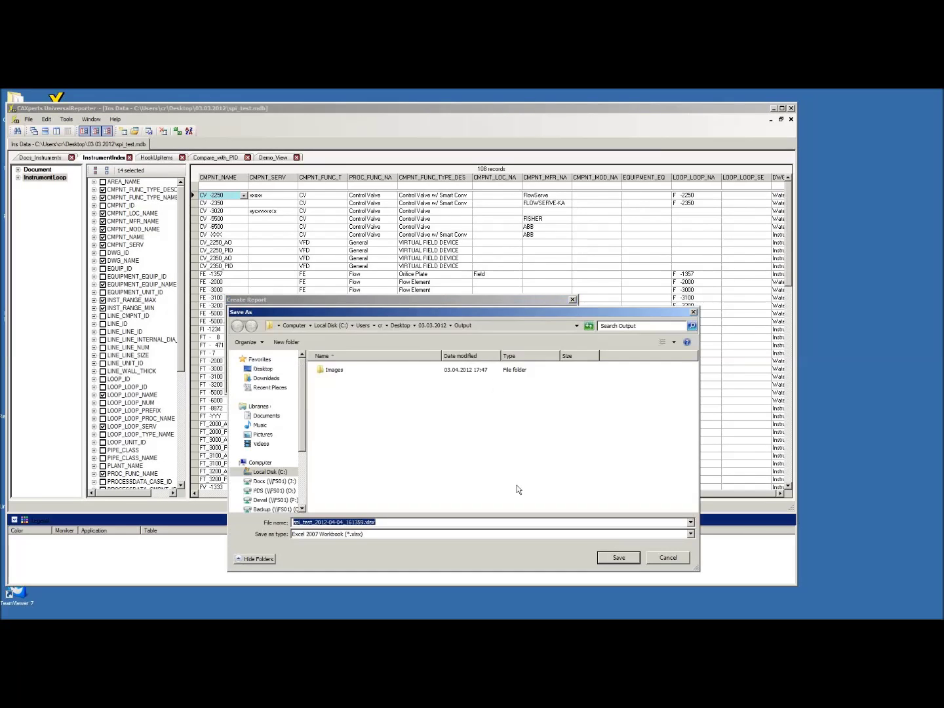
left_click(619, 559)
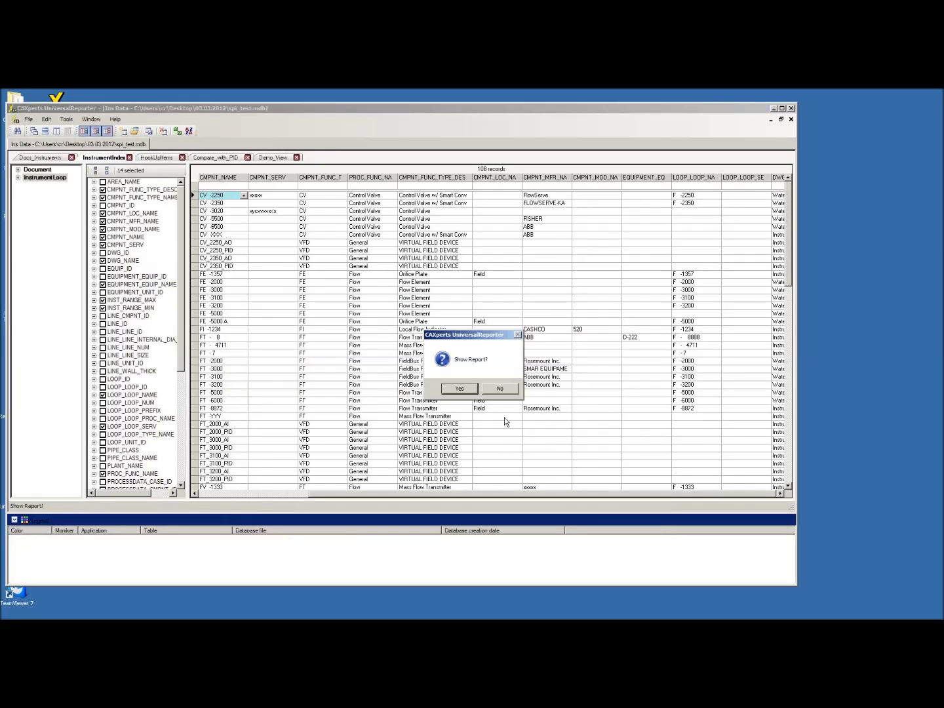
left_click(462, 390)
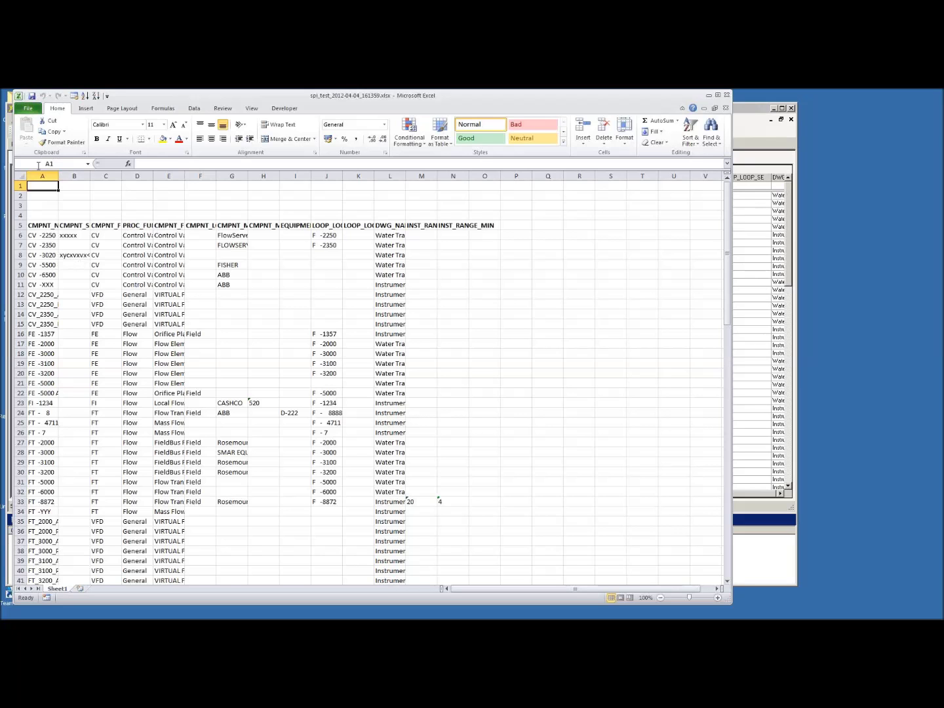
Auto-fit all columns of the exported workbook to read the data, and close it without saving the changes
left_click(23, 177)
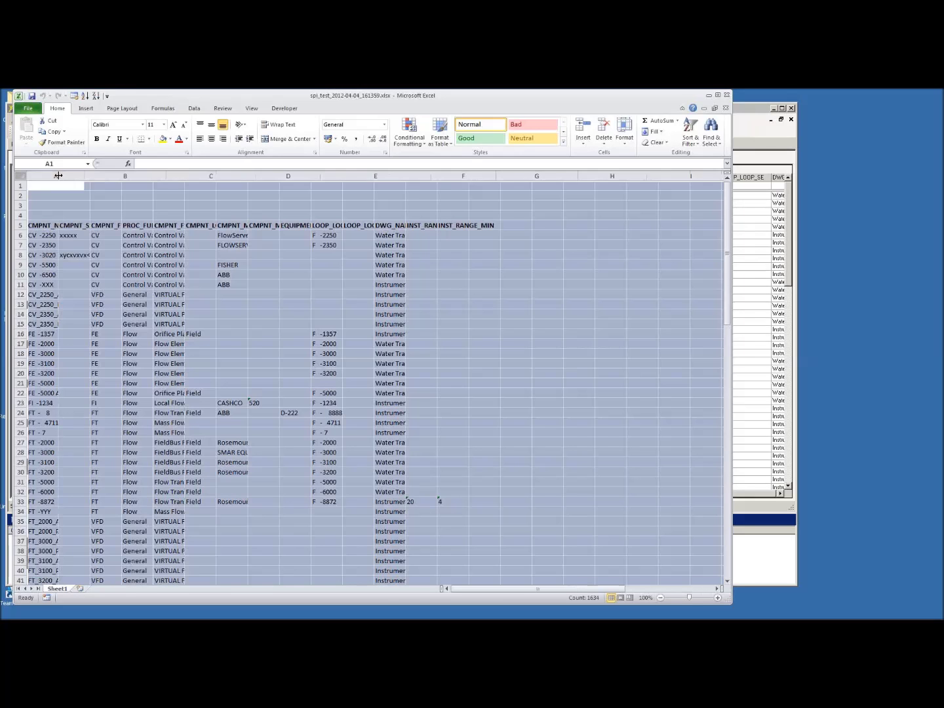
double_click(58, 176)
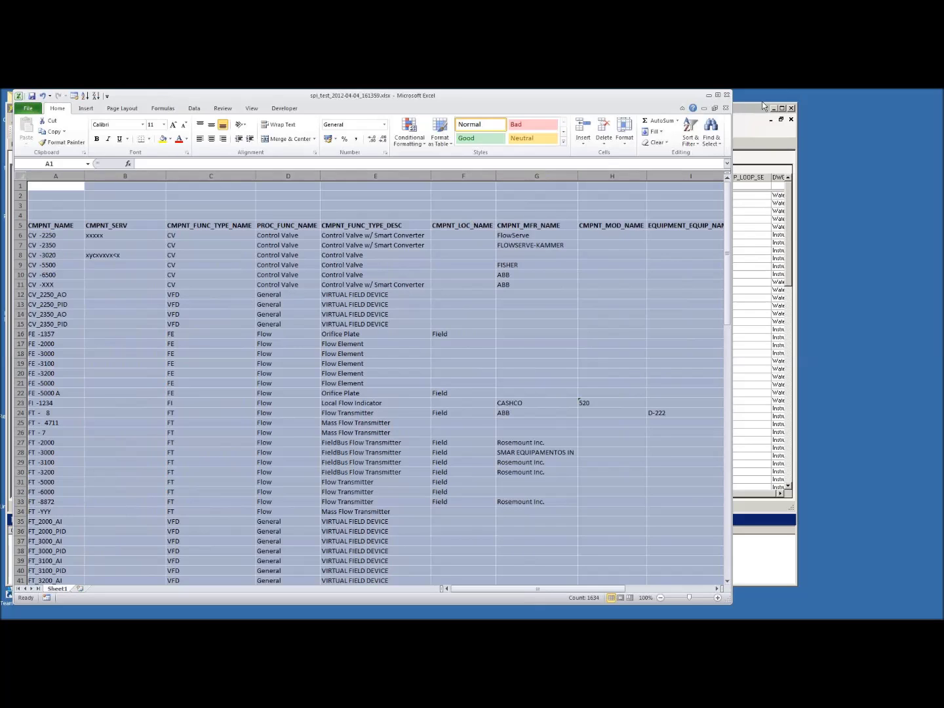
left_click(728, 96)
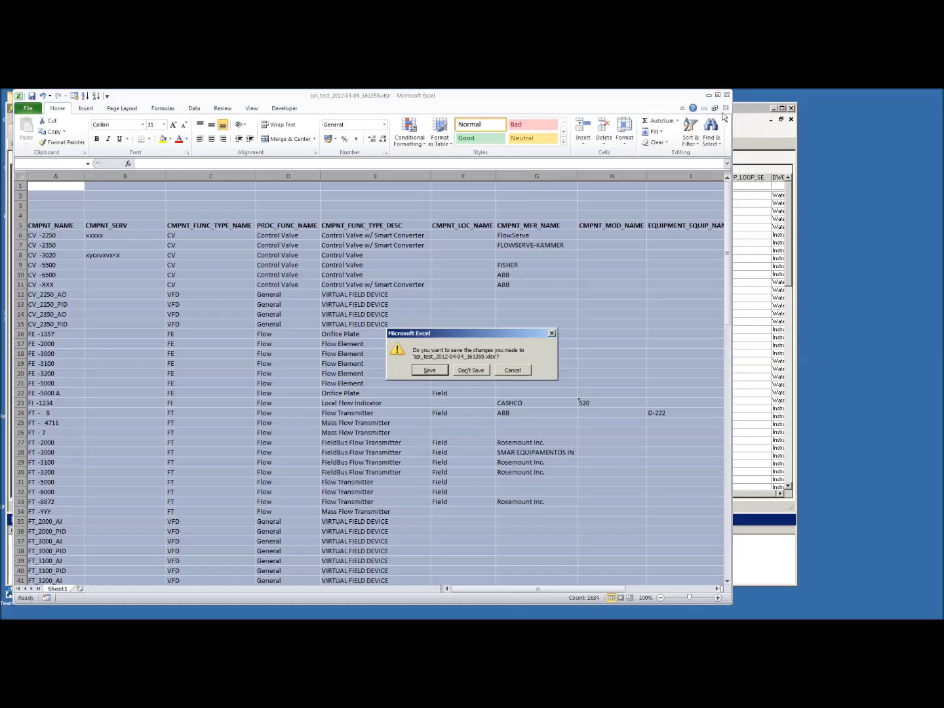
left_click(472, 371)
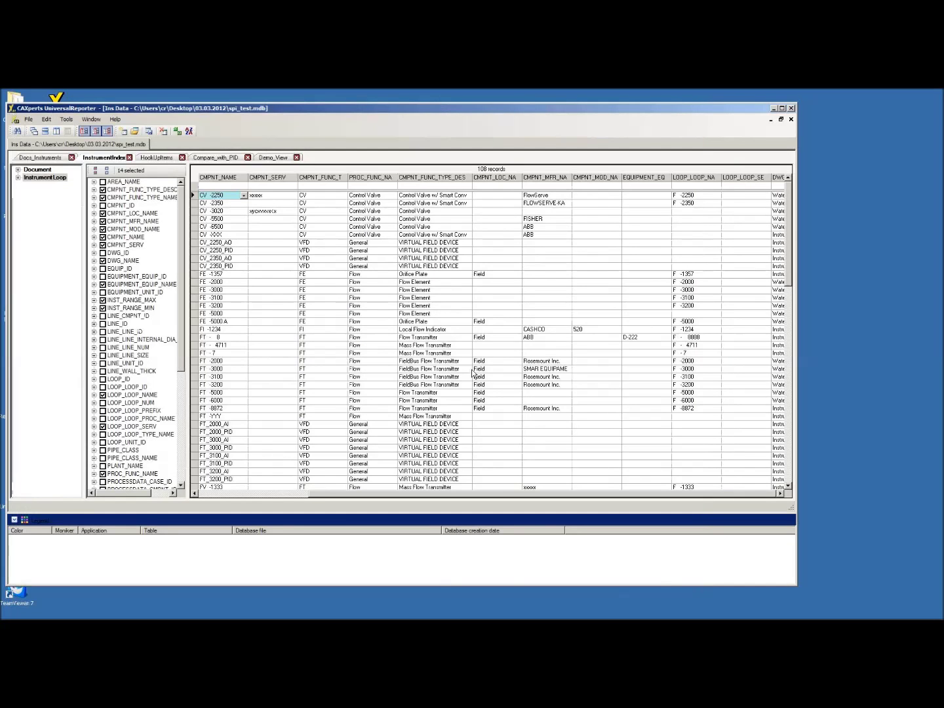
Create a report using the InstrumentIndex.xlsx template, save it in the Output folder under the proposed name, and show it
left_click(178, 133)
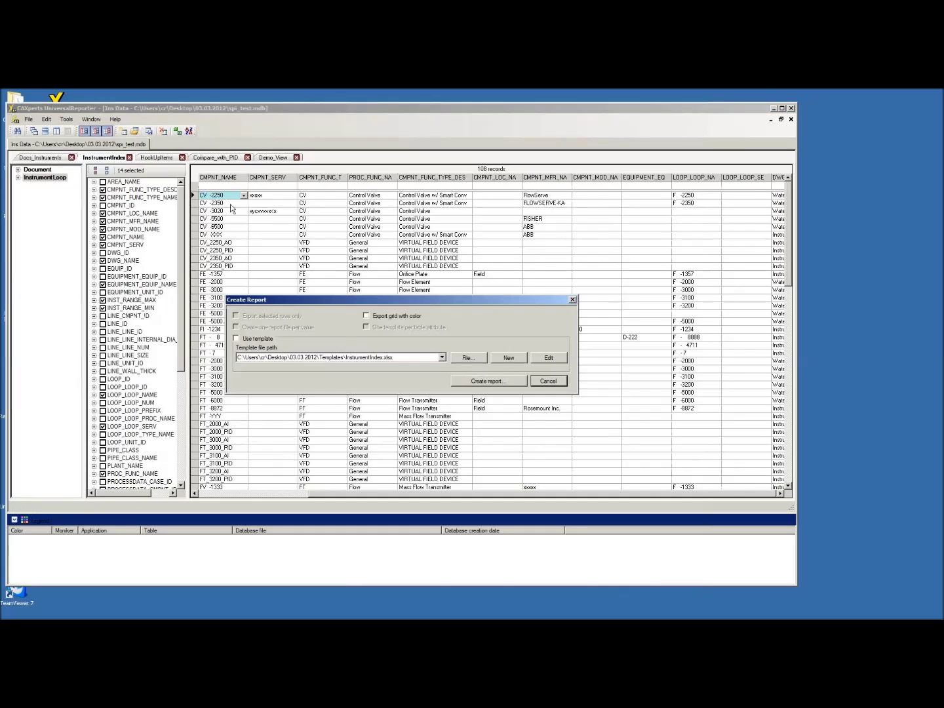
left_click(236, 340)
left_click(486, 381)
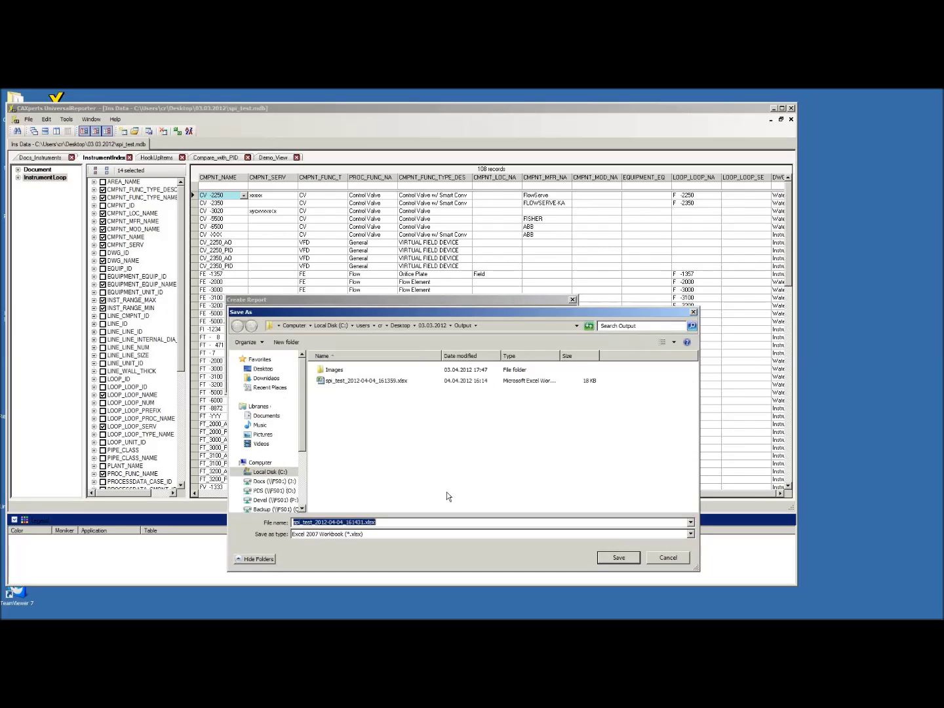
left_click(609, 560)
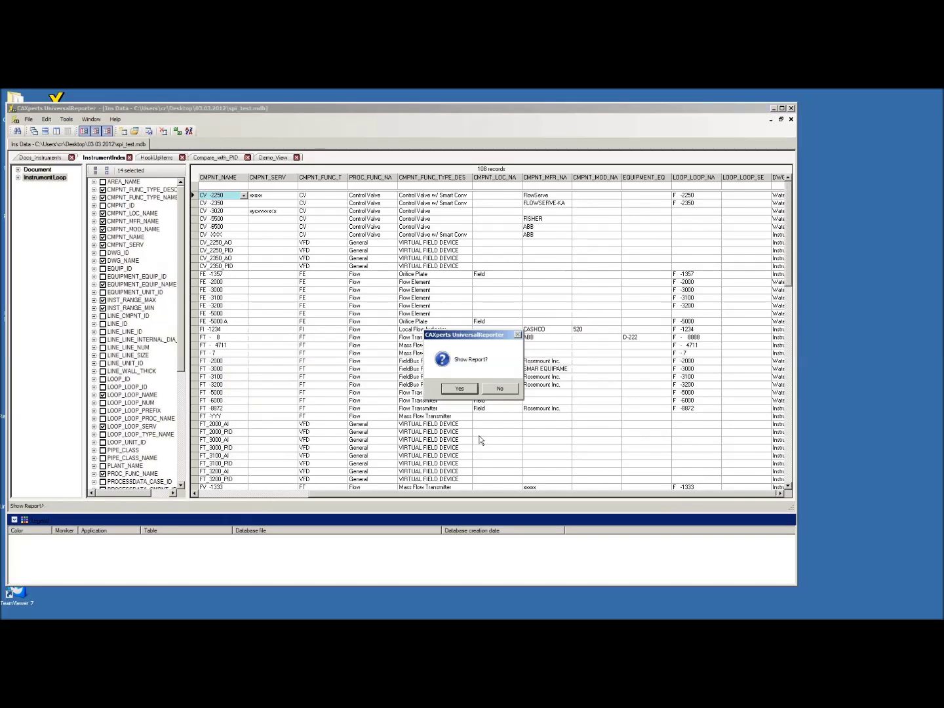
left_click(463, 388)
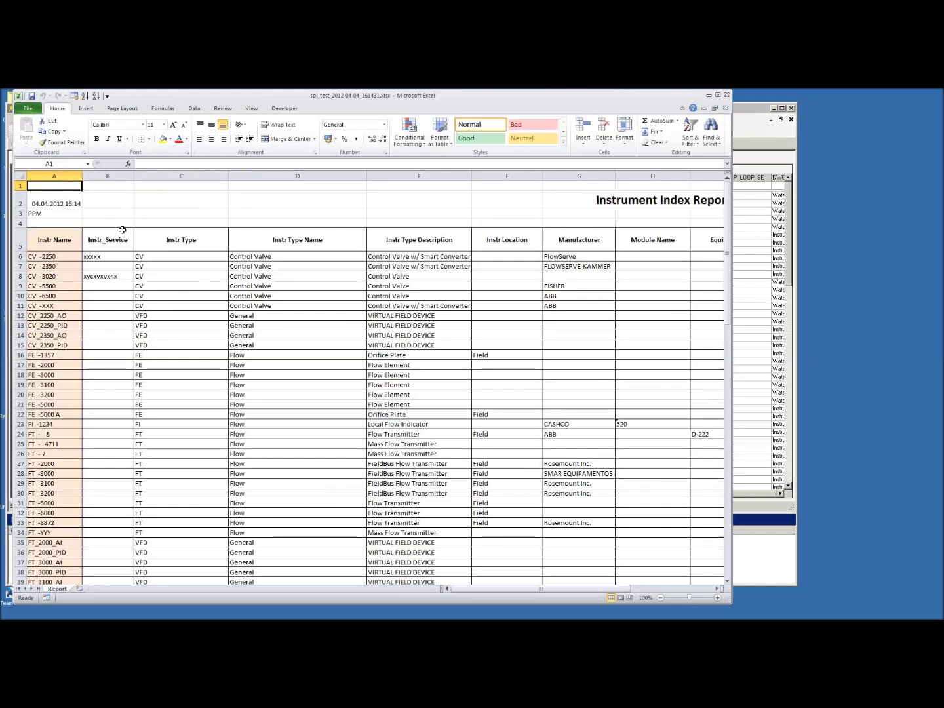
Examine the Instrument Index Report's layout, logo and columns plus its date and plant cells A2 and A3, and close the workbook
left_click_drag(573, 590, 654, 591)
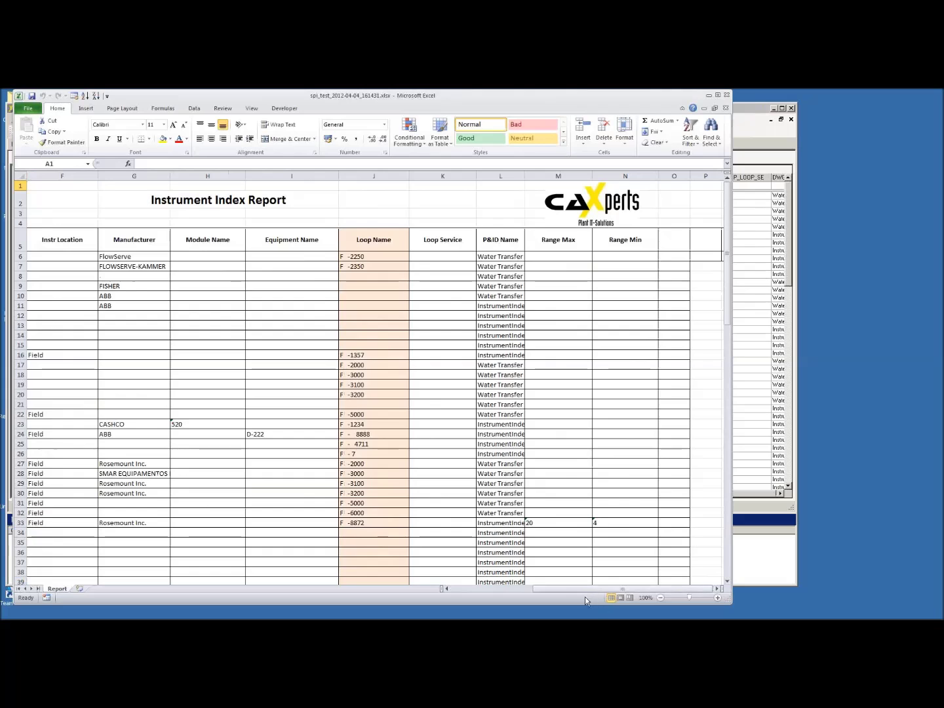
left_click_drag(551, 591, 470, 589)
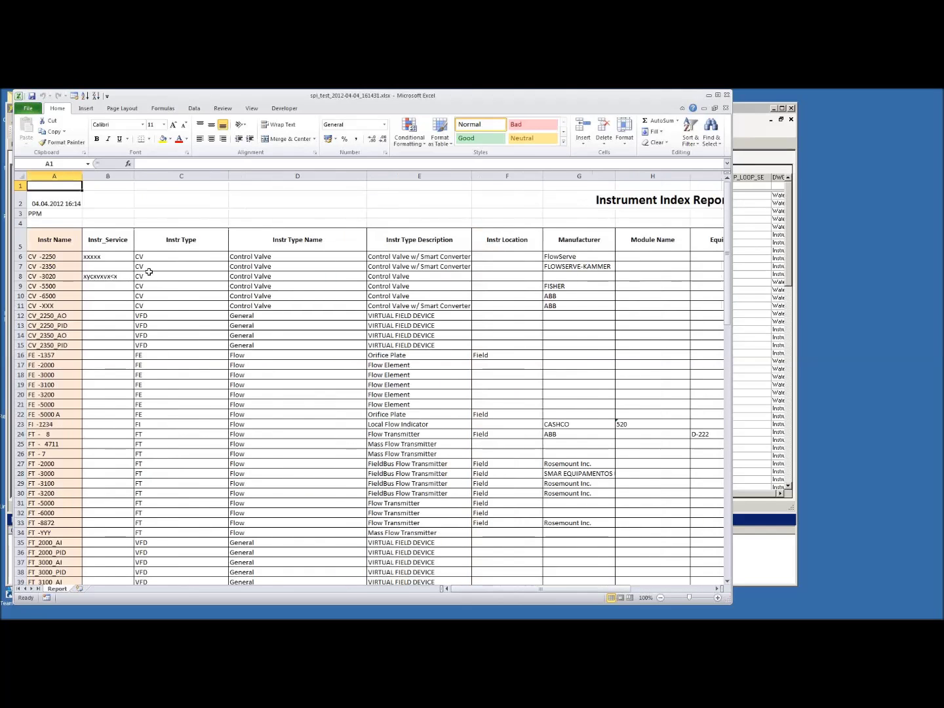
left_click(51, 205)
left_click(49, 216)
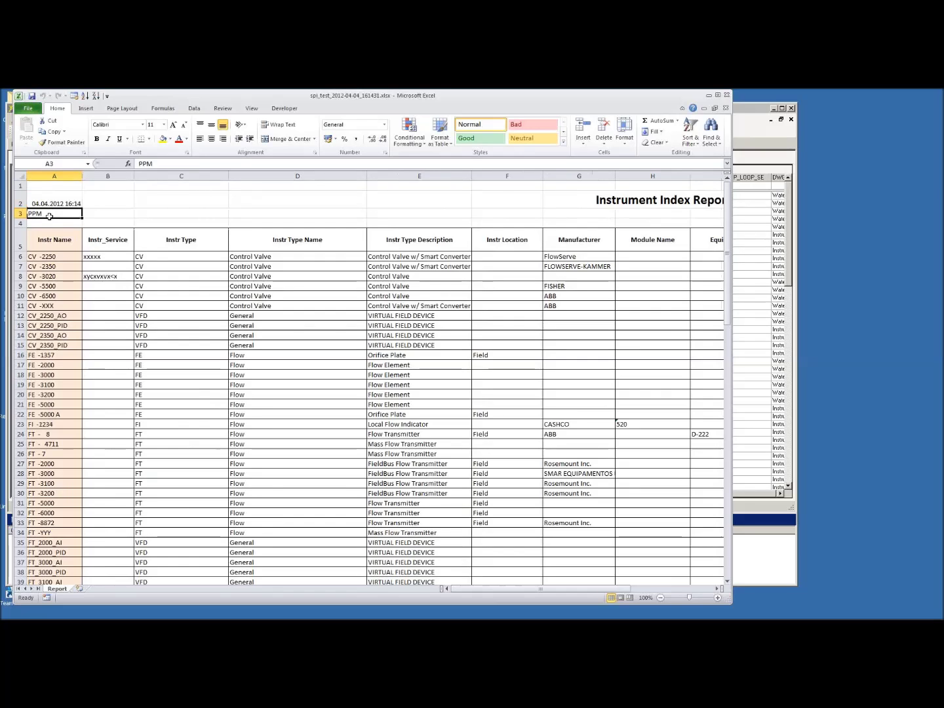
left_click(51, 203)
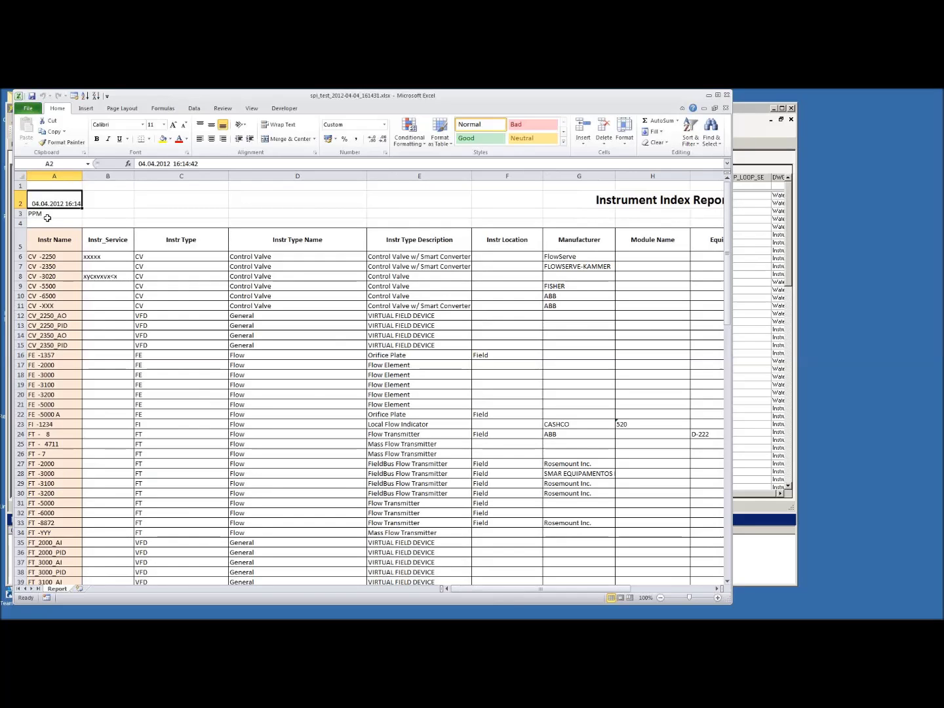
left_click(46, 214)
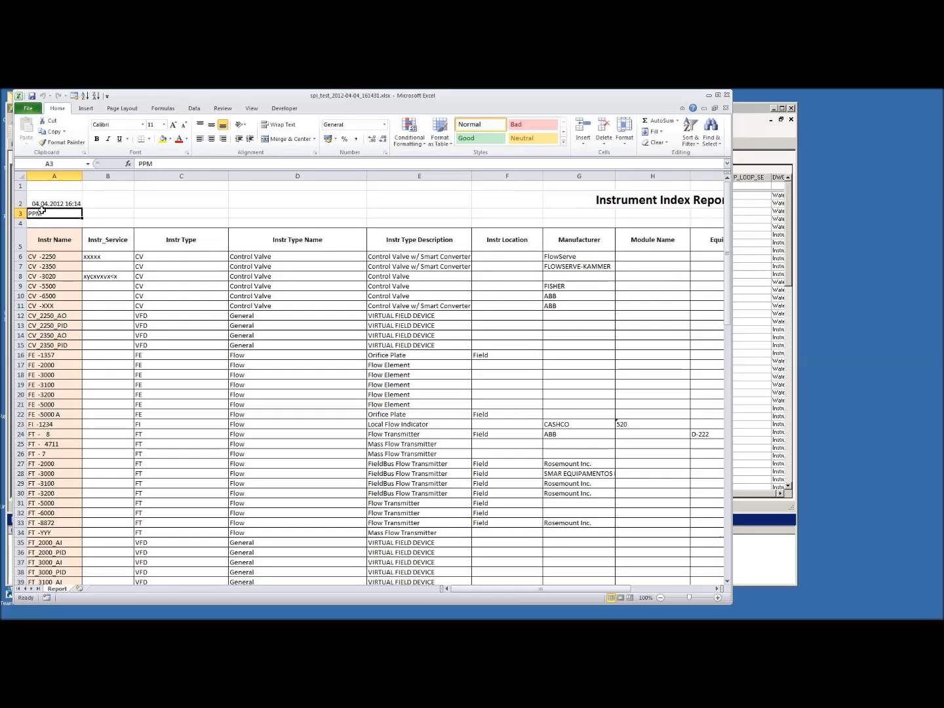
left_click(729, 96)
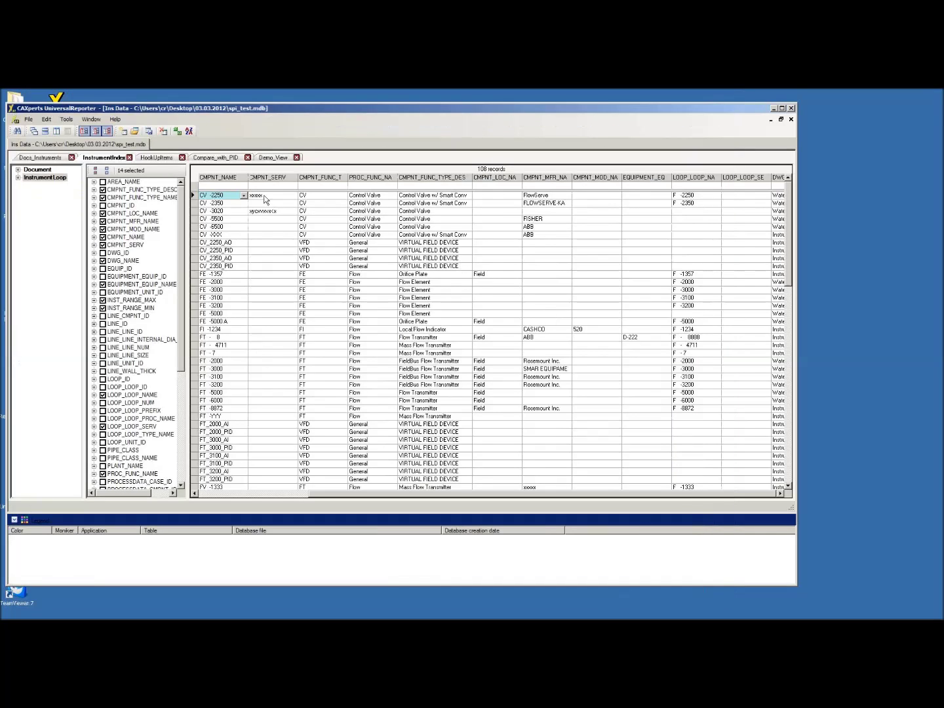
Open the InstrumentIndex.xlsx report template for editing and examine its placeholders across all columns
left_click(177, 131)
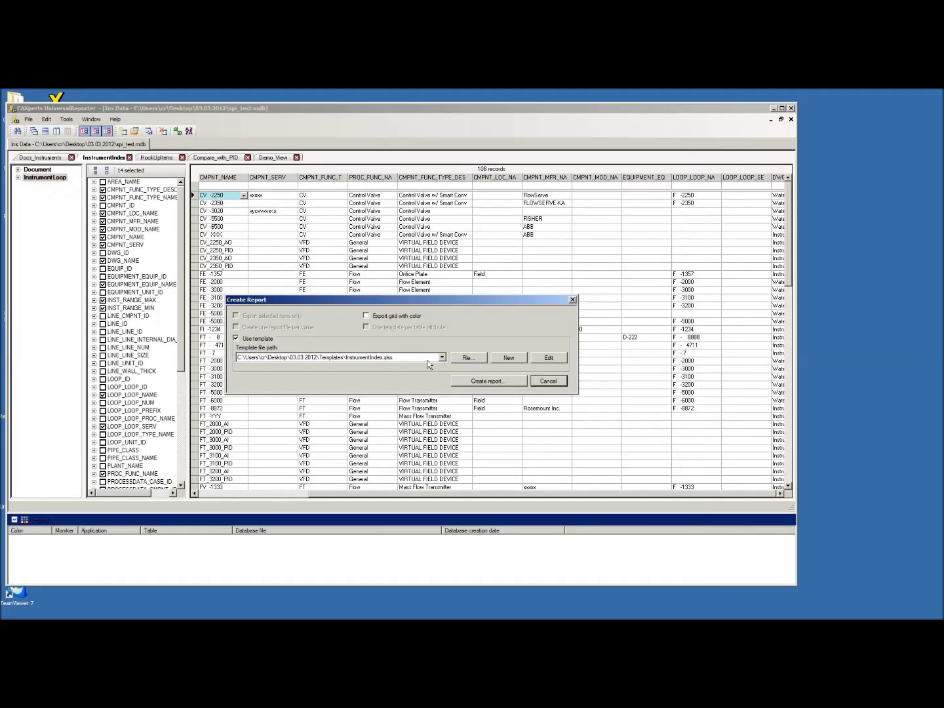
left_click(551, 357)
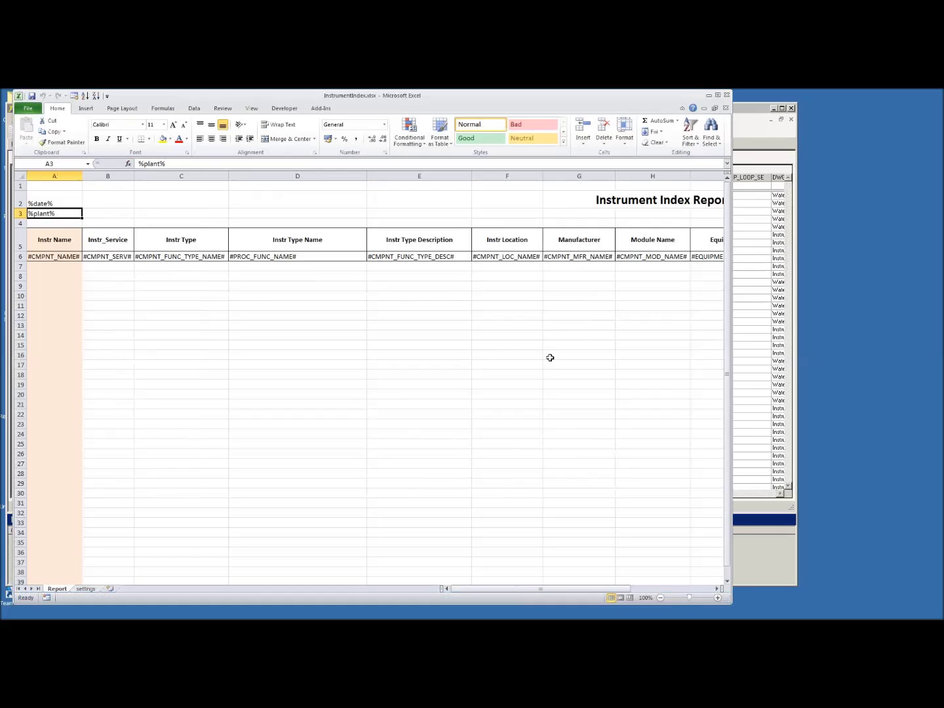
left_click_drag(593, 589, 676, 589)
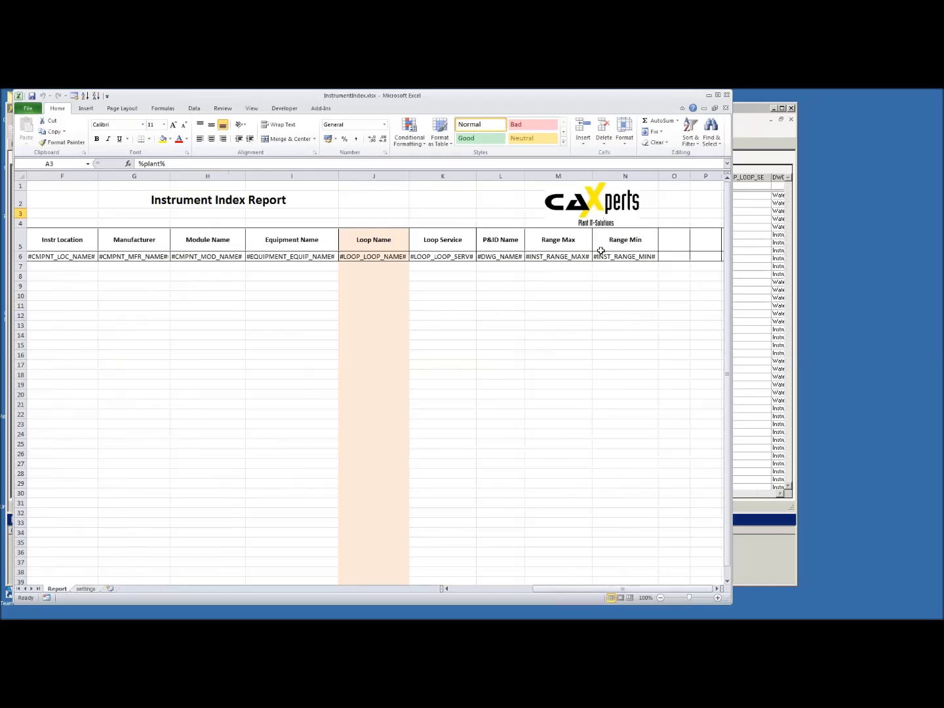
Close the InstrumentIndex.xlsx template workbook and cancel the report creation dialog
left_click_drag(578, 587, 488, 588)
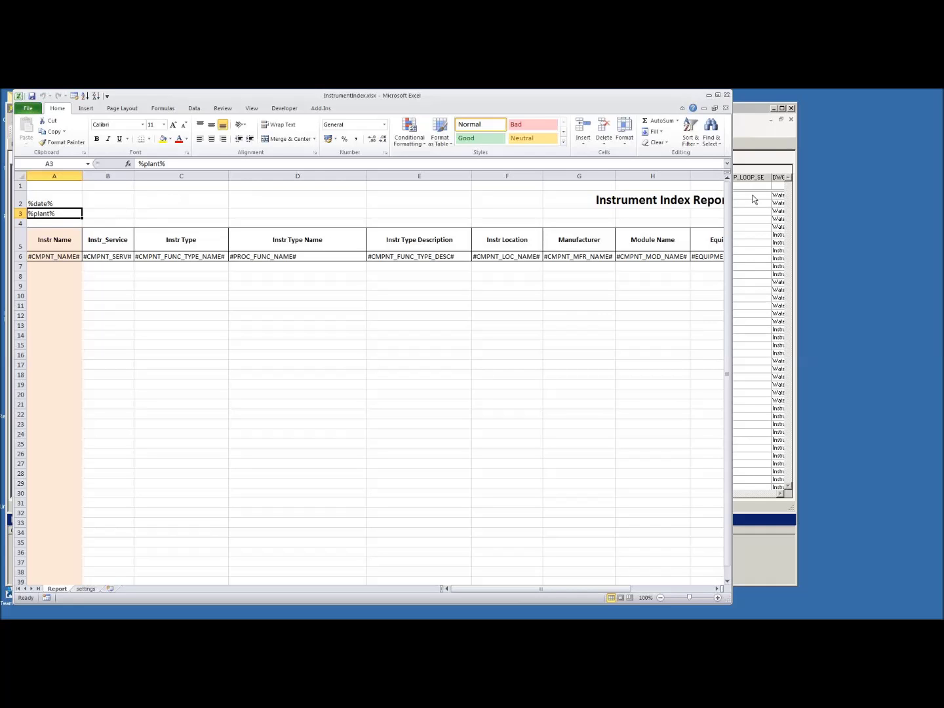
left_click(727, 96)
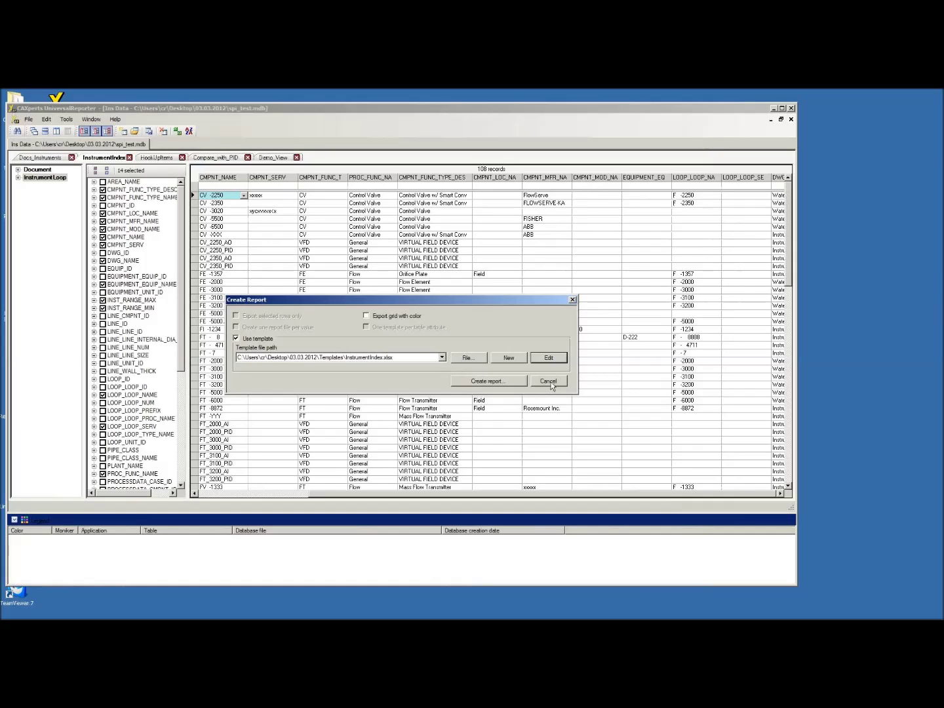
left_click(548, 381)
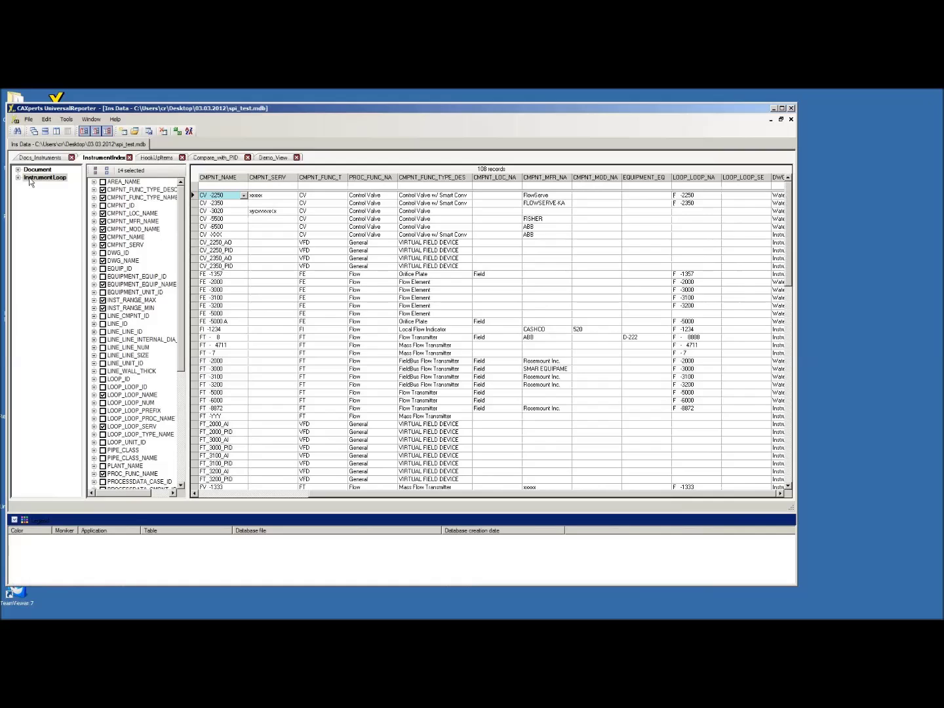
Show the Docs_Instruments view and filter its DocumentType column by CalculationSheet
left_click(41, 158)
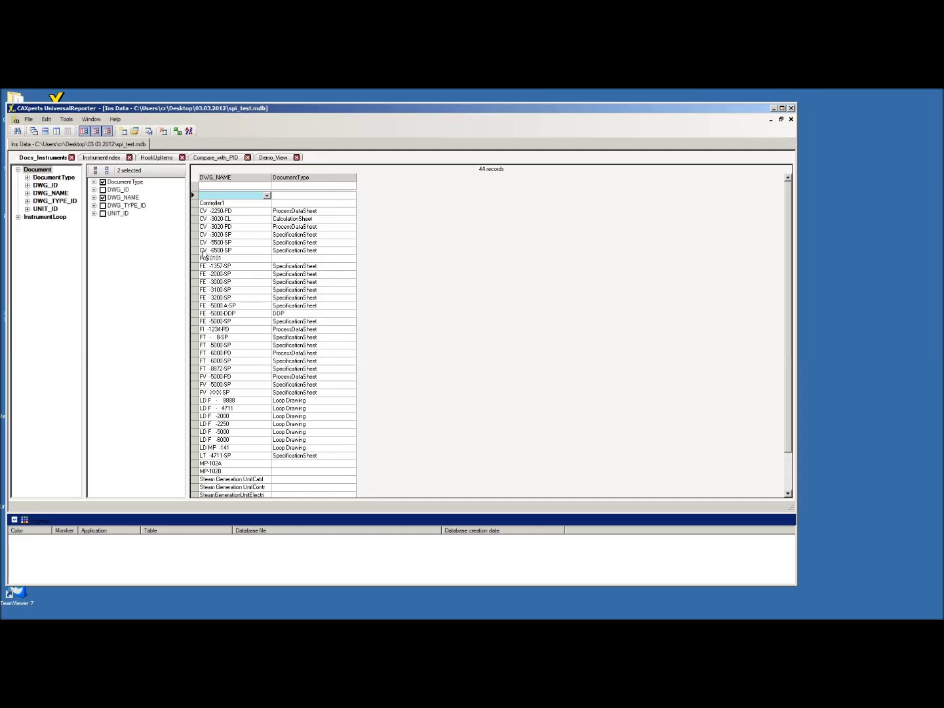
left_click(350, 187)
left_click(309, 218)
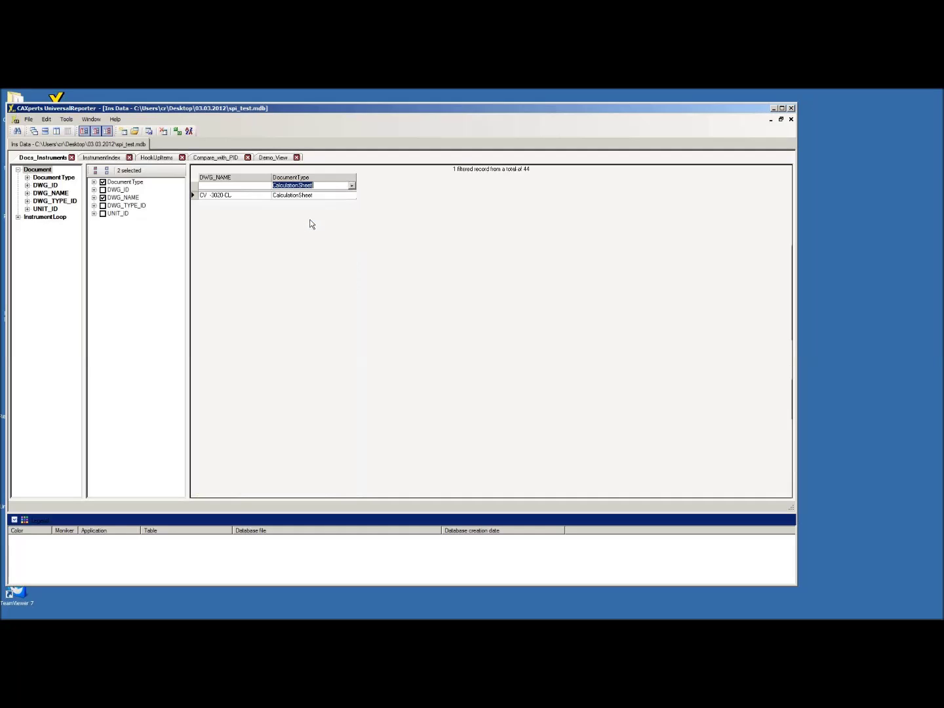
left_click(352, 186)
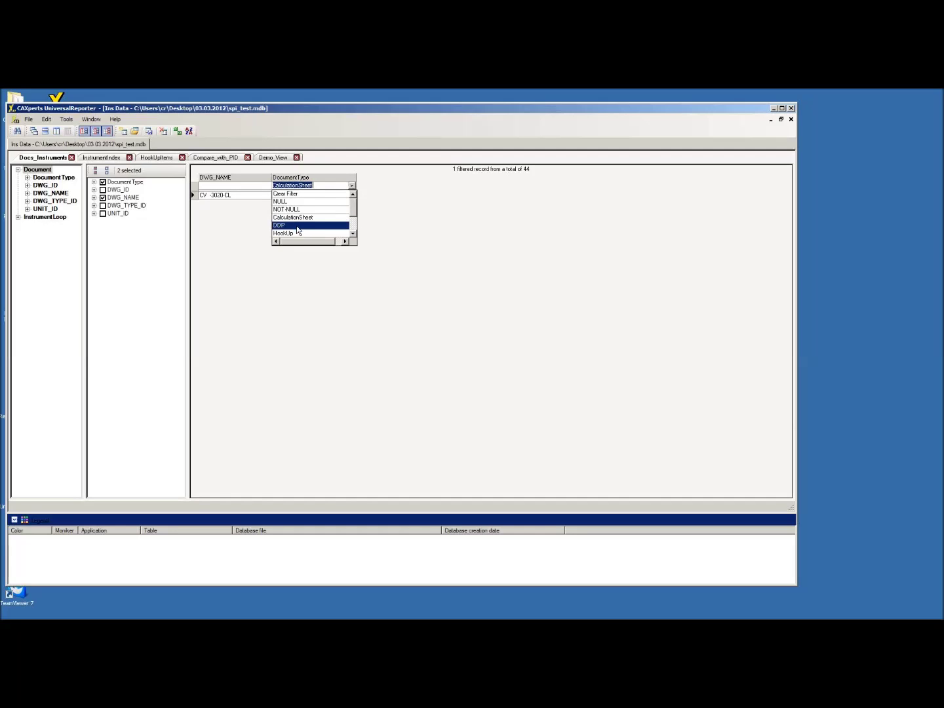
left_click(298, 220)
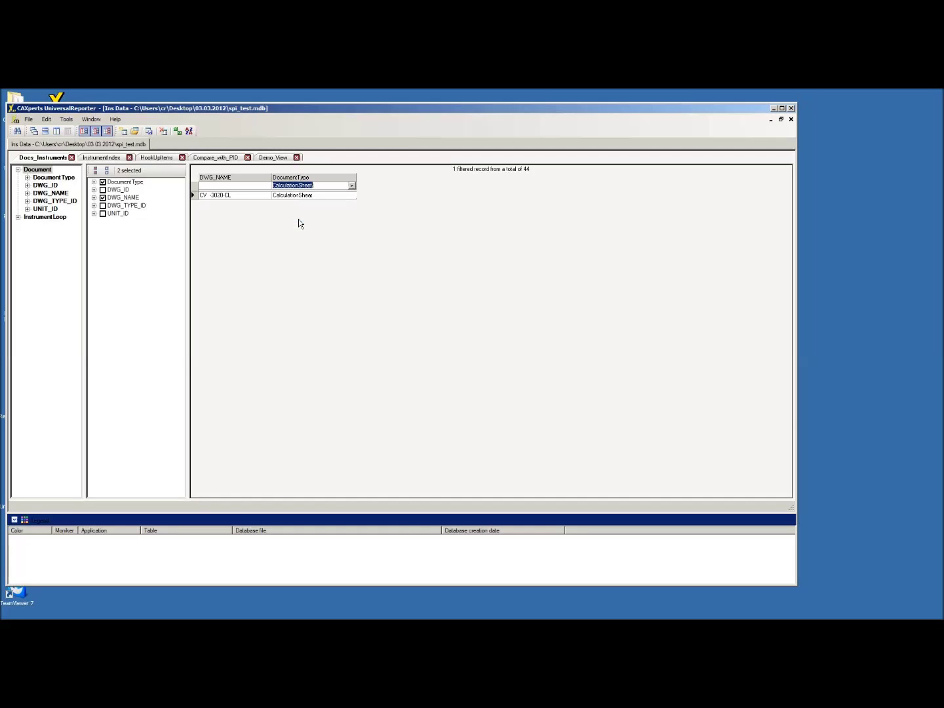
Change the DocumentType filter to ProcessDataSheet
left_click(351, 186)
scroll(328, 223, "down", 2)
left_click(334, 234)
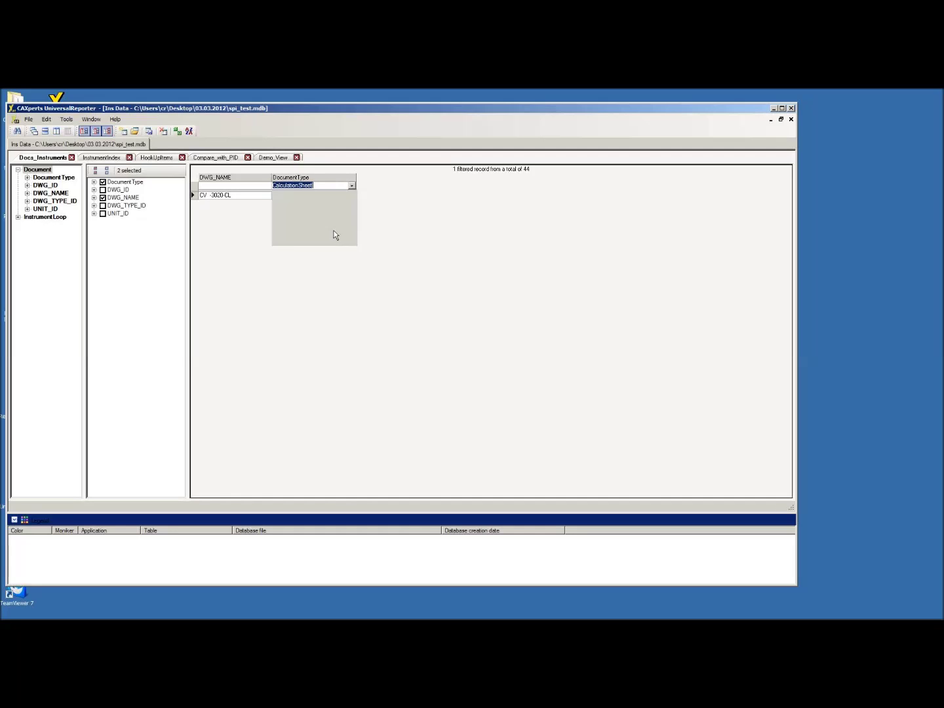
Filter the documents by the SpecificationSheet type, and clear the DocumentType column filter
left_click(351, 187)
scroll(355, 227, "down", 2)
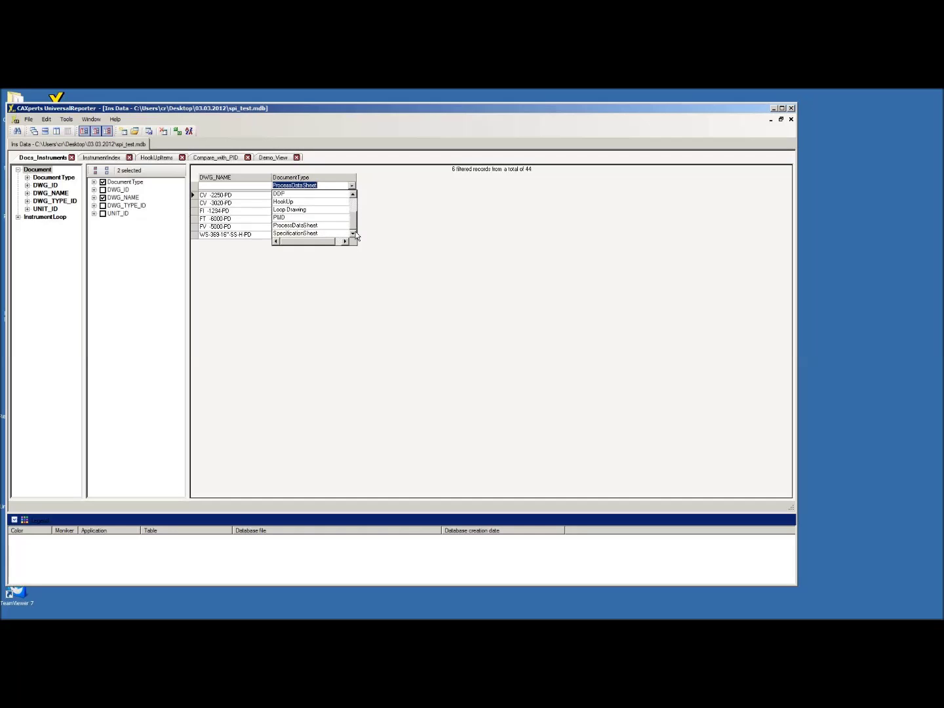
left_click(334, 234)
right_click(307, 228)
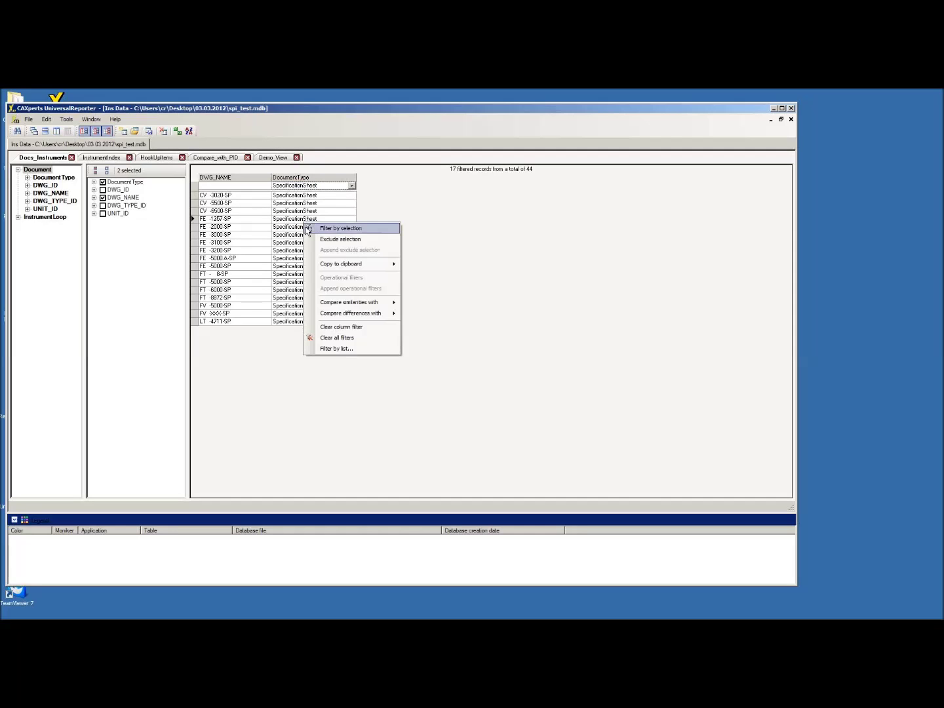
left_click(326, 328)
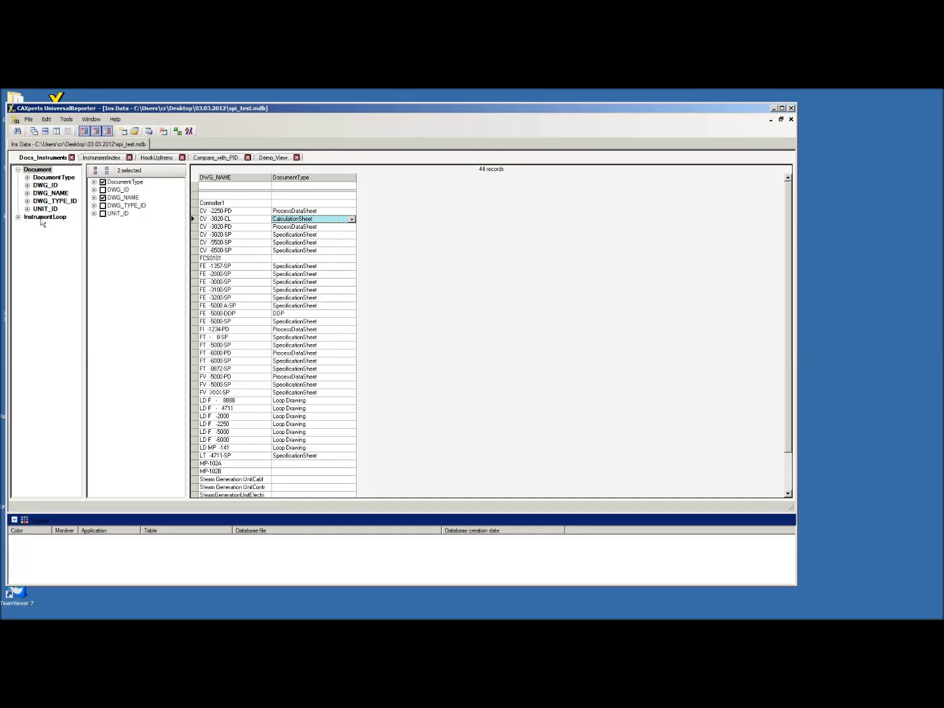
Join InstrumentLoop with Document through the SPECIFICATION_Docs link, matching rows only, and widen the grid in the joined window to see all columns
left_click_drag(41, 220, 39, 174)
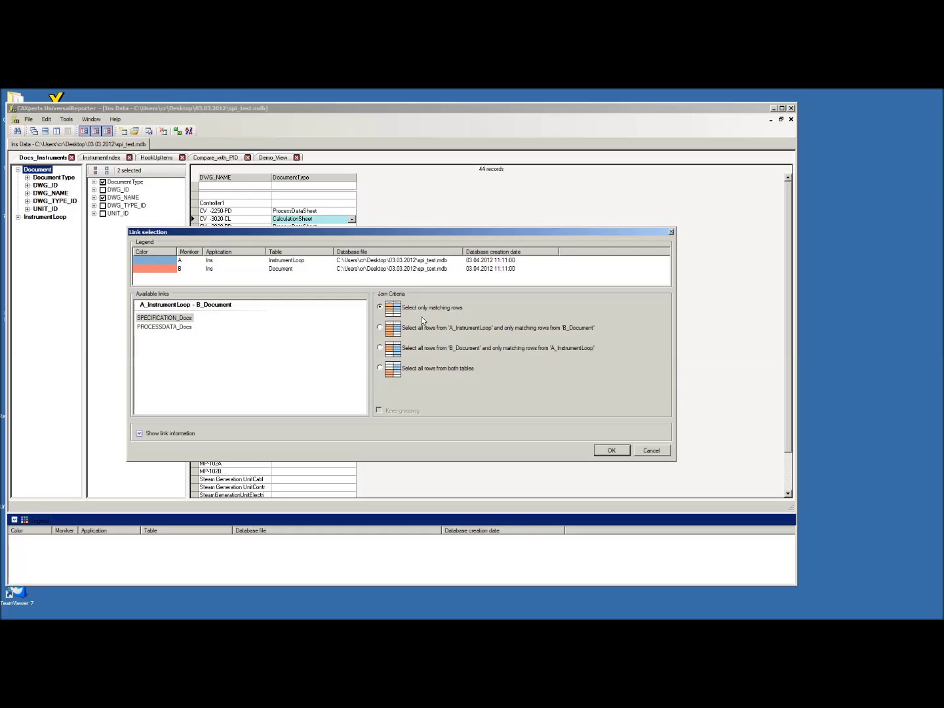
left_click(611, 452)
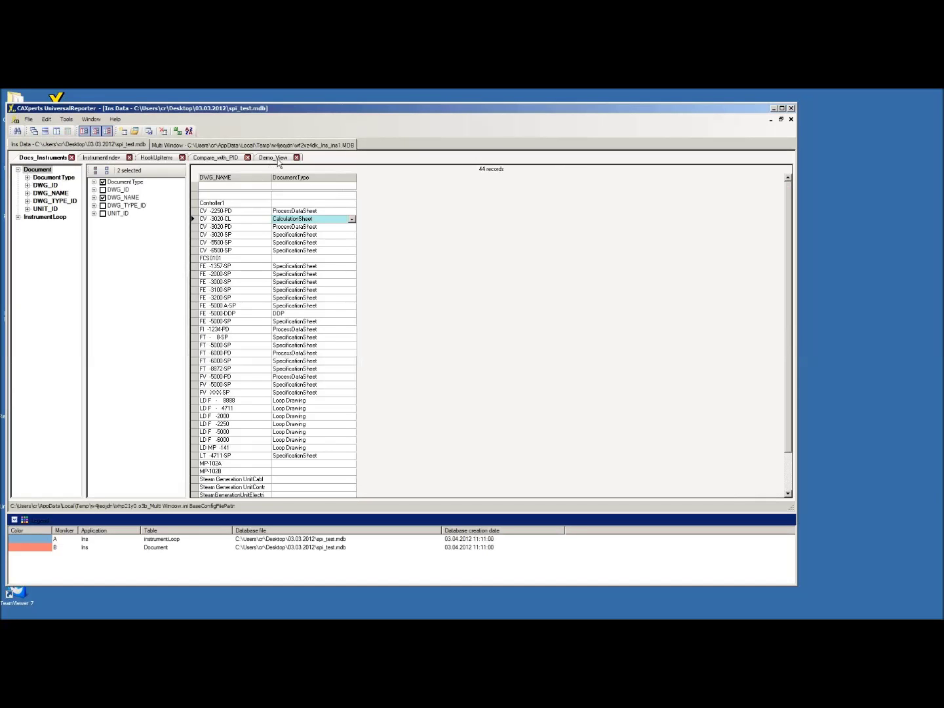
left_click(280, 145)
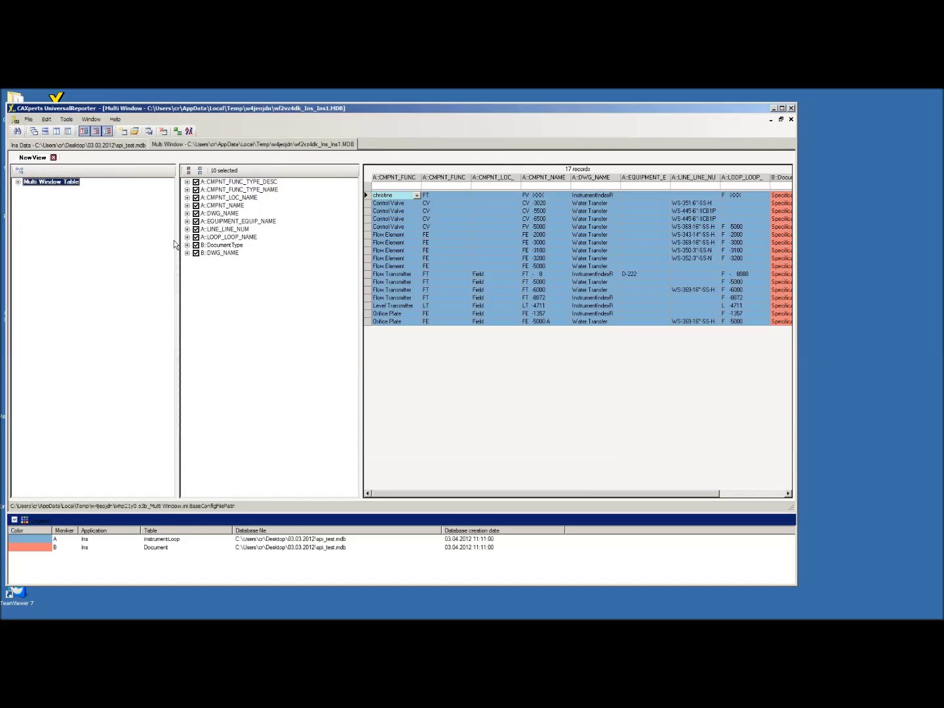
left_click_drag(177, 245, 103, 246)
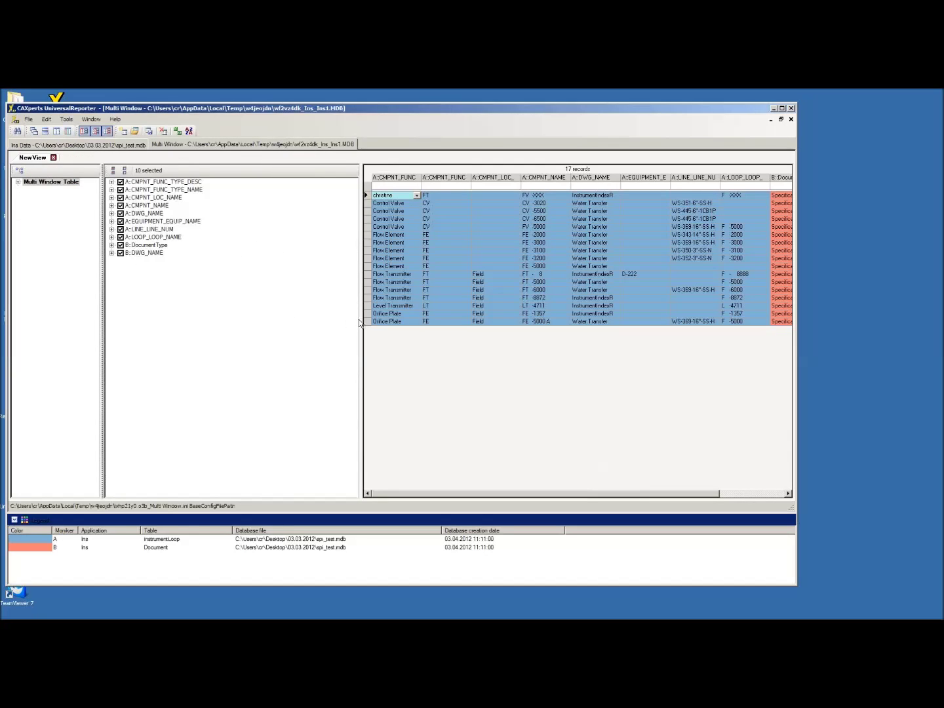
left_click_drag(360, 320, 190, 319)
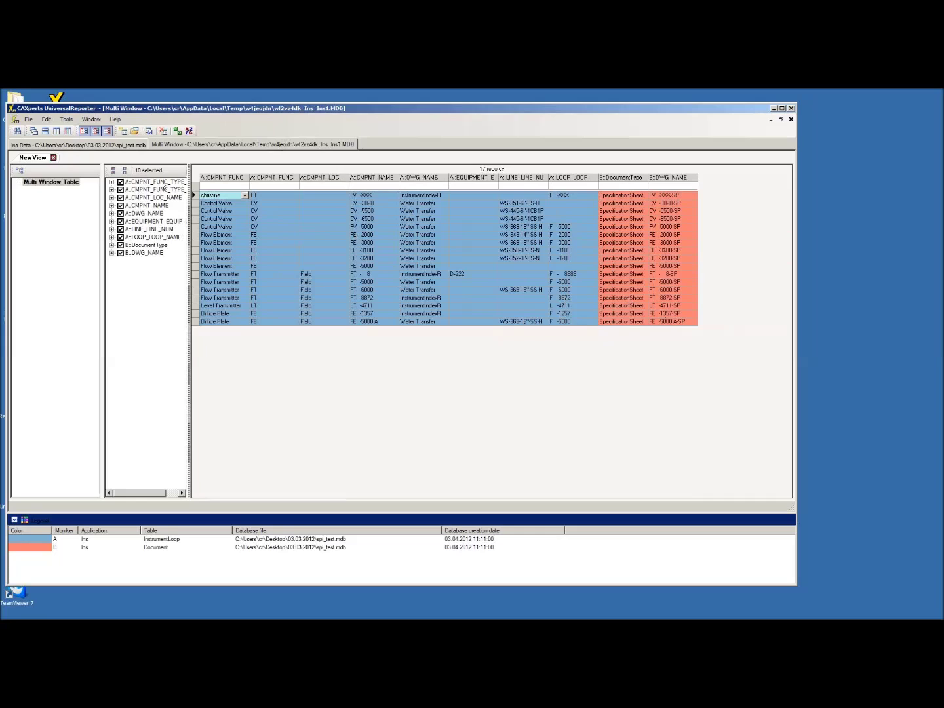
Load the saved view MW_instr_pid_spi.Cvf from the 03.03.2012 folder into the joined window, accepting the removal of missing attributes
left_click(136, 133)
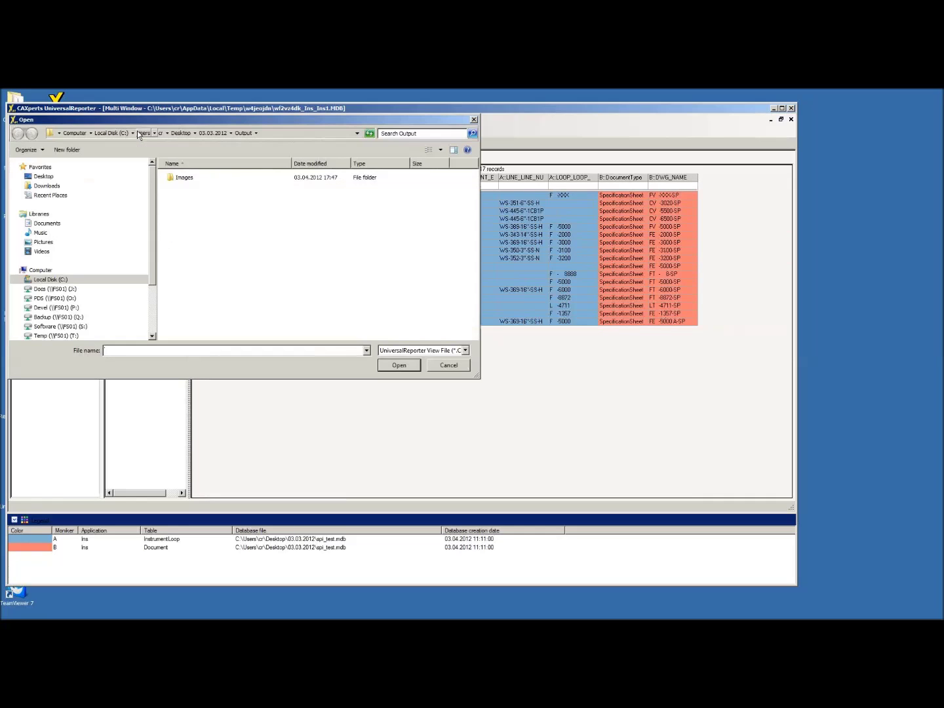
left_click(450, 367)
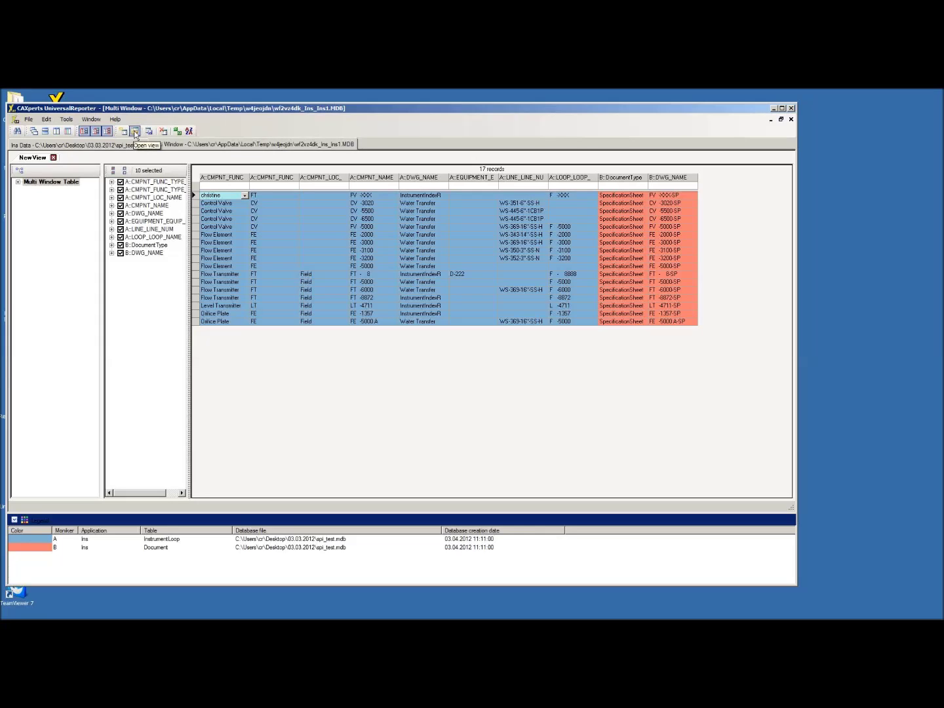
left_click(135, 132)
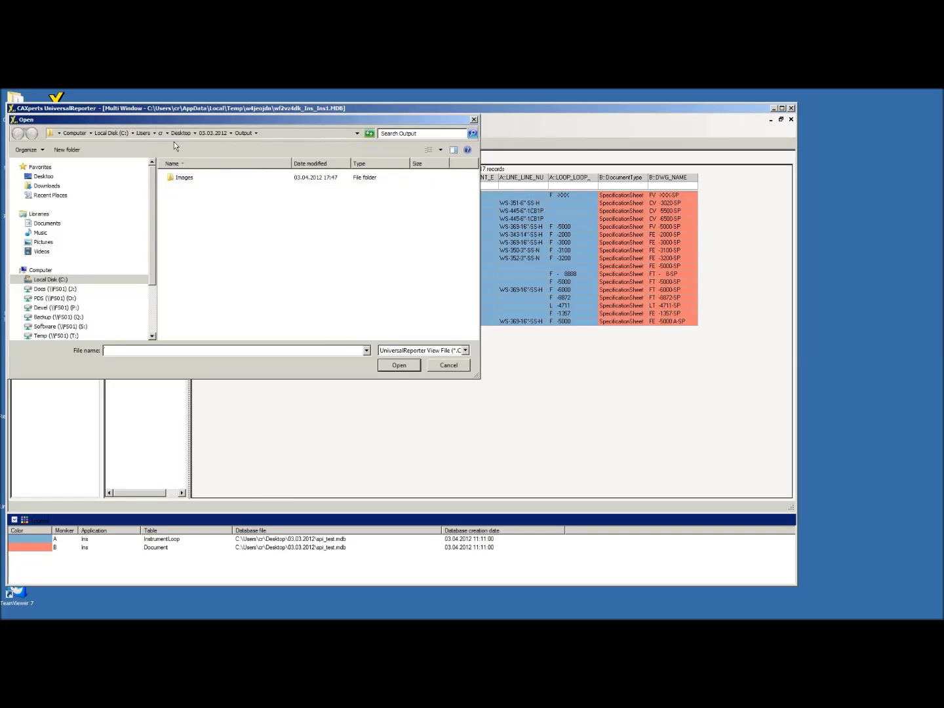
left_click(204, 133)
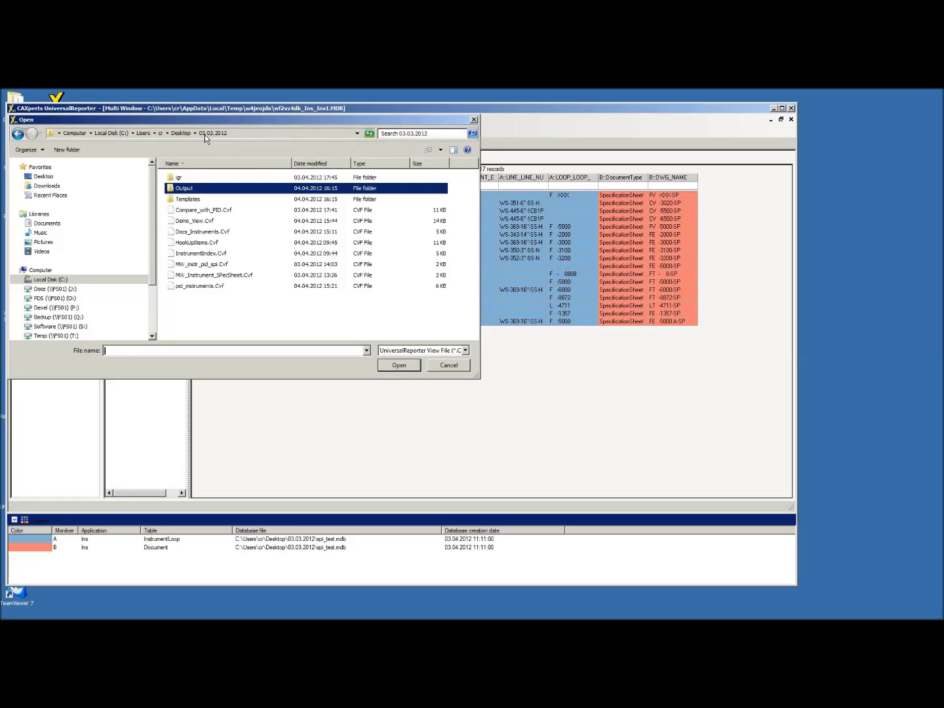
left_click(191, 264)
left_click(399, 366)
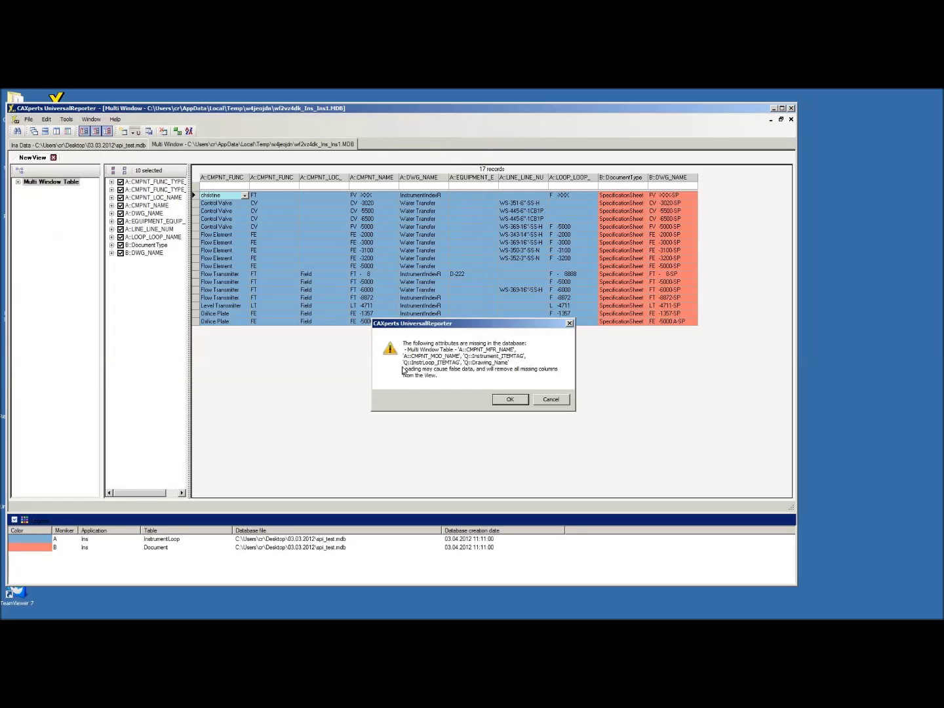
left_click(511, 399)
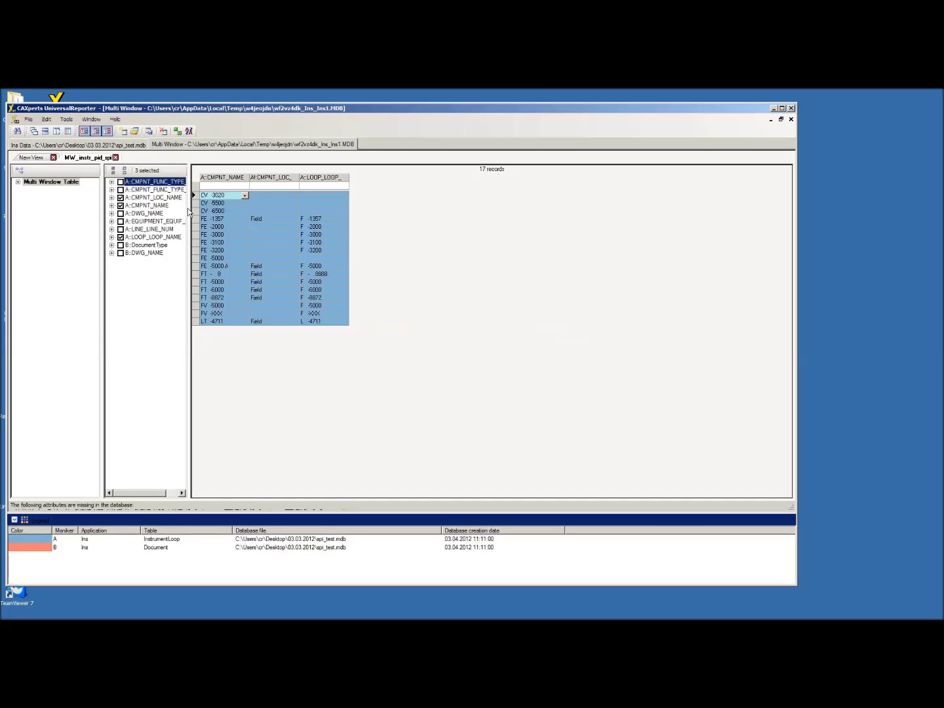
Close the specification join's multi window without saving either of its views
right_click(174, 144)
left_click(194, 150)
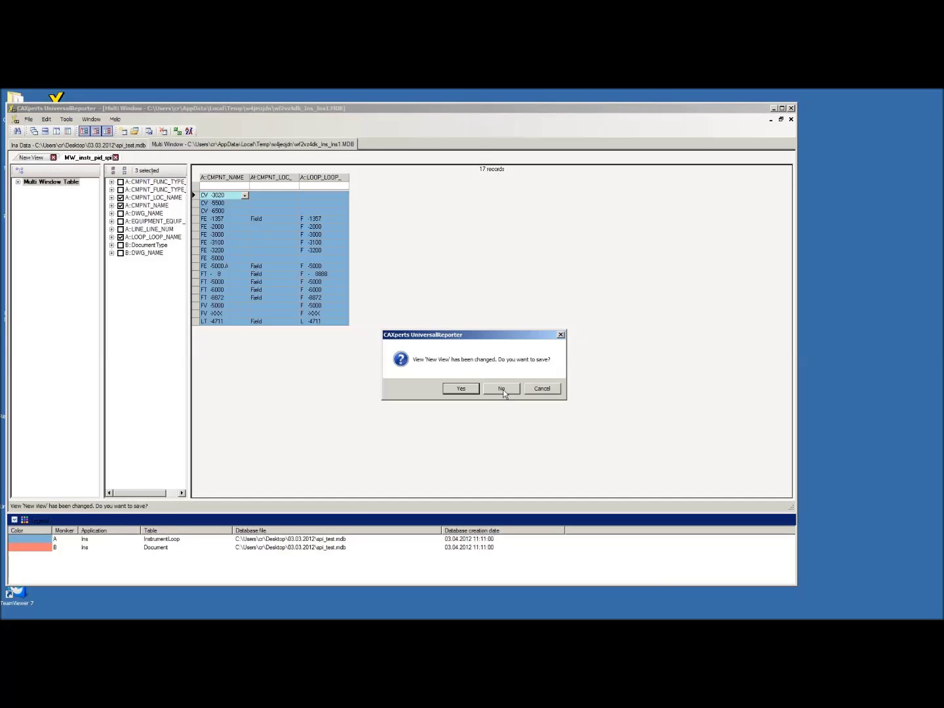
left_click(502, 391)
left_click(510, 390)
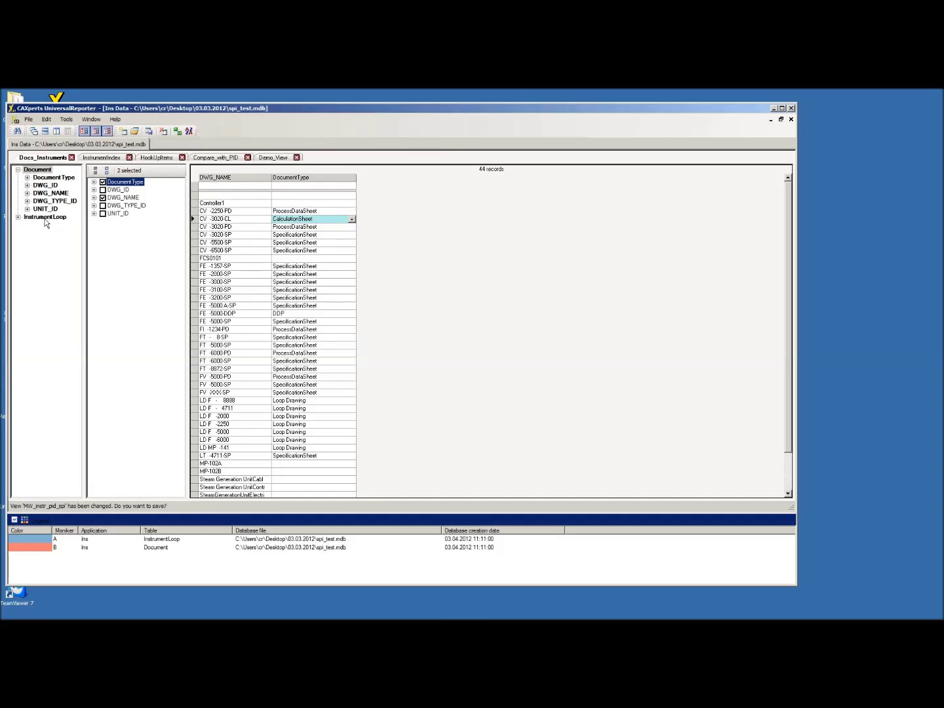
Join InstrumentLoop with Document through the PROCESSDATA_Docs link, matching rows only, and widen the resulting grid to see all columns
left_click_drag(39, 220, 44, 172)
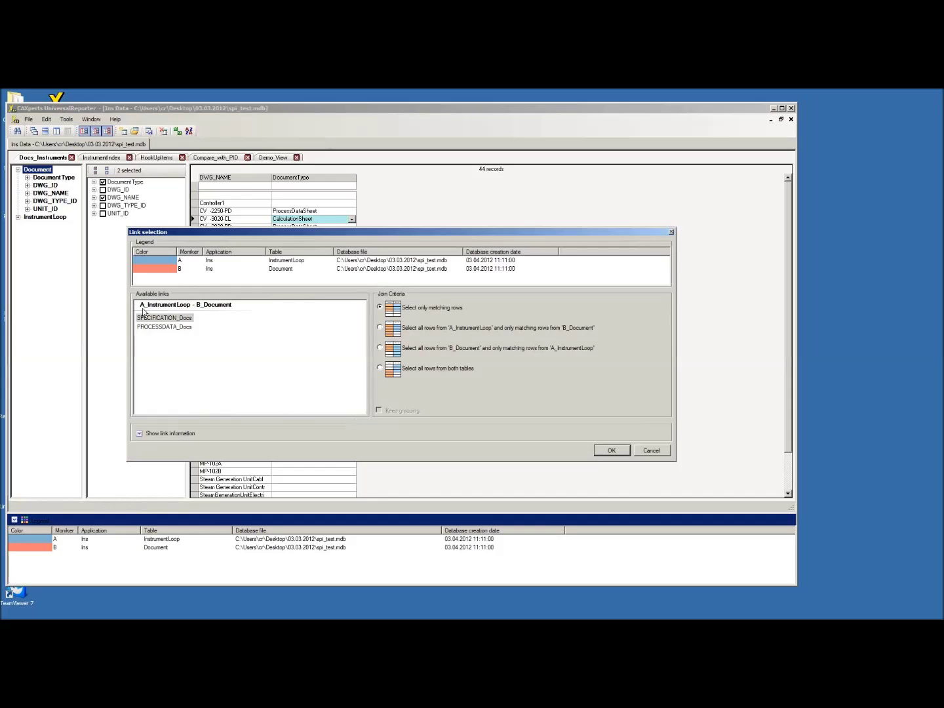
left_click(148, 327)
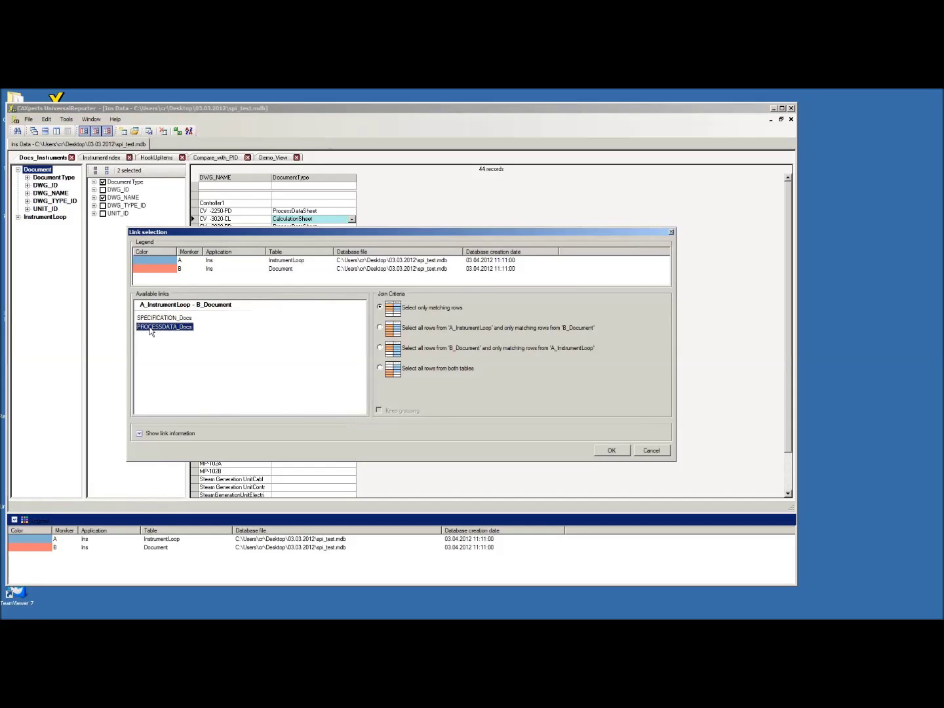
left_click(611, 452)
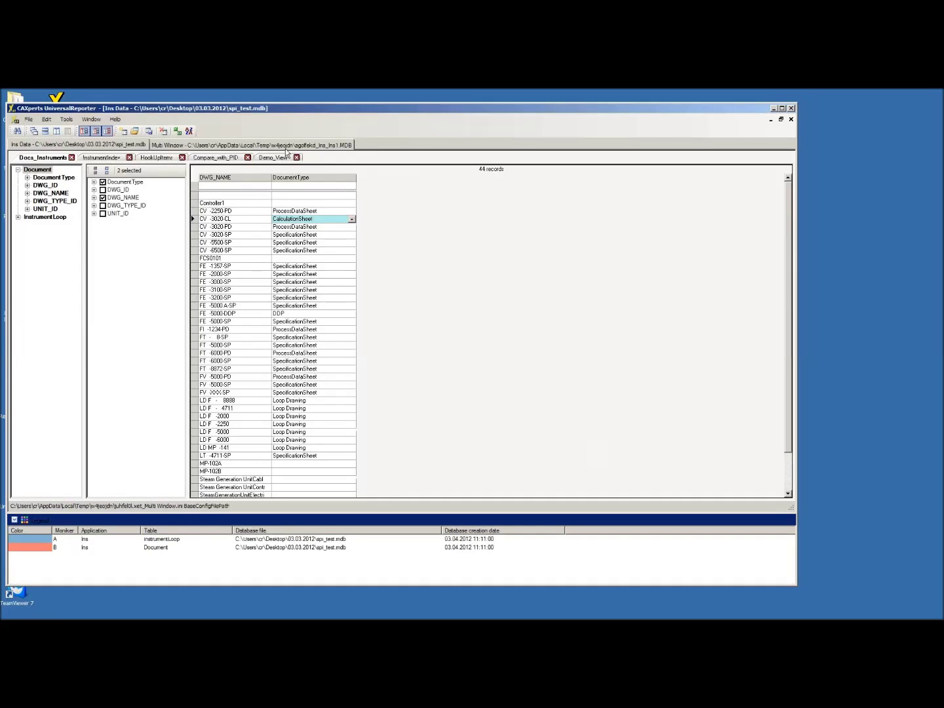
left_click(285, 146)
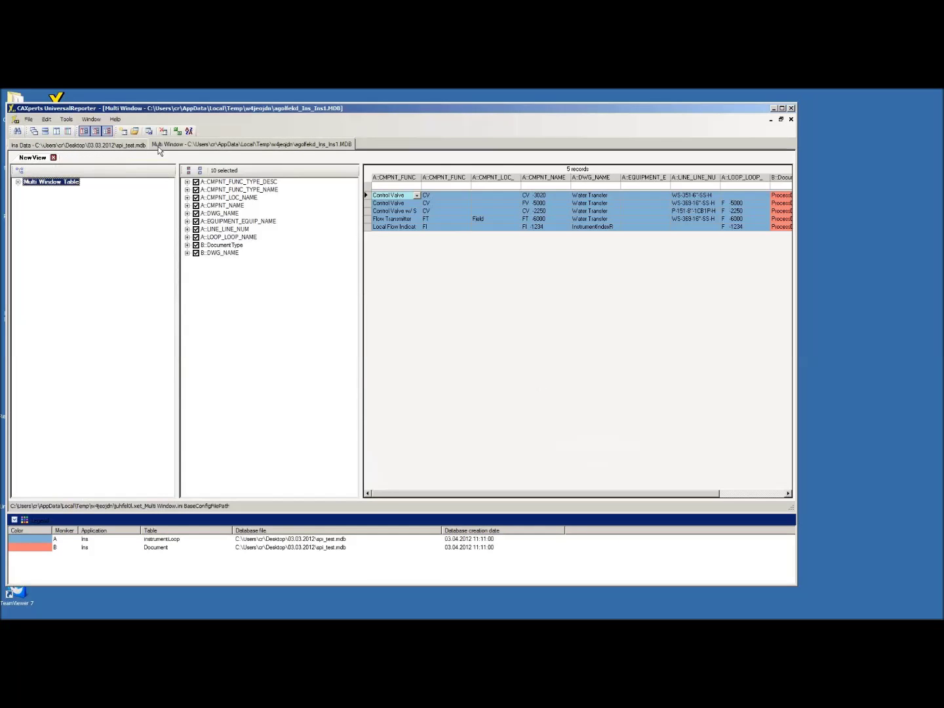
left_click_drag(177, 207, 109, 209)
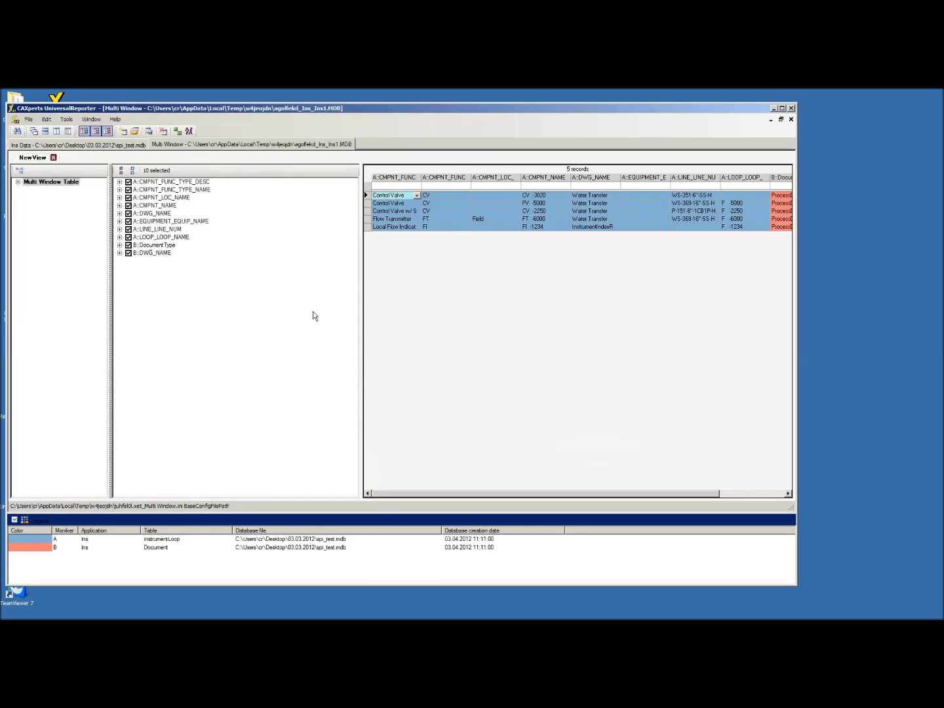
left_click_drag(361, 325, 198, 325)
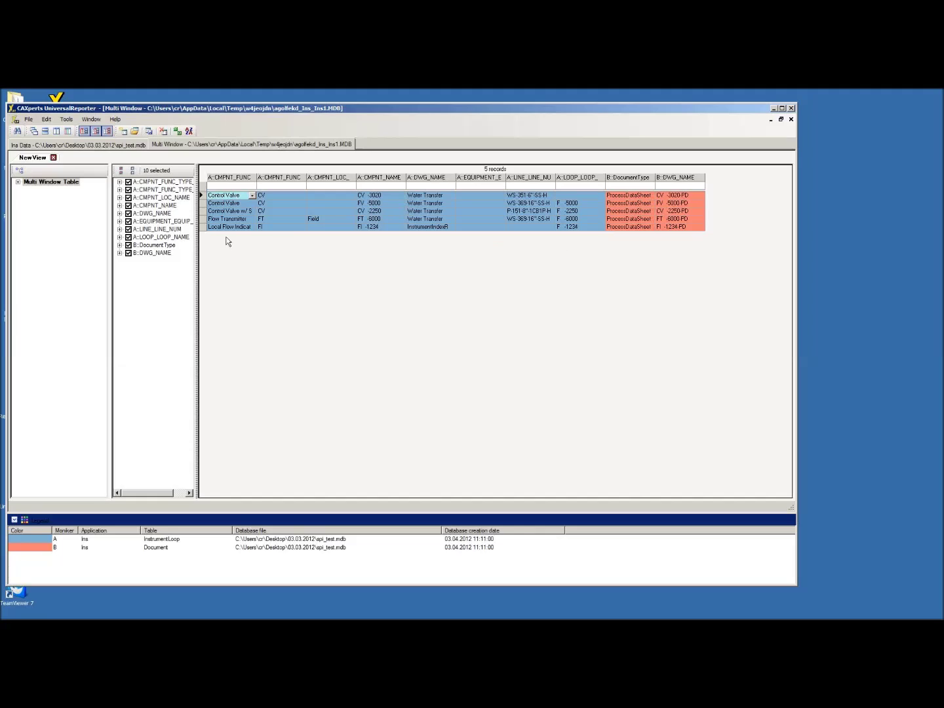
Close the process data join's multi window without saving its new view
right_click(263, 146)
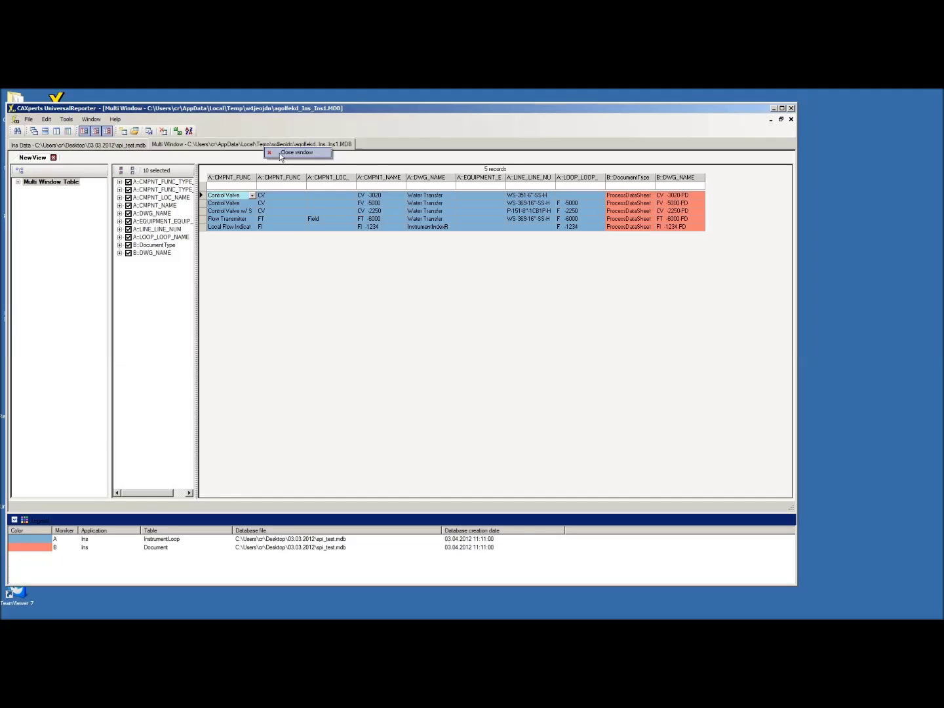
left_click(289, 152)
left_click(503, 390)
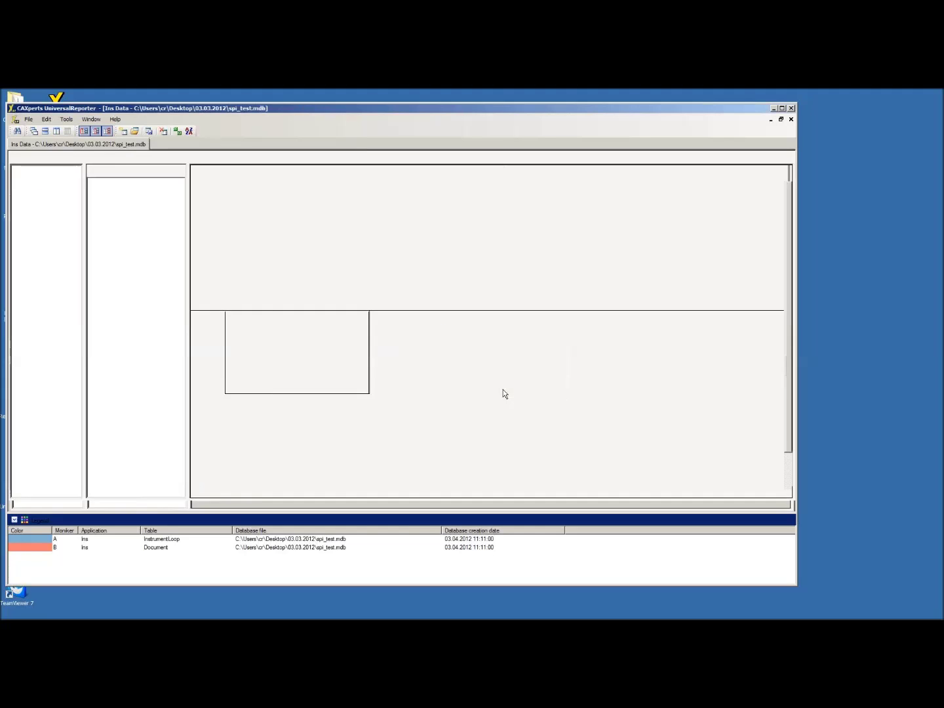
Show the HookUpItems view and clear the filter on its HU_NAME column
left_click(168, 160)
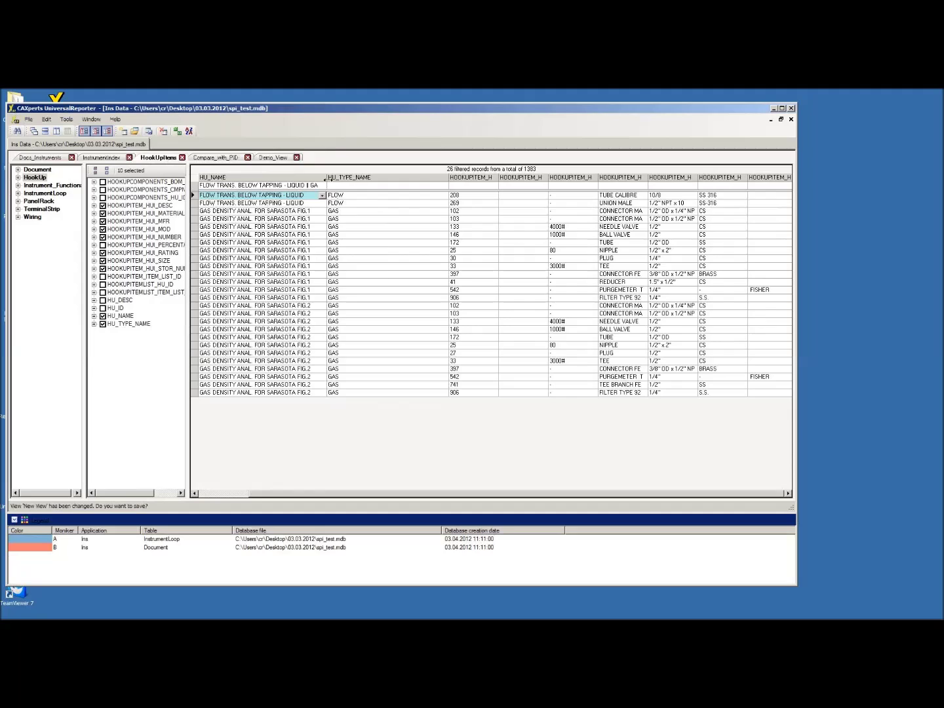
right_click(263, 197)
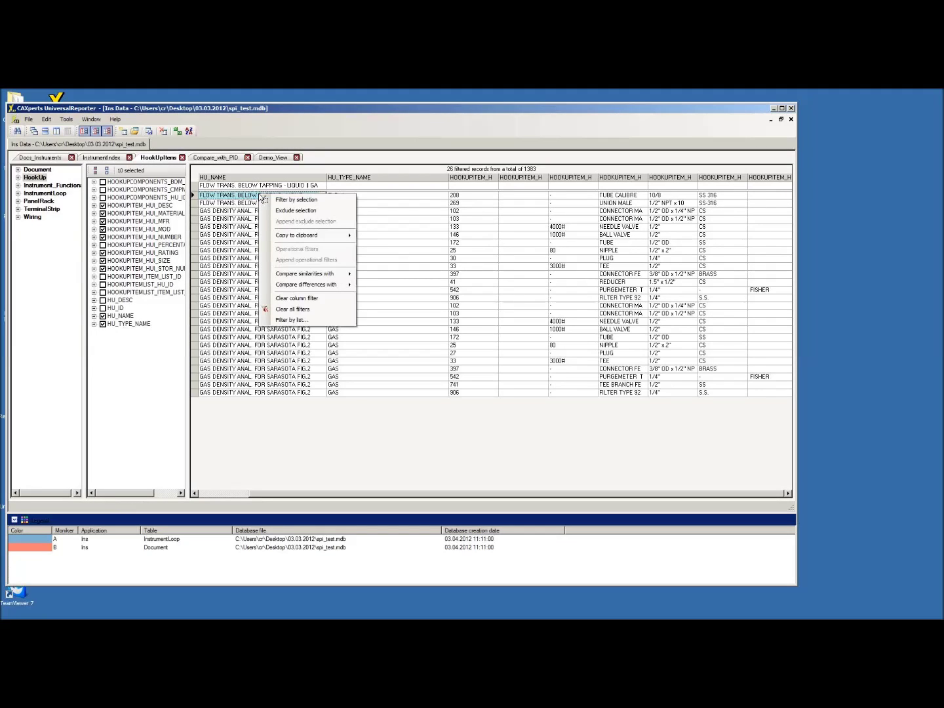
left_click(310, 298)
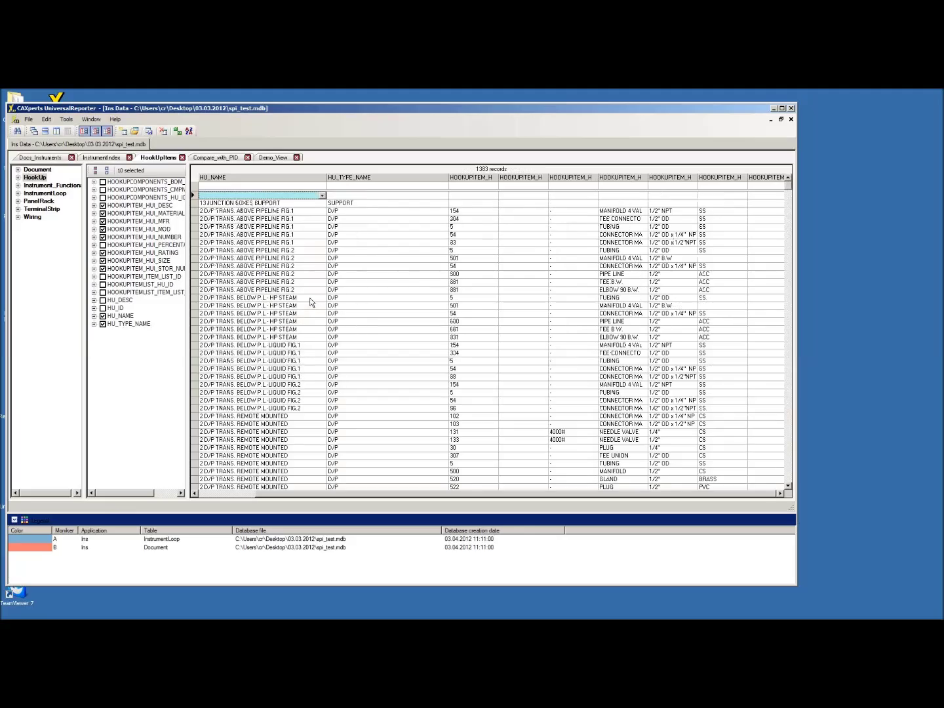
Look through the HookUpItems records and filter HU_NAME to 2 D/P TRANS. ABOVE PIPELINE FIG.1
left_click_drag(789, 186, 791, 339)
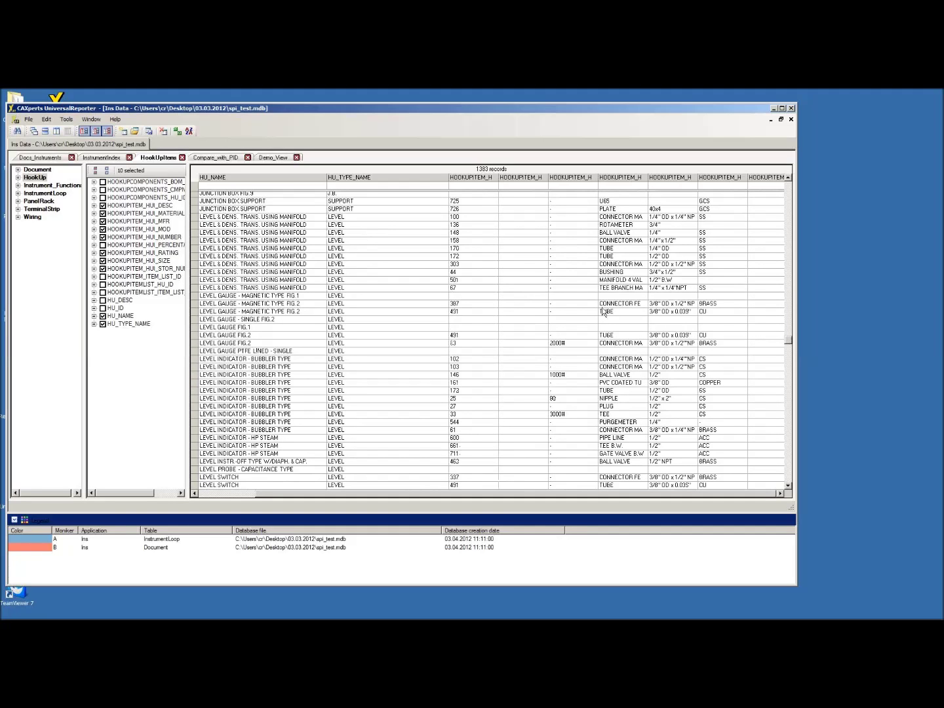
left_click_drag(787, 340, 788, 186)
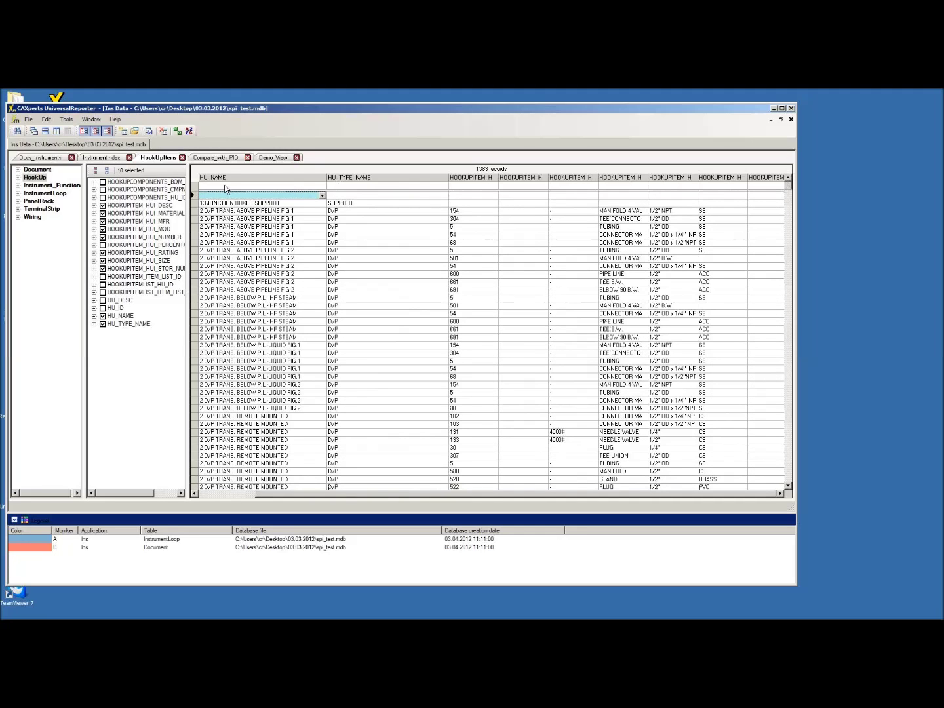
left_click(322, 195)
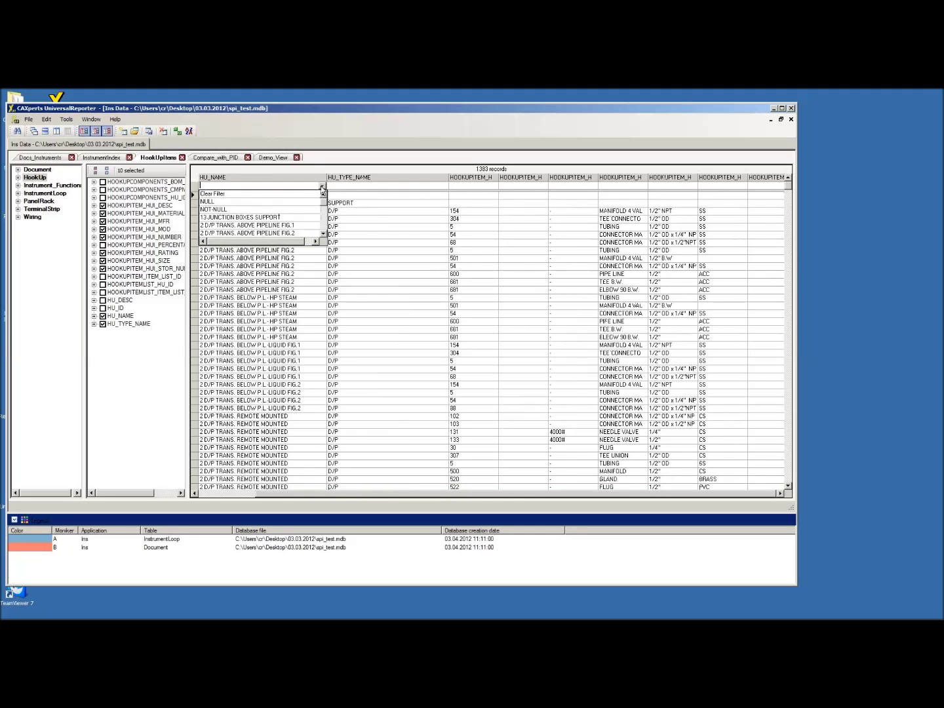
left_click(282, 227)
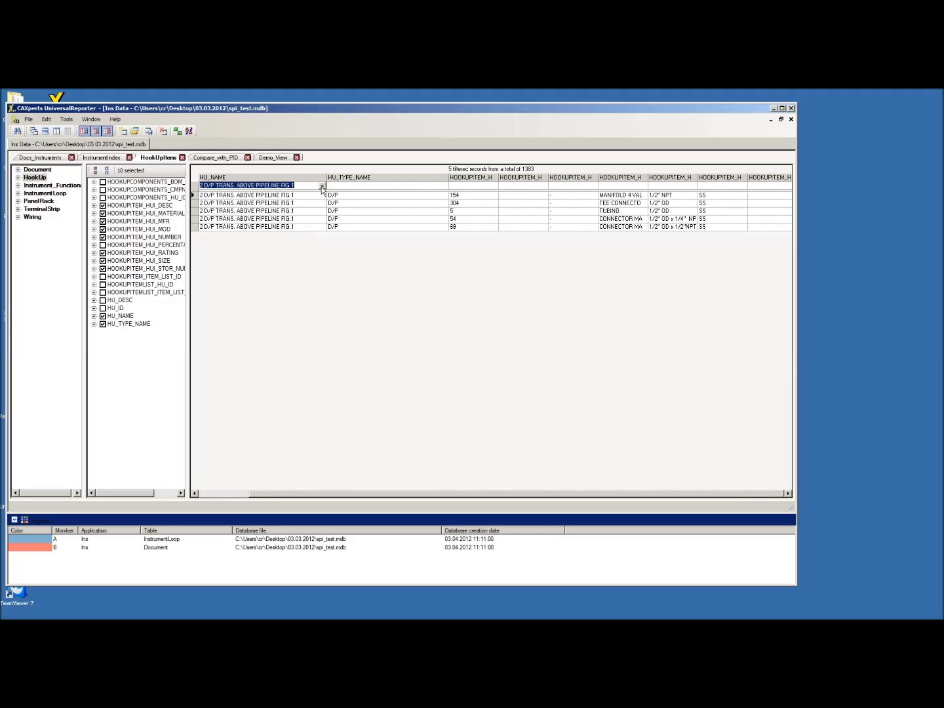
Change the HU_NAME filter to 2 D/P TRANS. ABOVE PIPELINE FIG.2
left_click(322, 185)
left_click(322, 233)
left_click(322, 233)
left_click(322, 232)
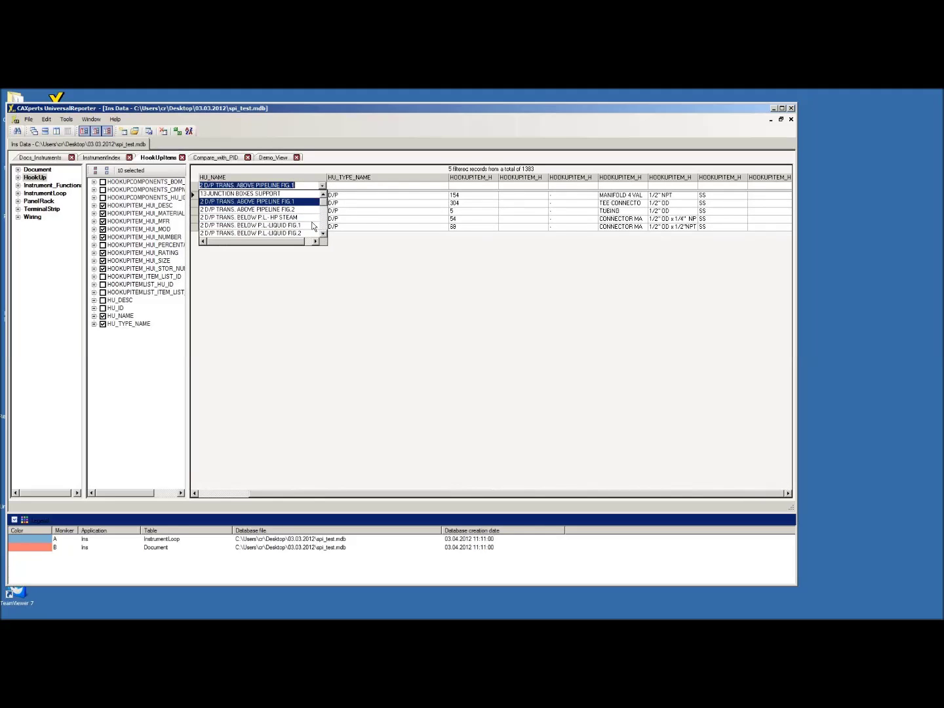
left_click(298, 211)
Change the HU_NAME filter to 2 D/P TRANS. BELOW P.L.-LIQUID FIG.2
left_click(322, 186)
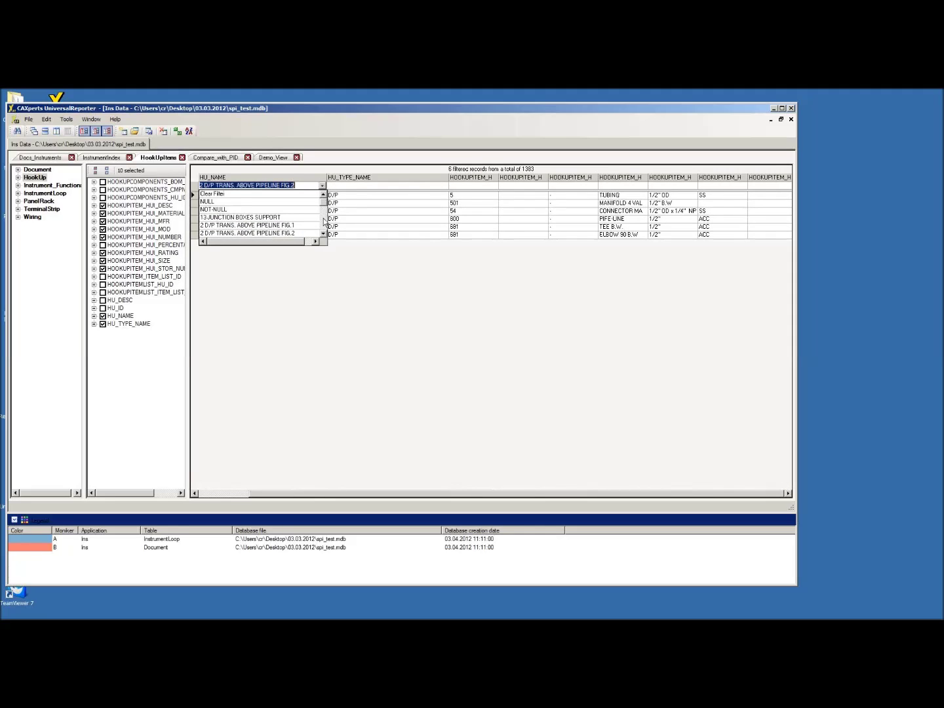
left_click(323, 233)
left_click(322, 233)
left_click(323, 234)
left_click(322, 233)
left_click(322, 233)
left_click(323, 233)
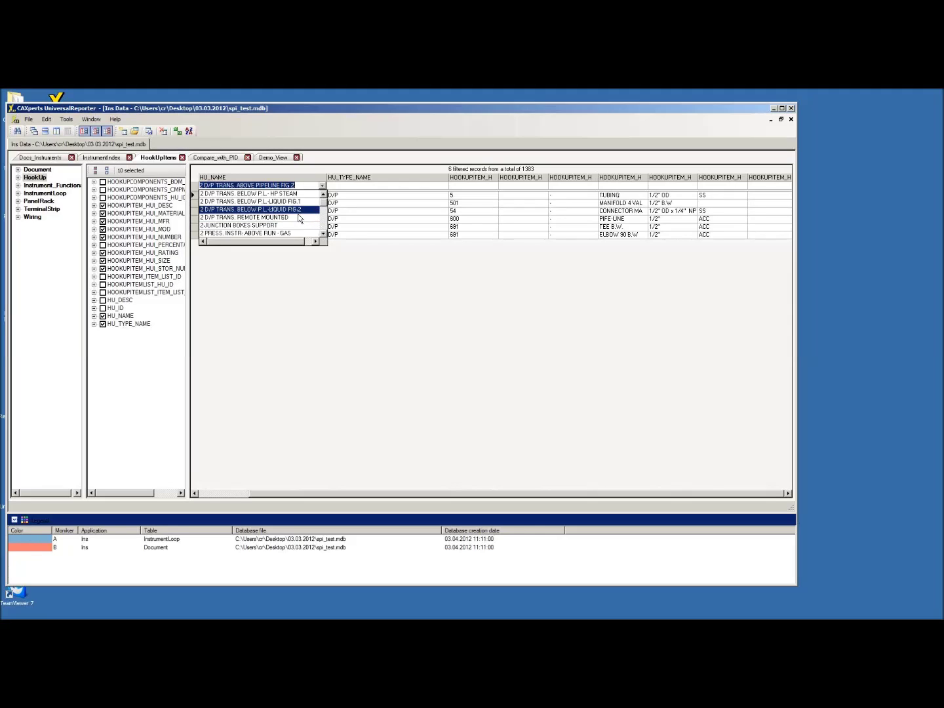
left_click(293, 210)
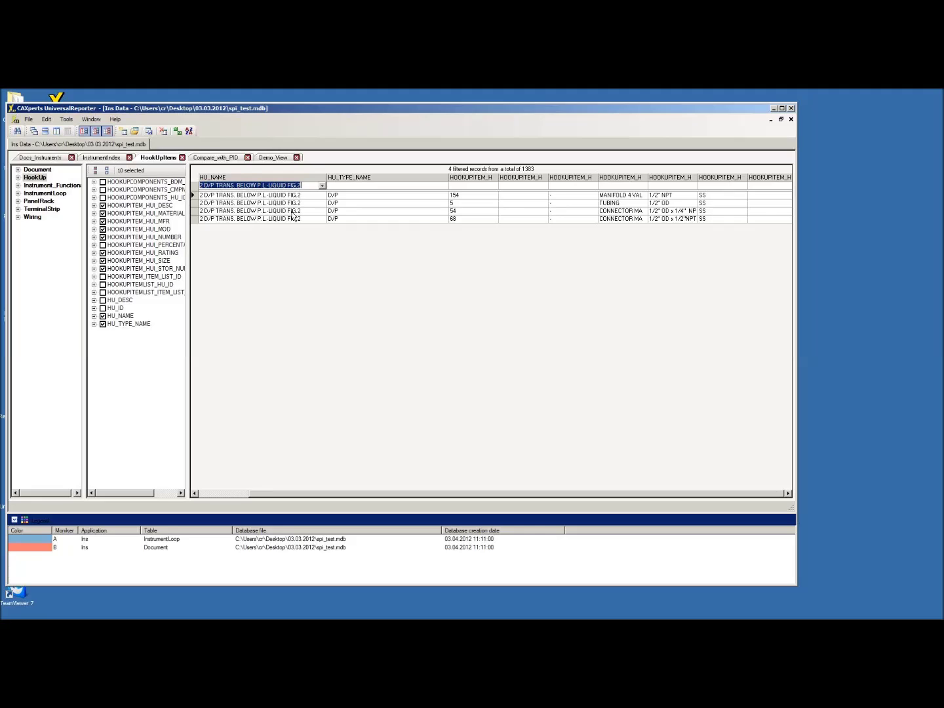
Export the filtered hook-up items to Excel without a template, save under the proposed name in the Output folder and show the report
left_click(177, 132)
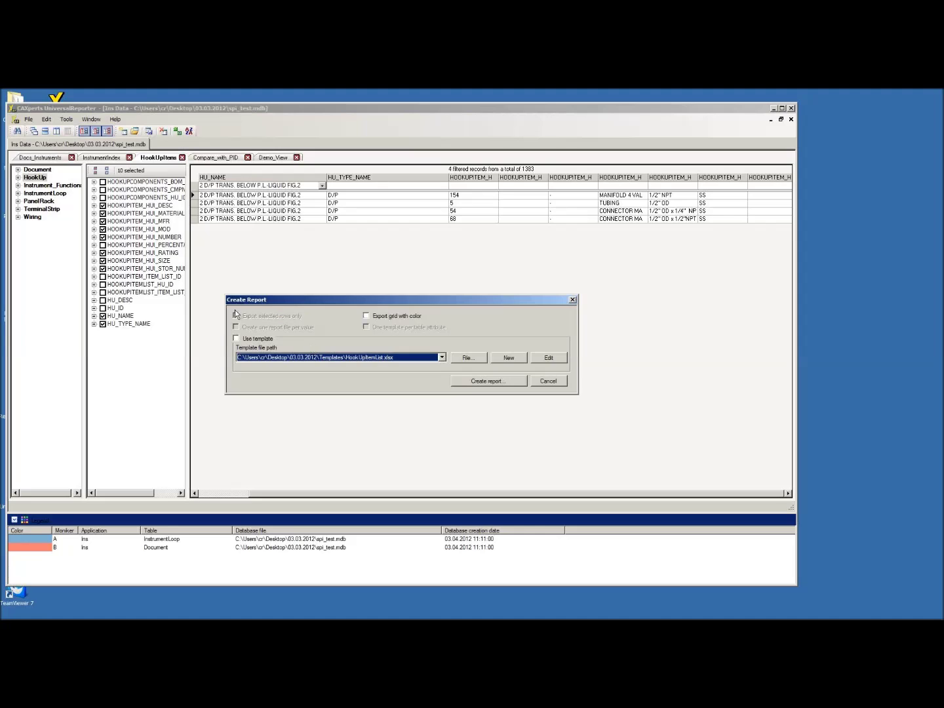
left_click(466, 380)
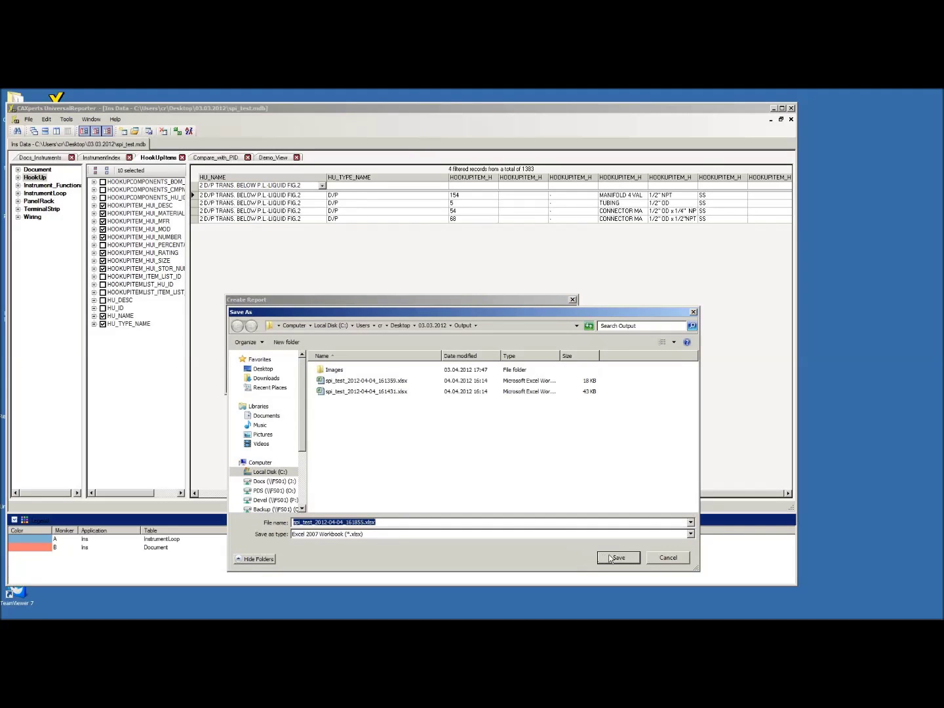
left_click(611, 559)
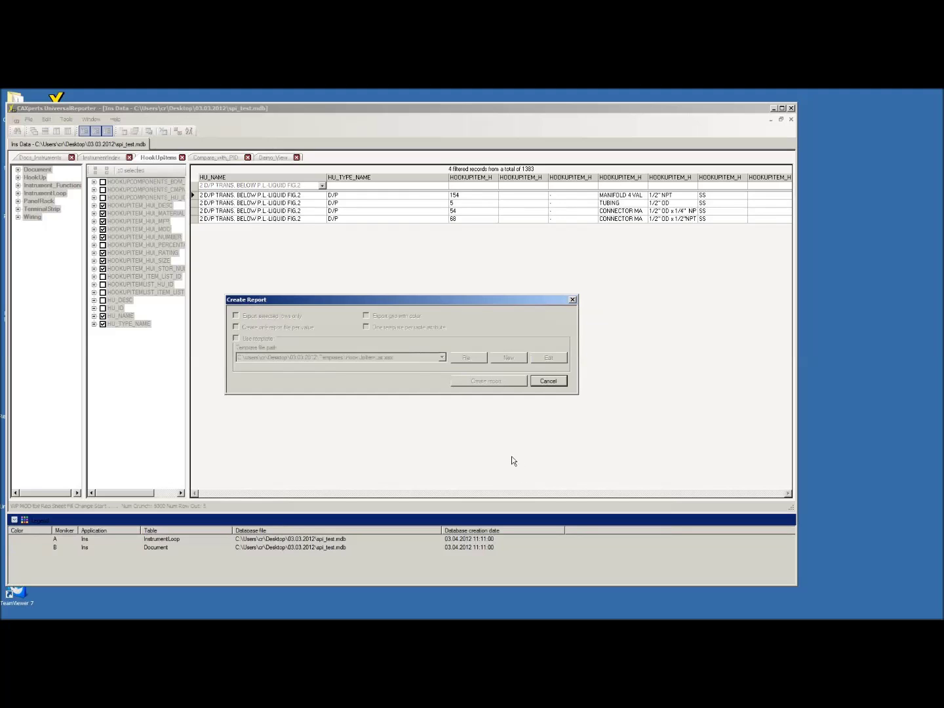
left_click(469, 392)
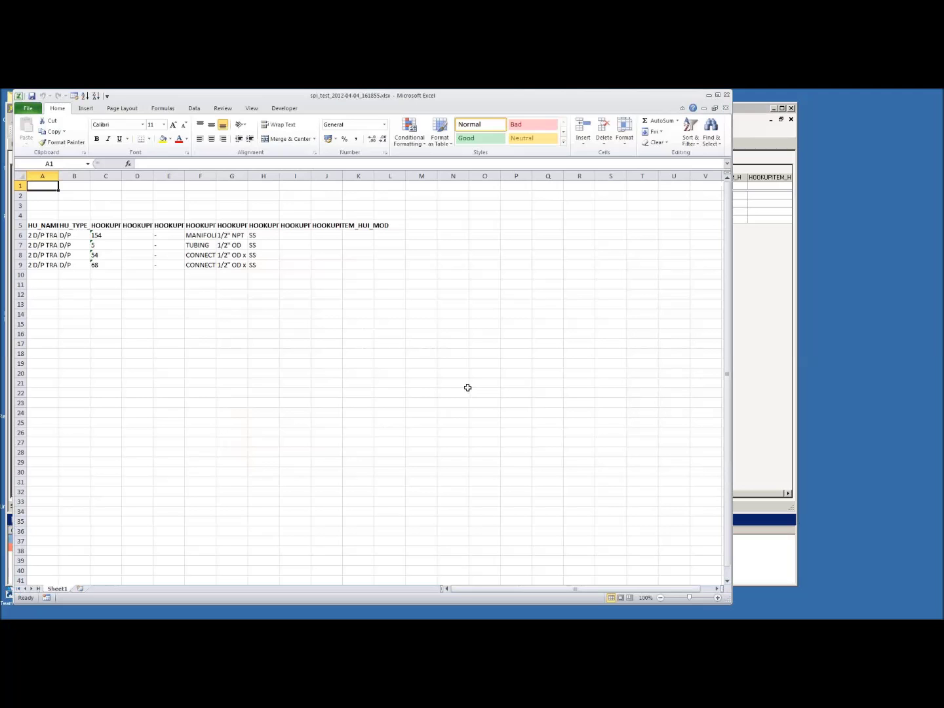
Fit all columns of the exported sheet to their contents to read the hook-up data, and close the workbook
left_click_drag(52, 208, 51, 215)
left_click(21, 176)
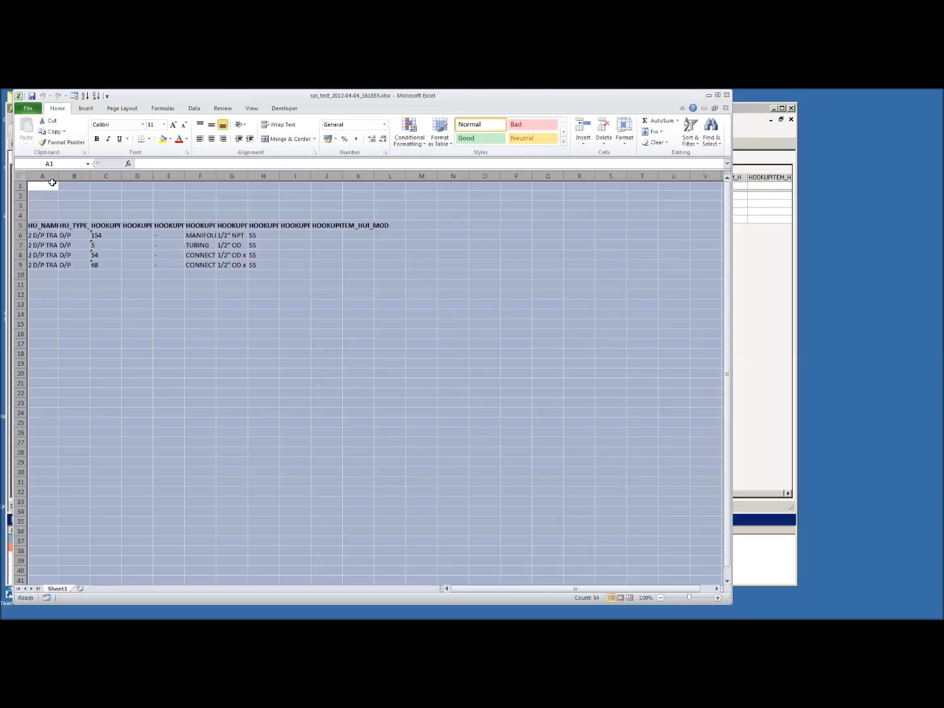
double_click(58, 175)
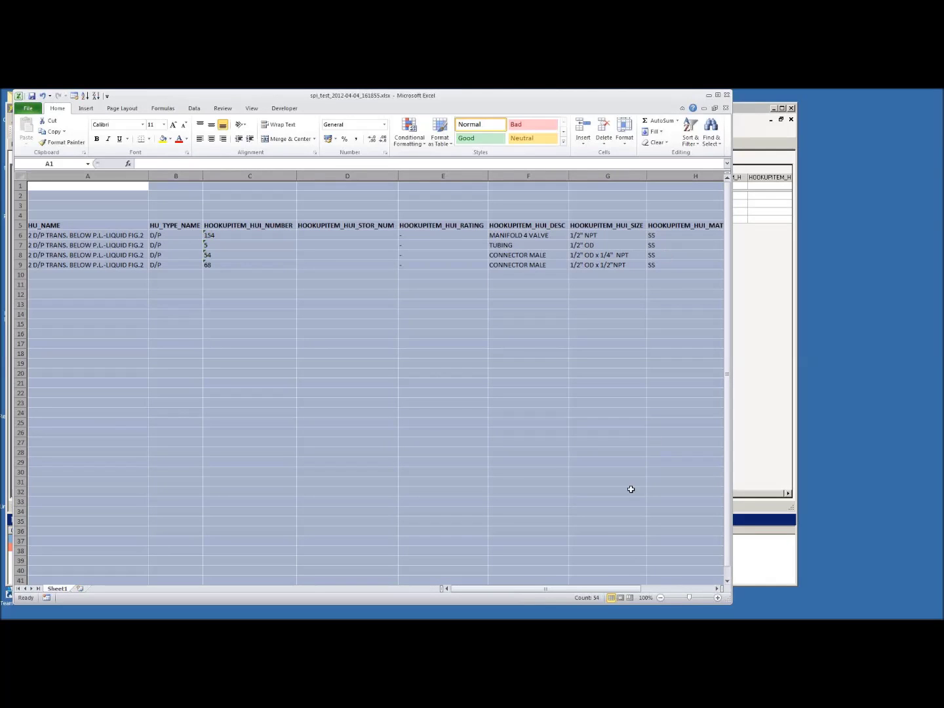
mouse_move(632, 588)
left_mouse_down()
mouse_move(694, 589)
mouse_move(619, 588)
left_mouse_up()
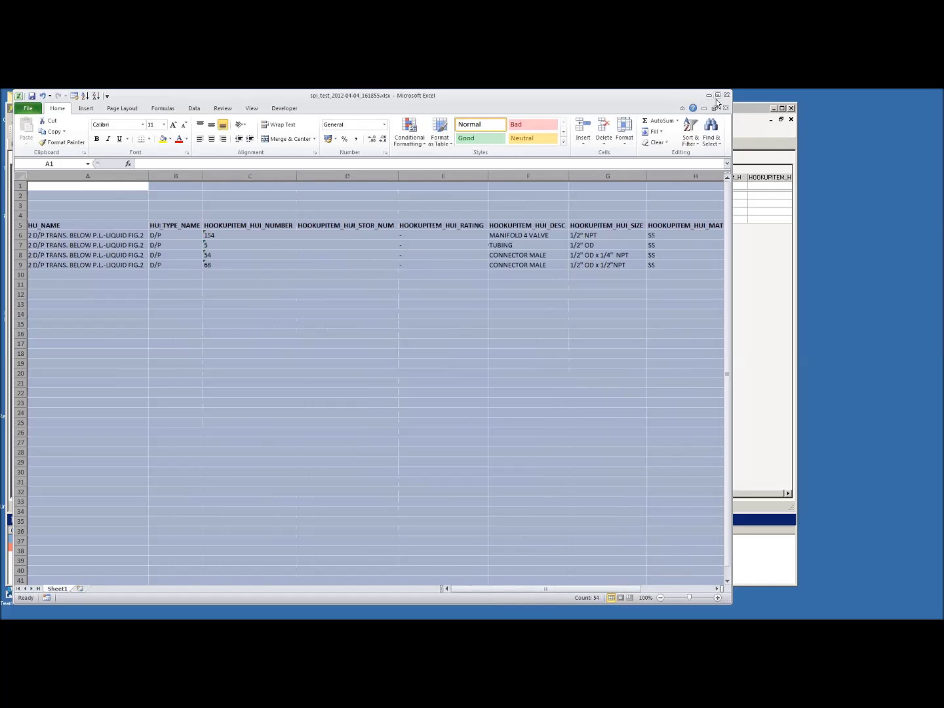
left_click(726, 96)
left_click(487, 372)
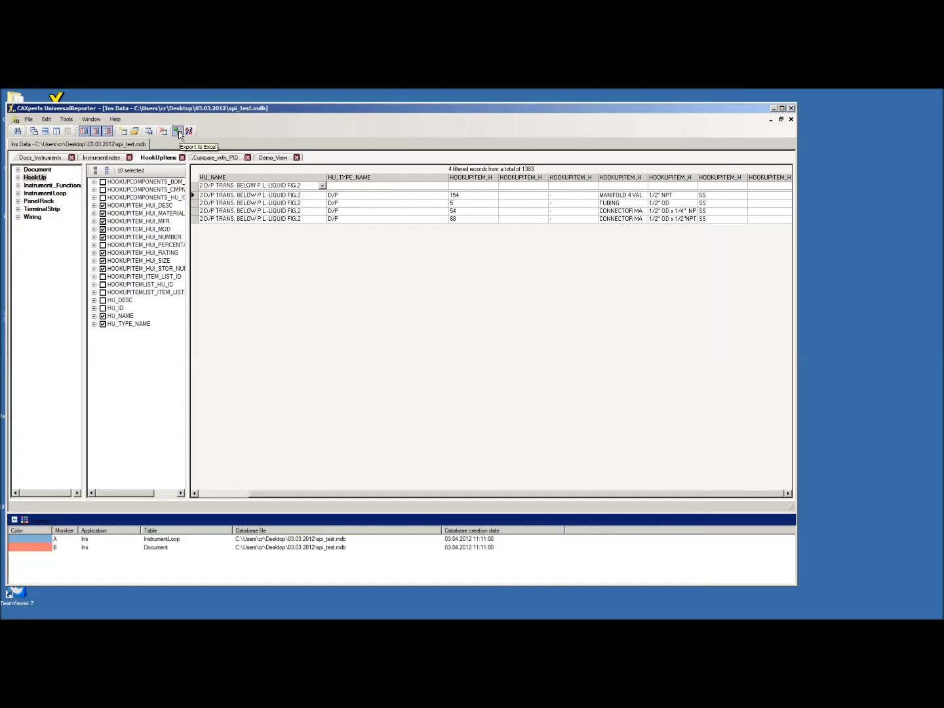
Create an Excel report of the filtered items using the HookUpItemList.xlsx template under the proposed file name, view it and close it
left_click(178, 131)
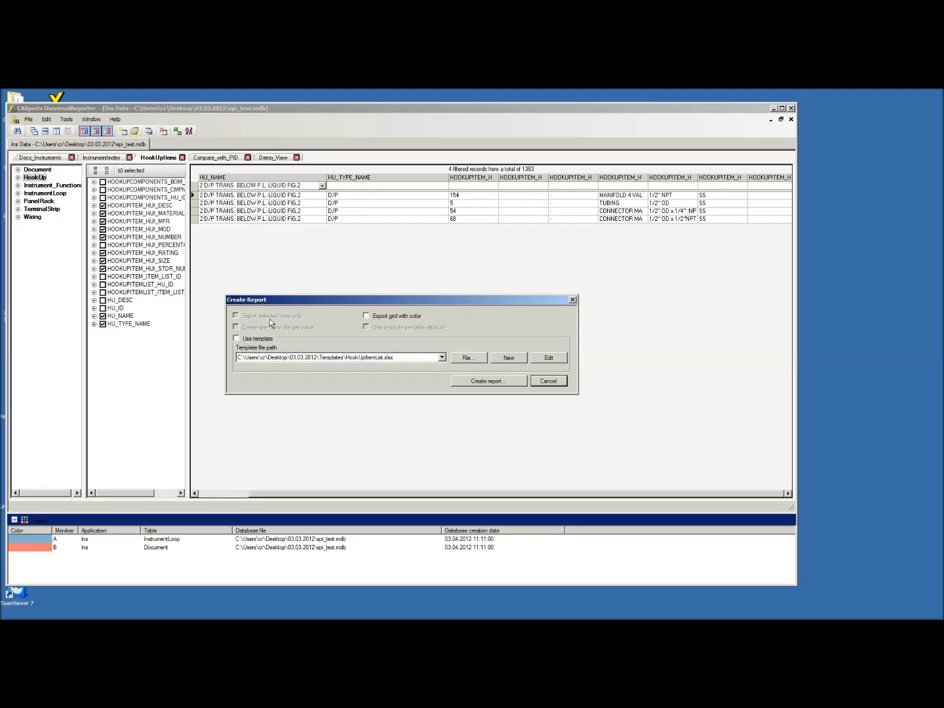
left_click(236, 340)
left_click(486, 381)
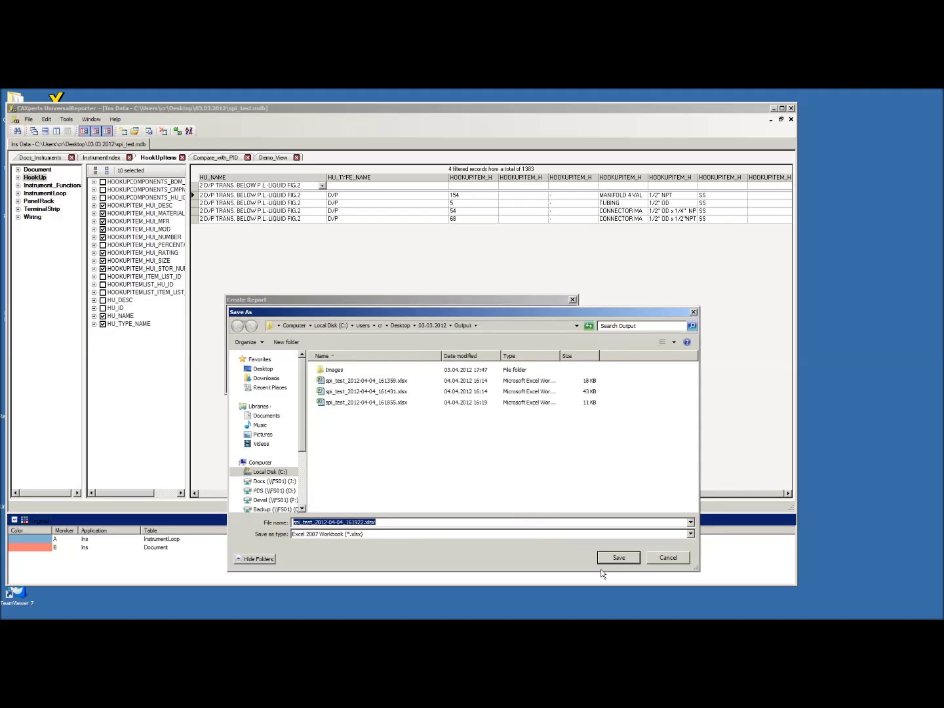
left_click(617, 557)
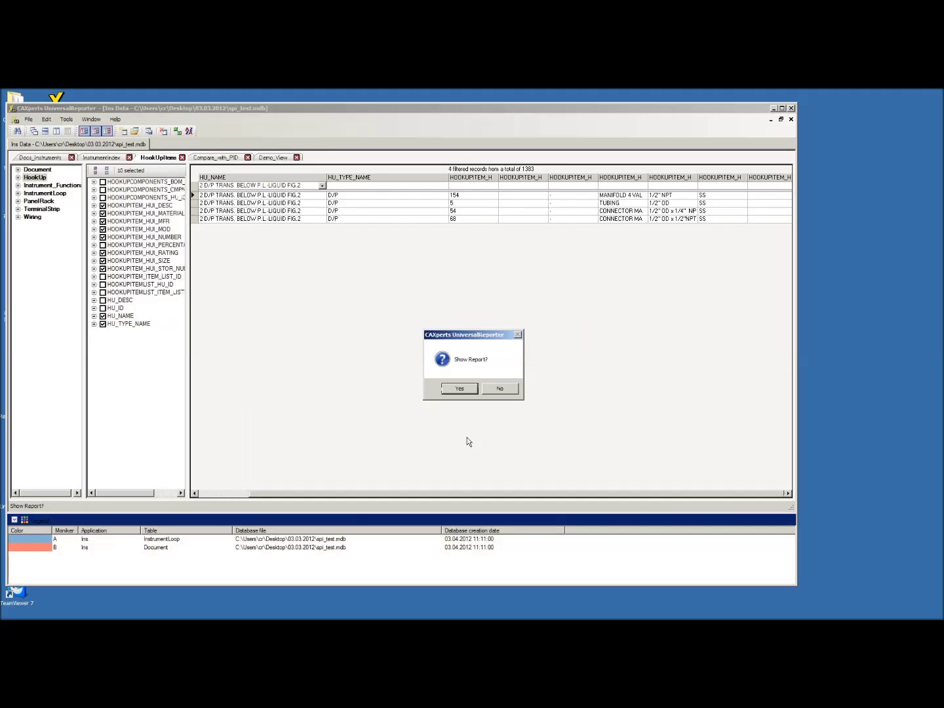
left_click(460, 388)
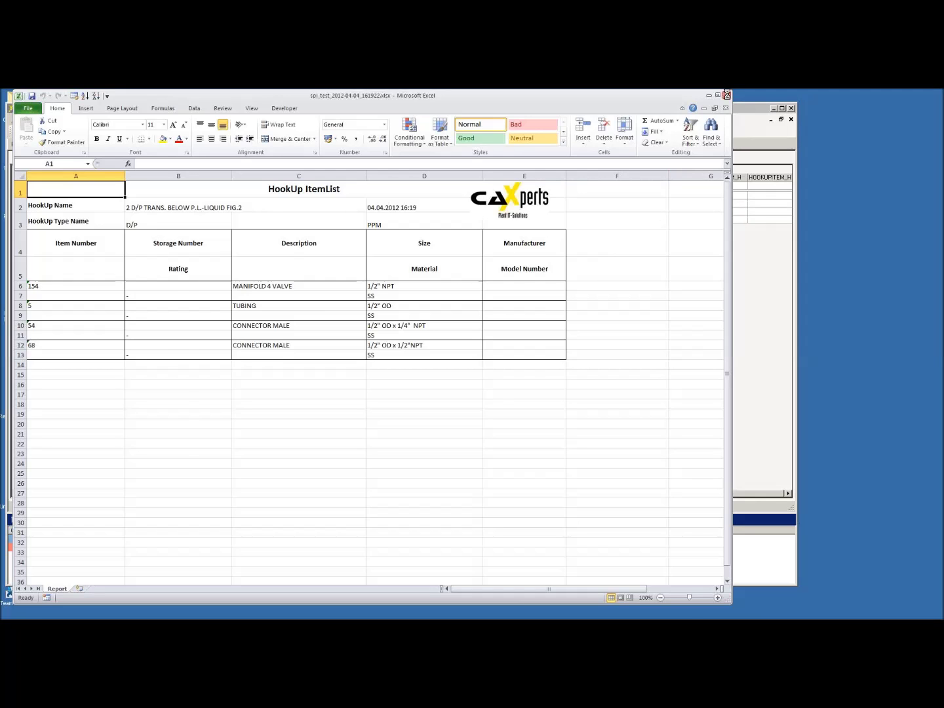
left_click(726, 95)
Replace the HU_NAME filter with a list filter for GAS DENSITY ANAL. FOR SARASOTA FIG.1, FIG.2 and I/P CONVERTER 546
right_click(303, 198)
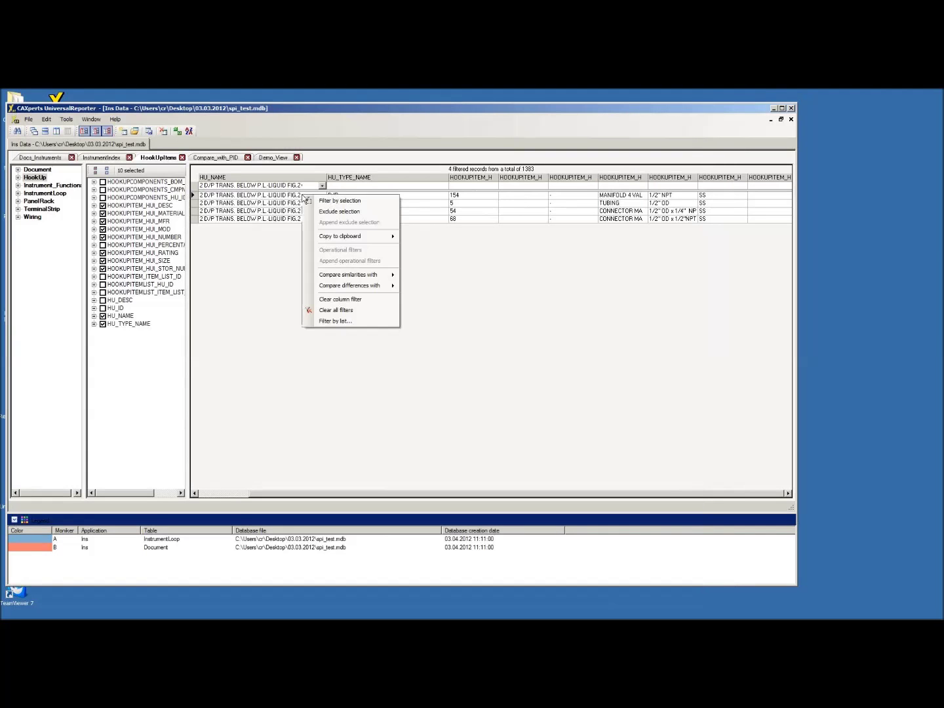
left_click(354, 300)
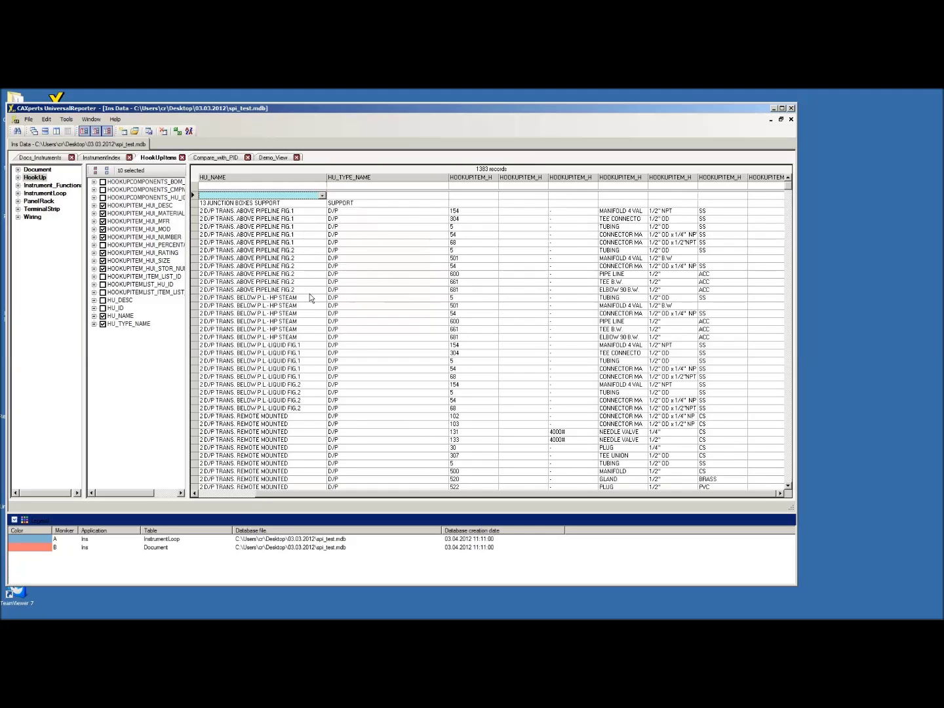
right_click(312, 251)
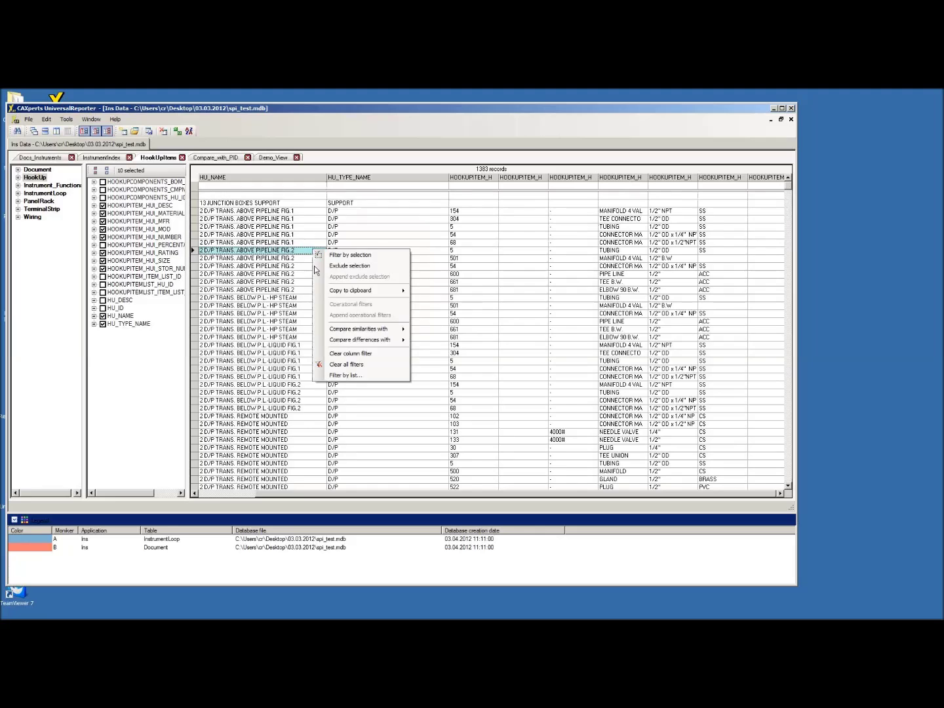
left_click(360, 377)
left_click_drag(558, 439, 466, 362)
left_click(556, 348)
left_click(466, 363)
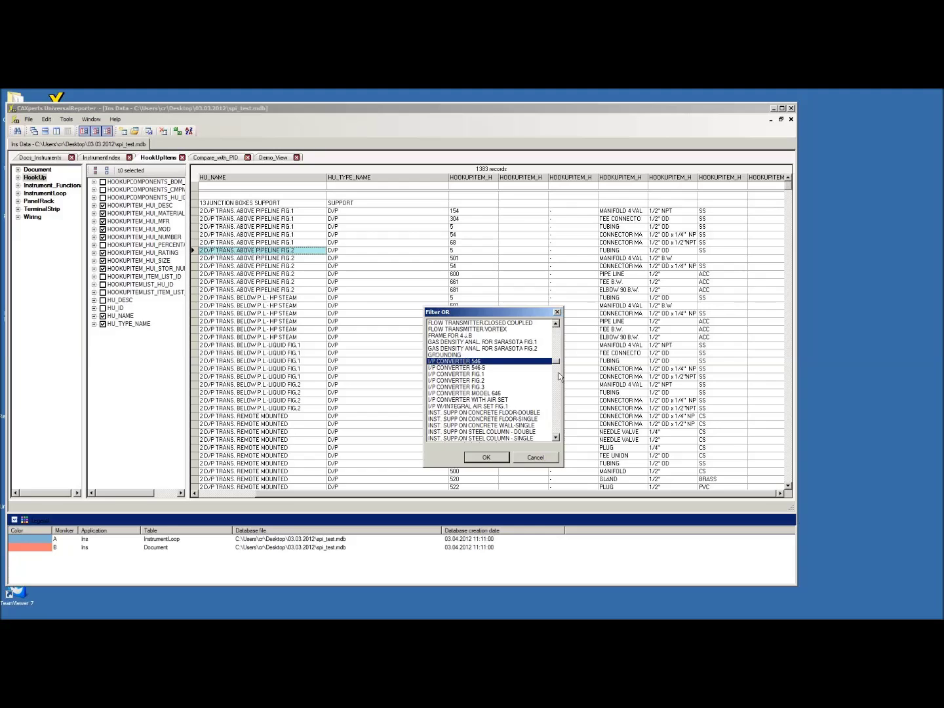
mouse_move(558, 363)
left_mouse_down()
mouse_move(557, 375)
mouse_move(558, 360)
left_mouse_up()
left_click(525, 375, "ctrl")
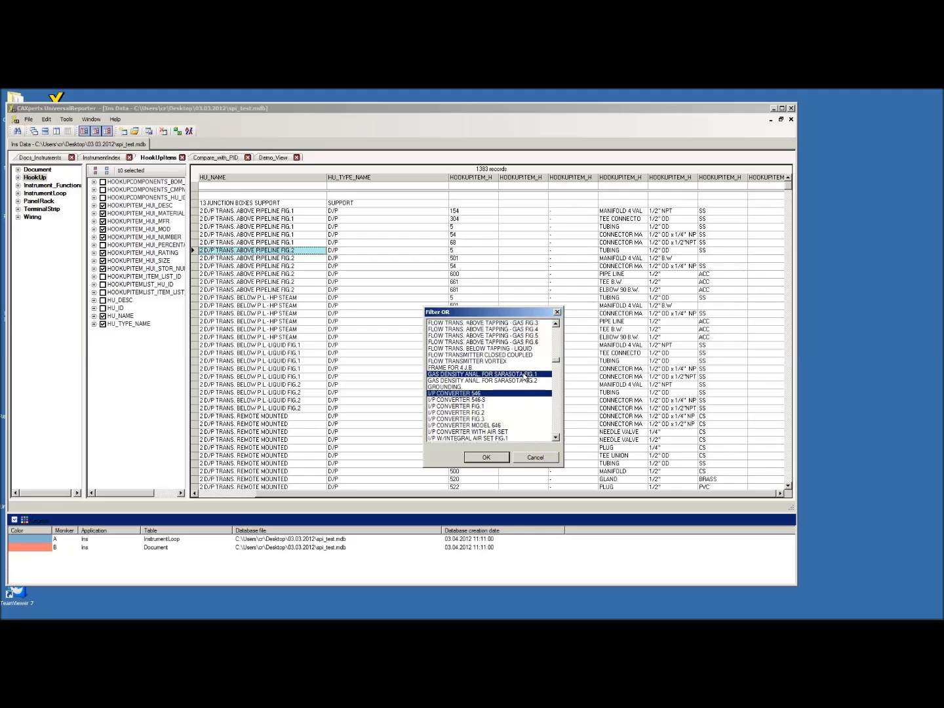
left_click(526, 381, "ctrl")
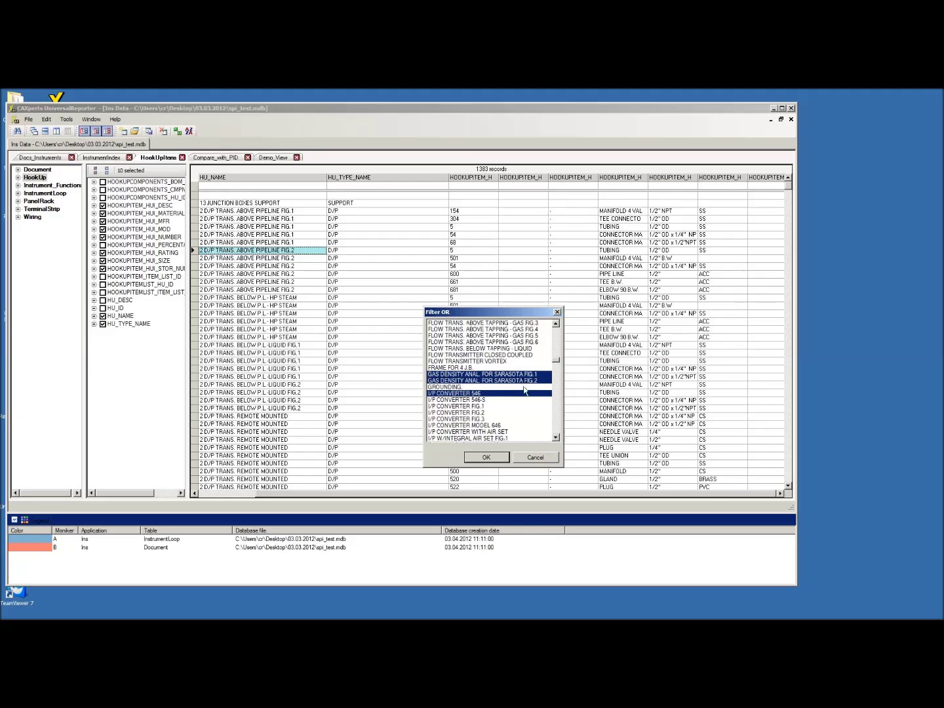
left_click(486, 458)
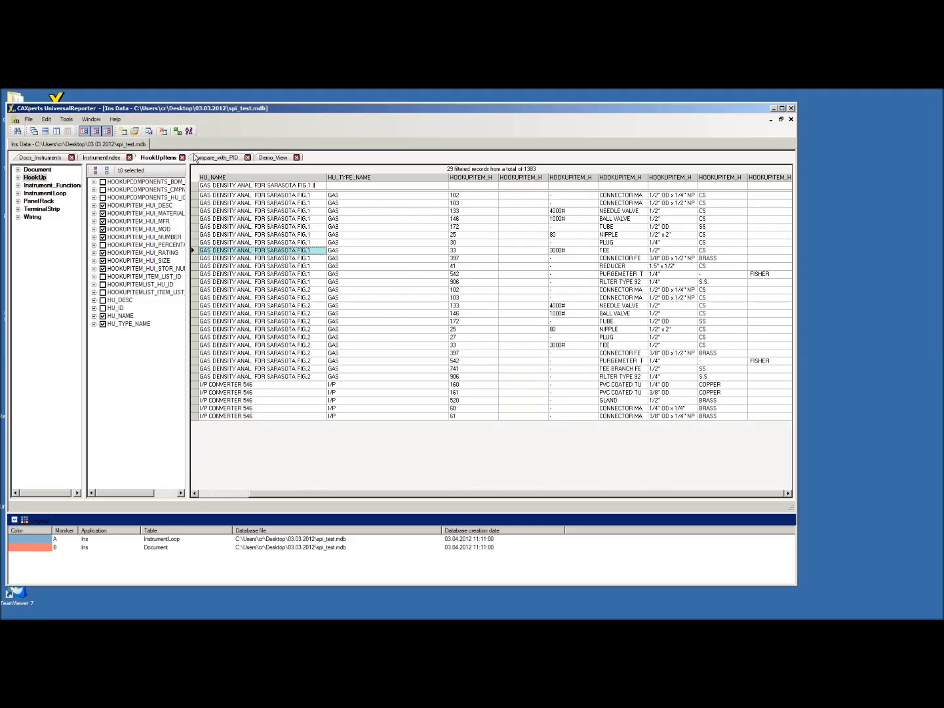
Create an Excel report of the list-filtered hook-ups with the HookUpItemList.xlsx template, save it under the proposed name and show it
left_click(178, 132)
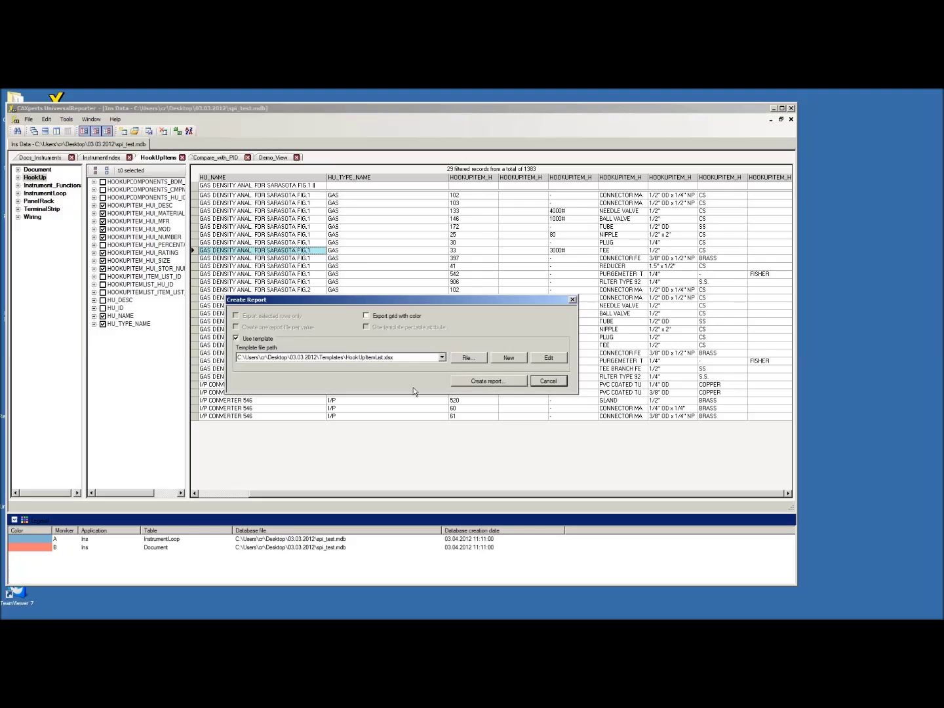
left_click(498, 387)
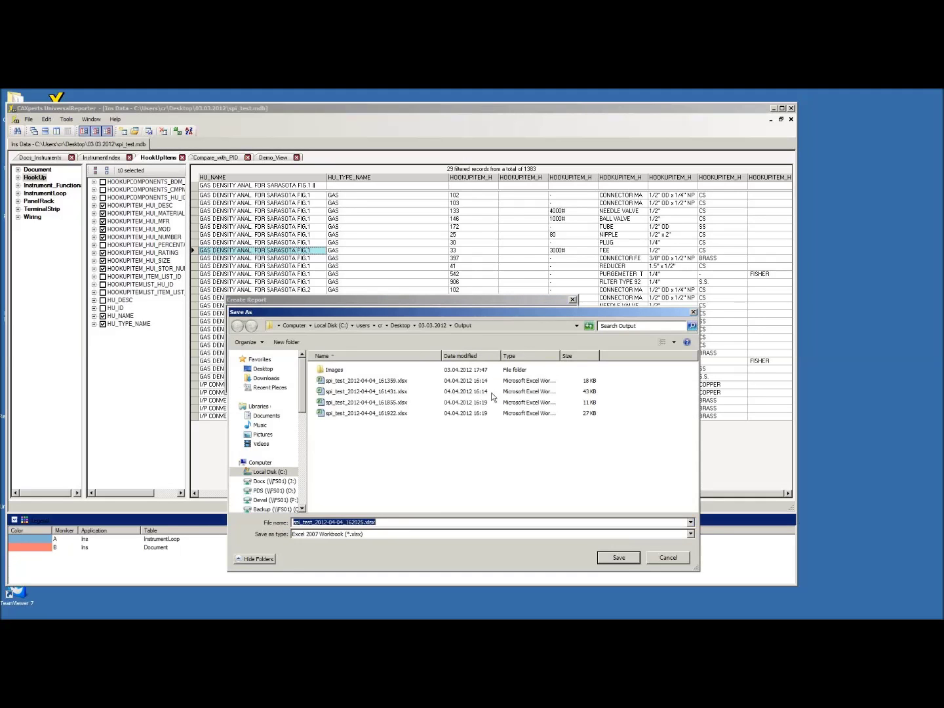
left_click(623, 564)
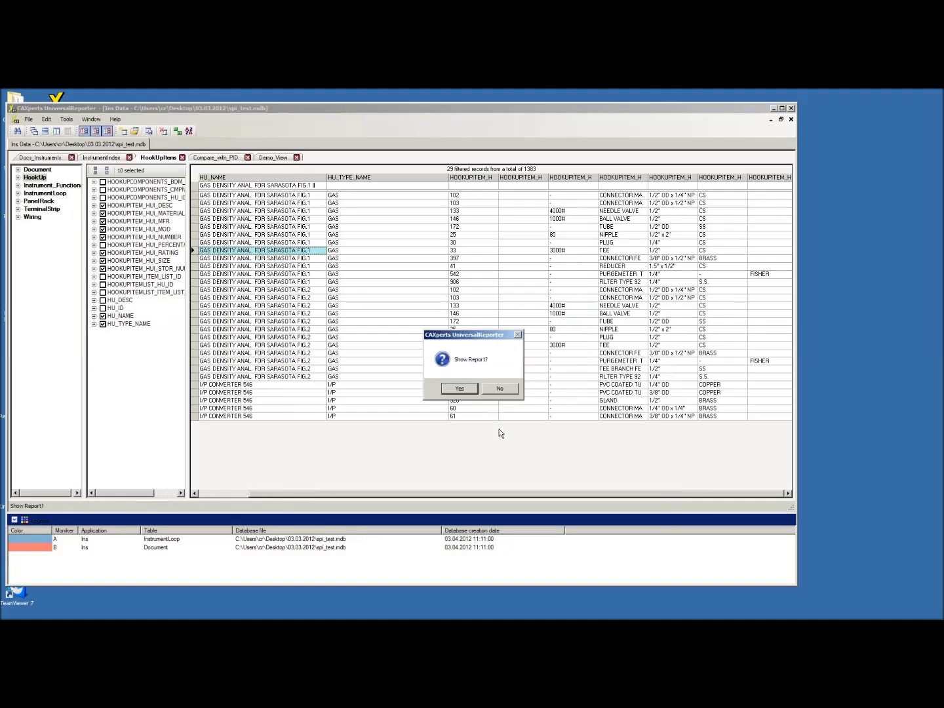
left_click(474, 390)
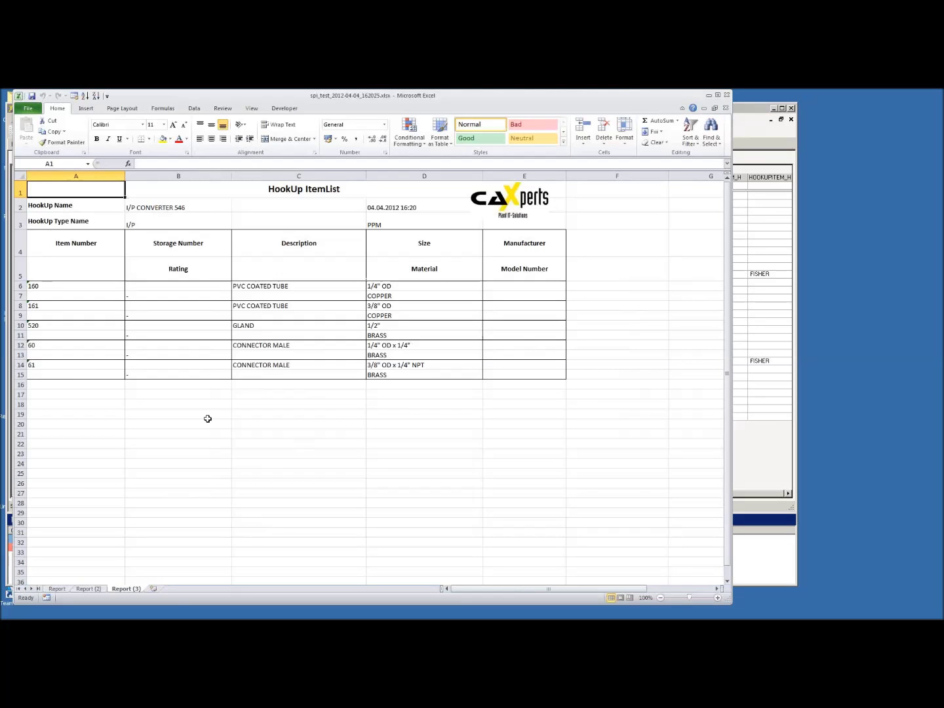
Examine the Report, Report (2) and Report (3) sheets of the hook-up item list, and close the workbook
left_click(59, 589)
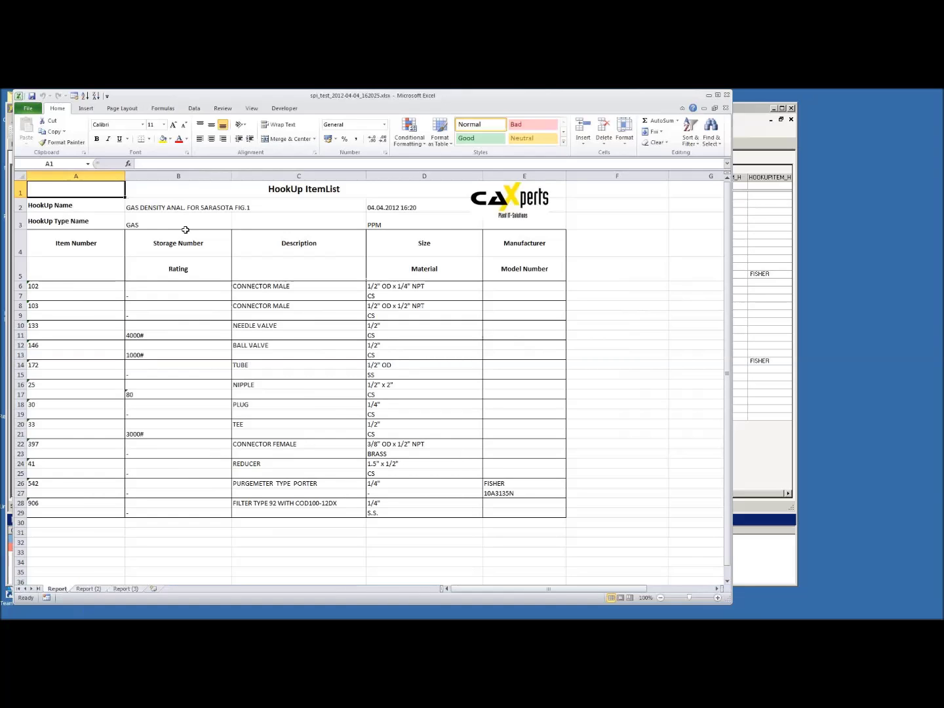
left_click(97, 588)
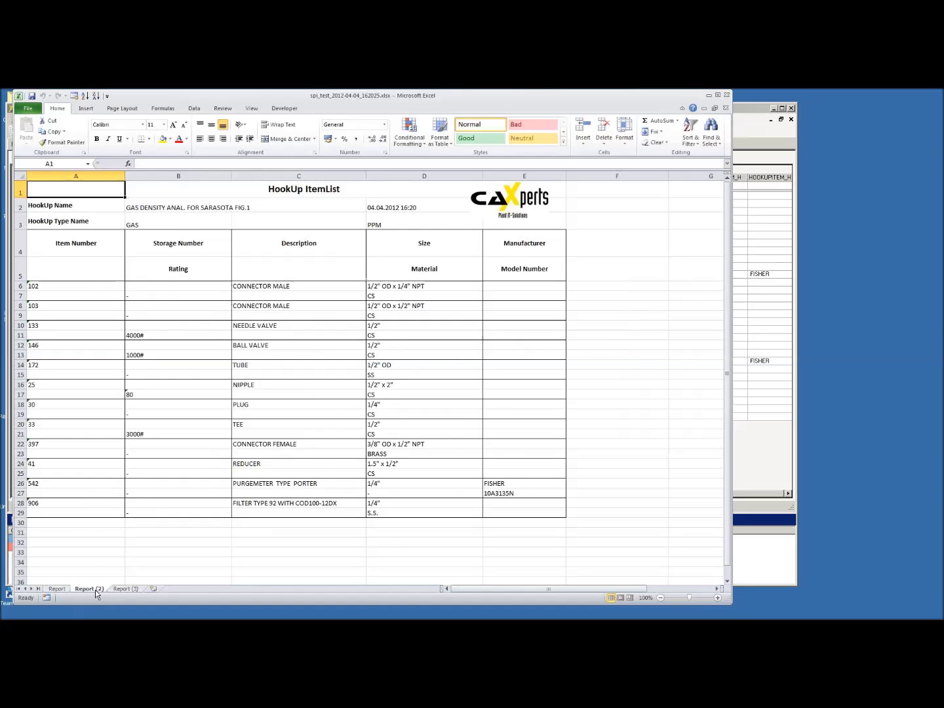
left_click(131, 589)
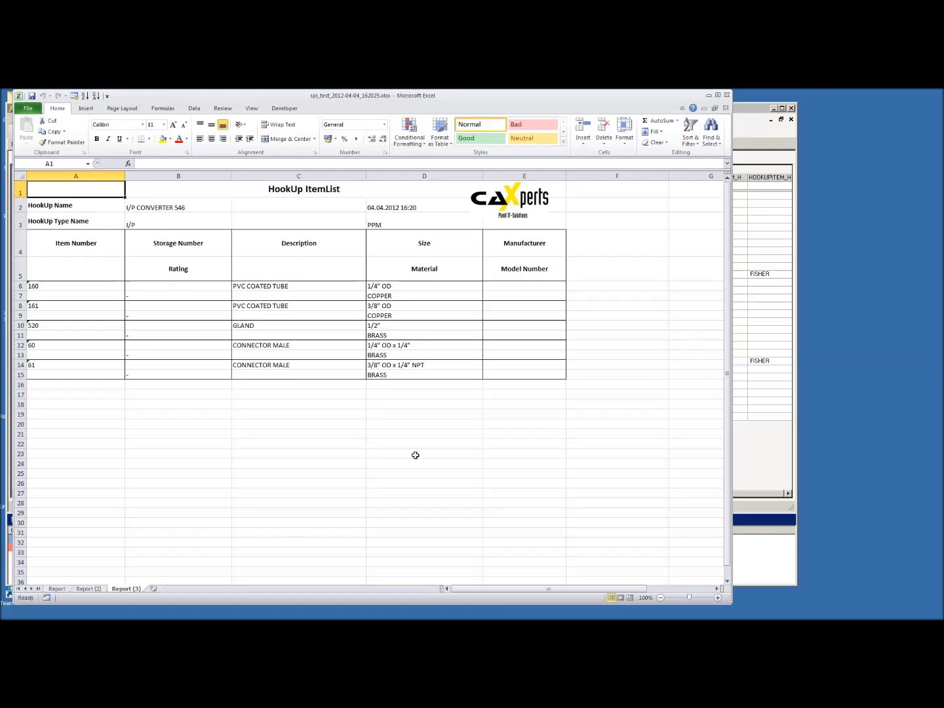
left_click(728, 95)
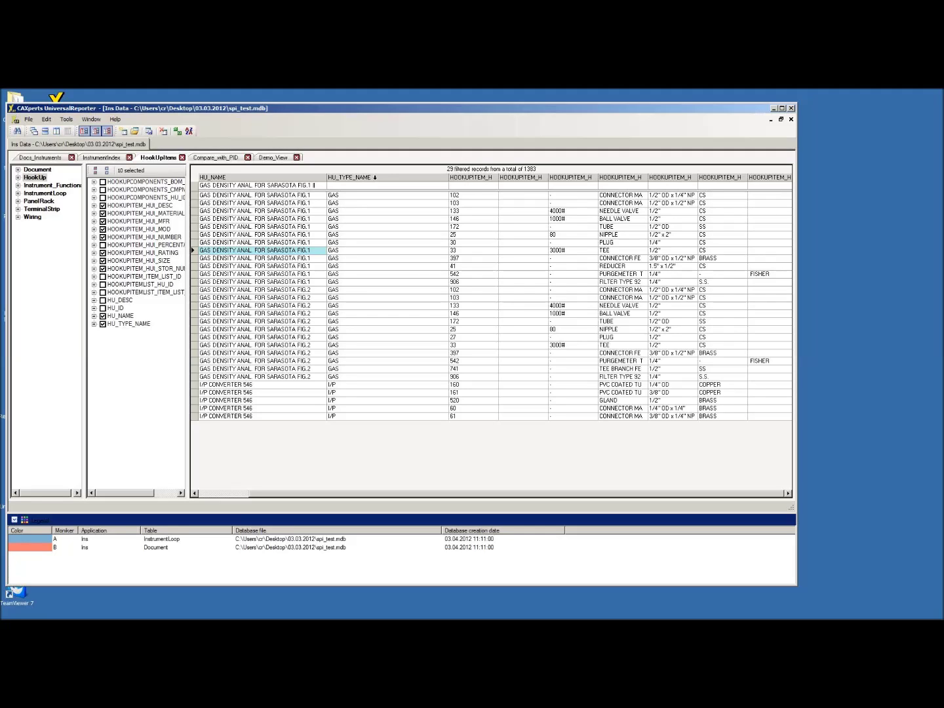
View the Cabling and PanelRack tables in Demo_View, collapsing the InstrumentLoop branch of the table tree
left_click(274, 158)
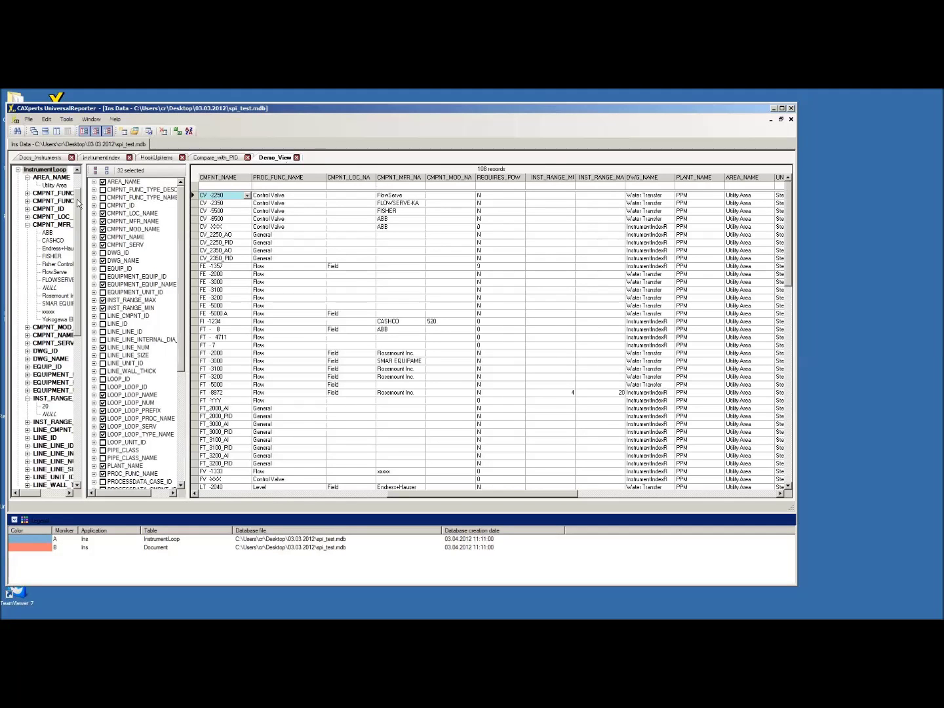
left_click_drag(77, 203, 78, 179)
left_click(36, 170)
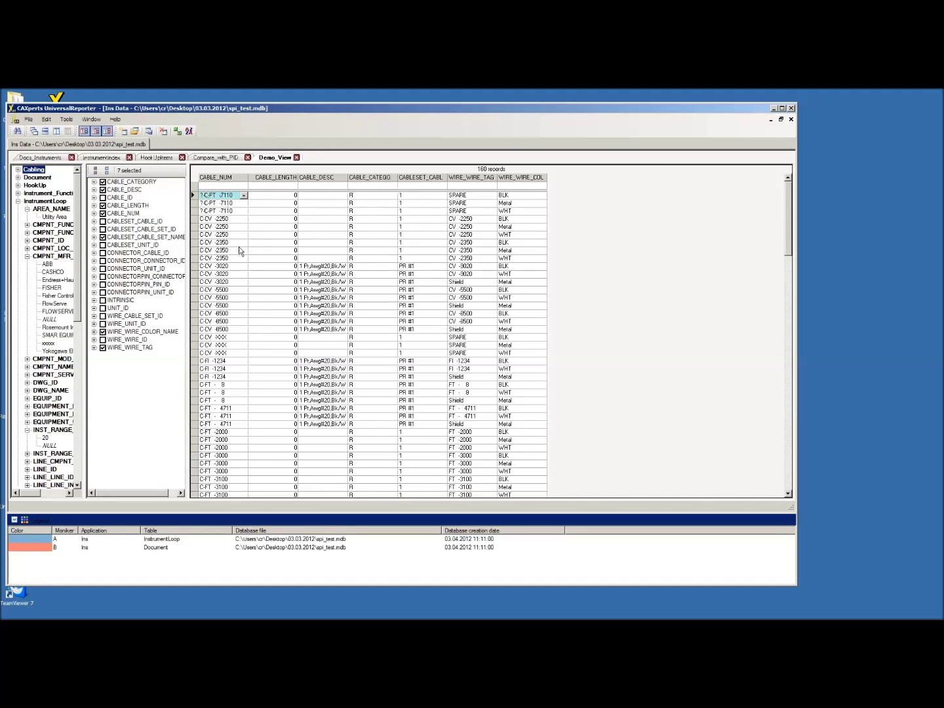
left_click(18, 201)
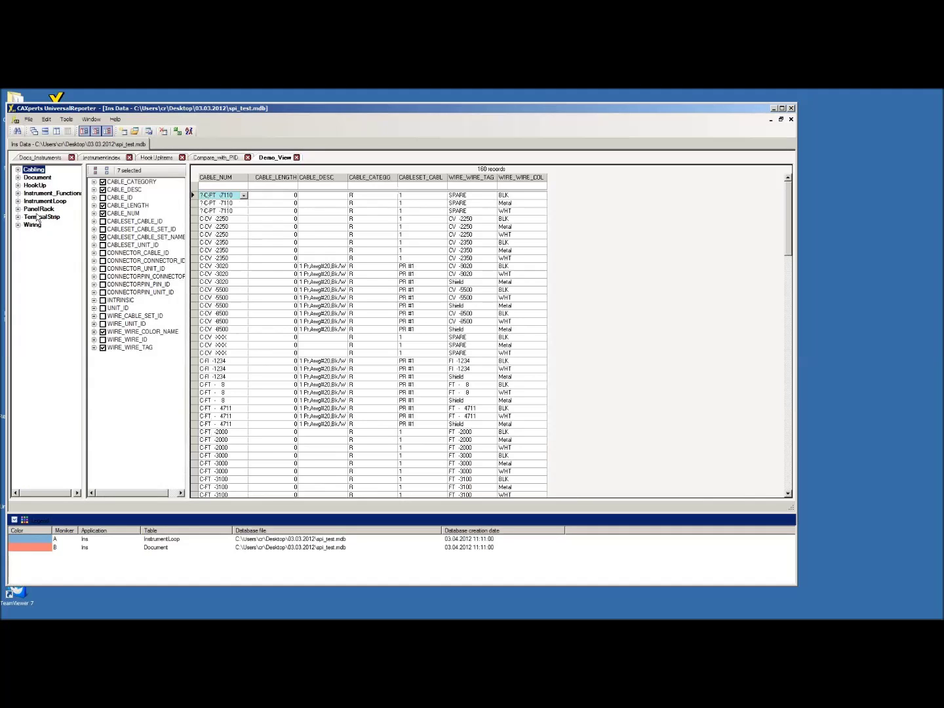
left_click(40, 209)
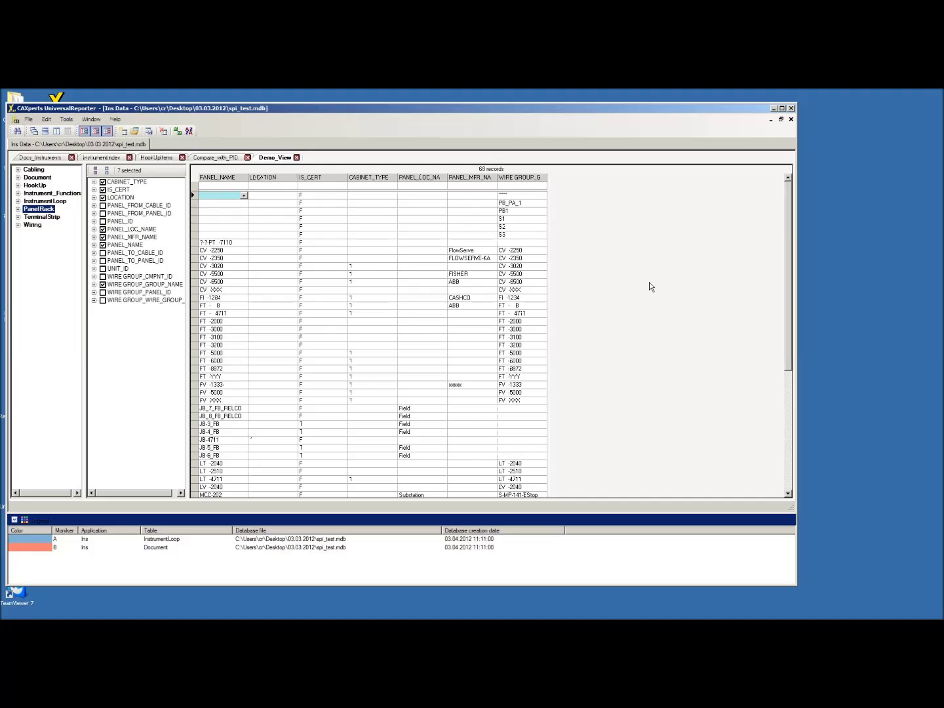
mouse_move(788, 265)
left_mouse_down()
mouse_move(782, 396)
mouse_move(776, 250)
left_mouse_up()
Open Cable_Schedule_15022012.xls from the Output folder in Excel, view the cable schedule and close the workbook
mouse_move(501, 618)
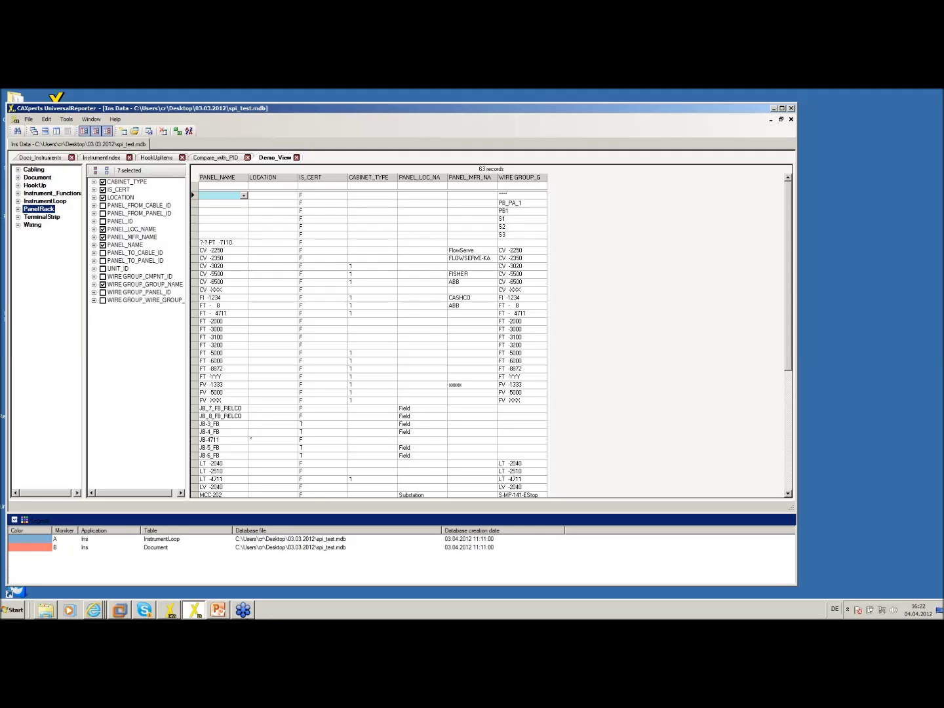
left_click(47, 612)
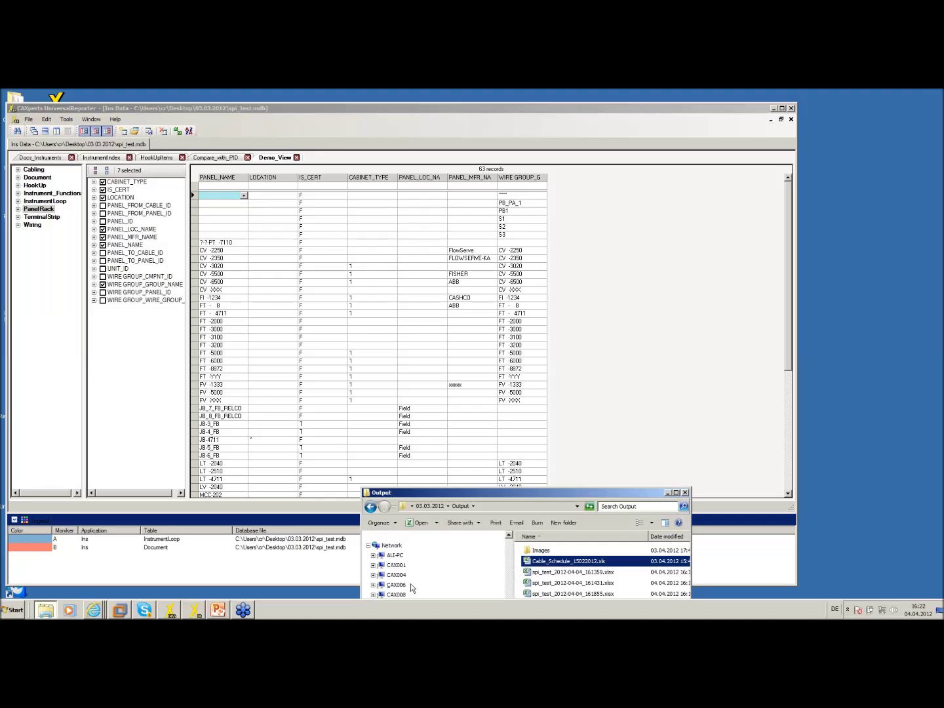
double_click(541, 563)
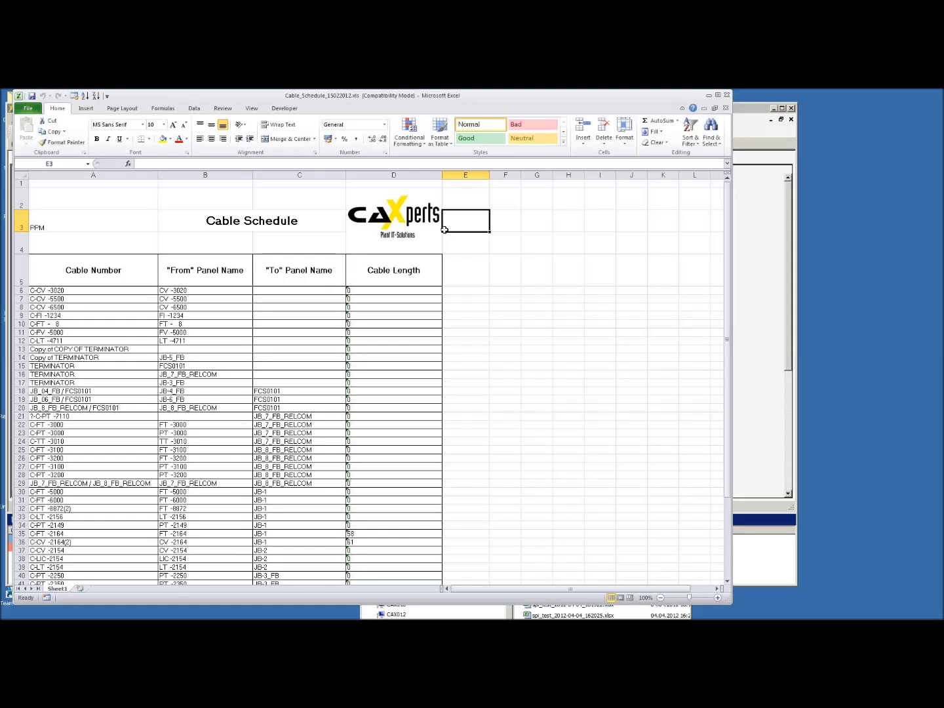
left_click(727, 97)
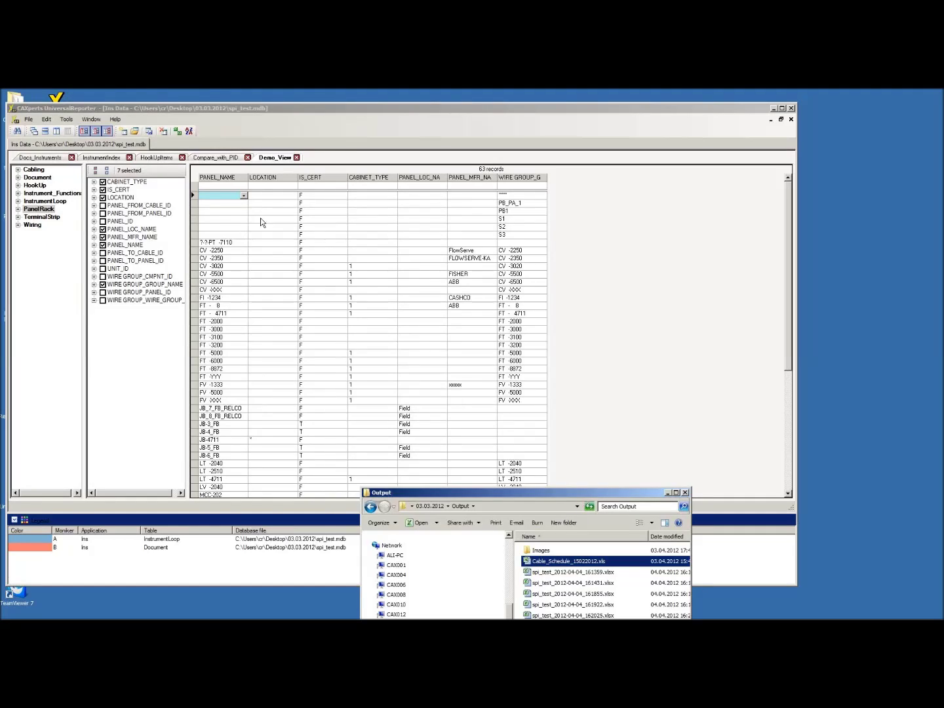
Show the Compare_with_PID view and open the P&ID project database pid_ppm.mdb alongside the instrumentation project
left_click(231, 159)
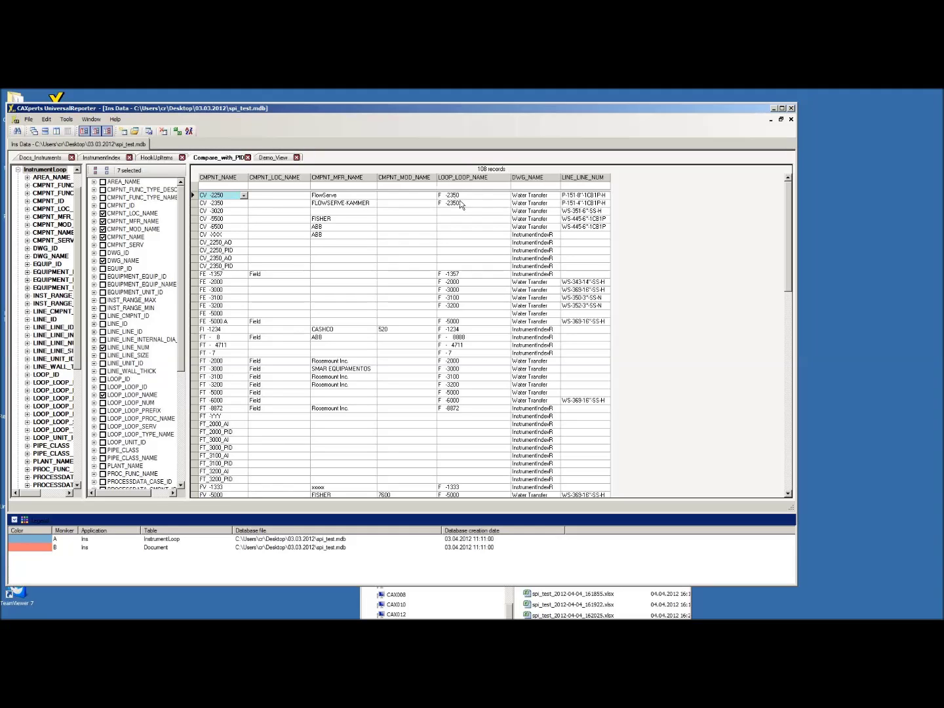
left_click(29, 121)
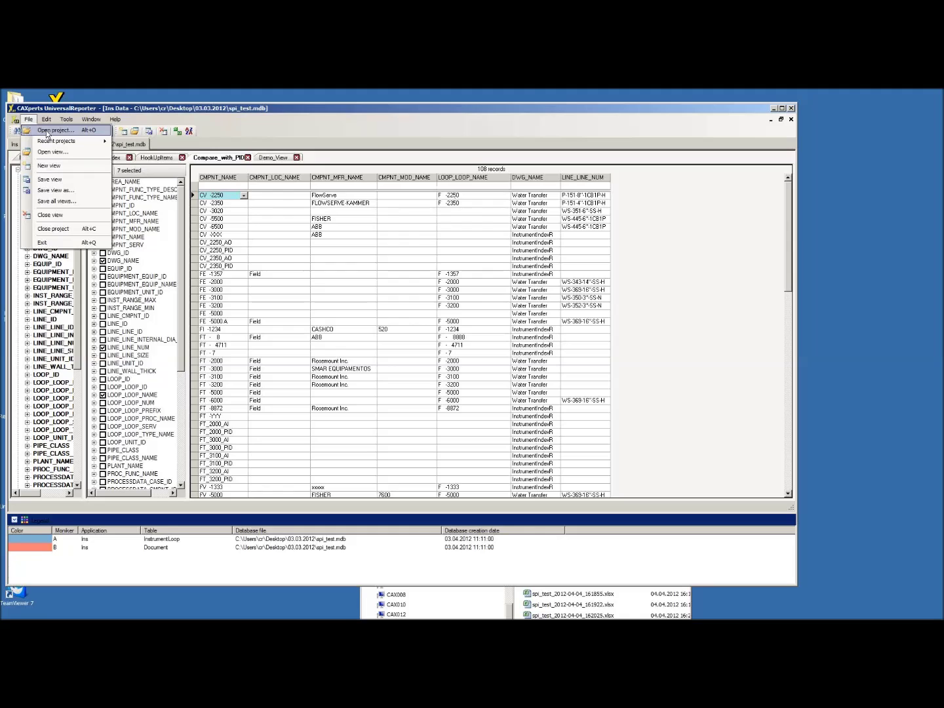
left_click(56, 131)
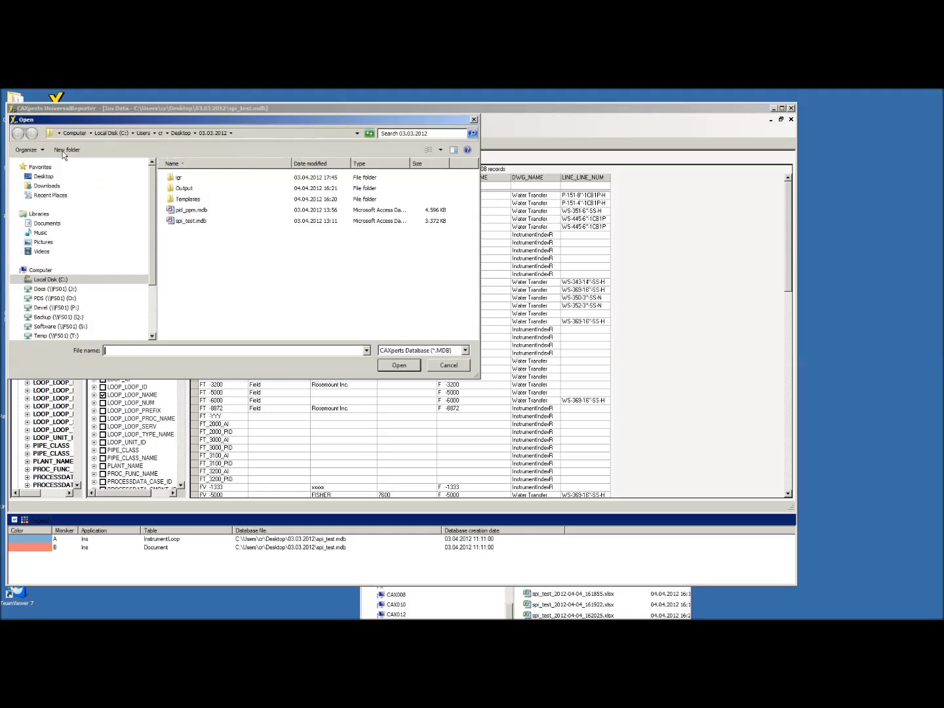
left_click(180, 211)
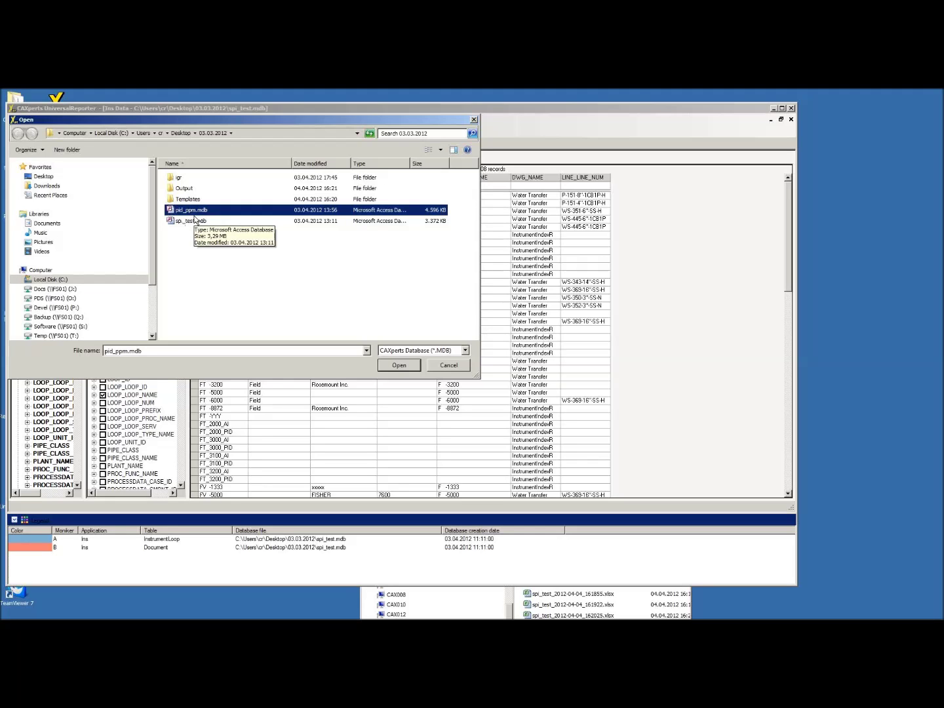
left_click(407, 366)
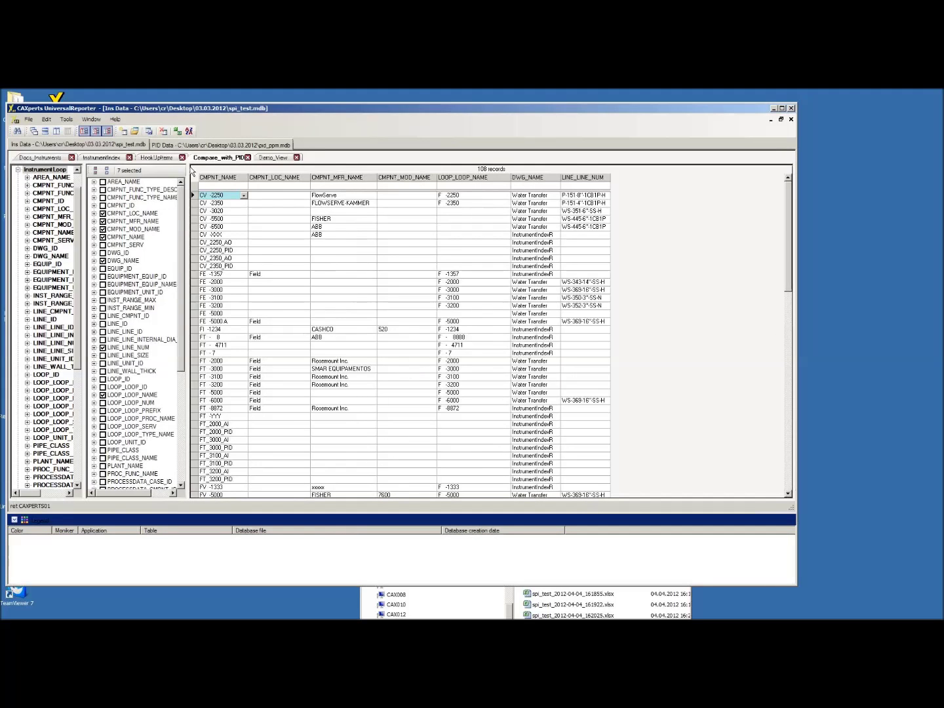
Tile the instrumentation and P&ID project windows side by side and widen the table tree of the instrumentation window
left_click(57, 131)
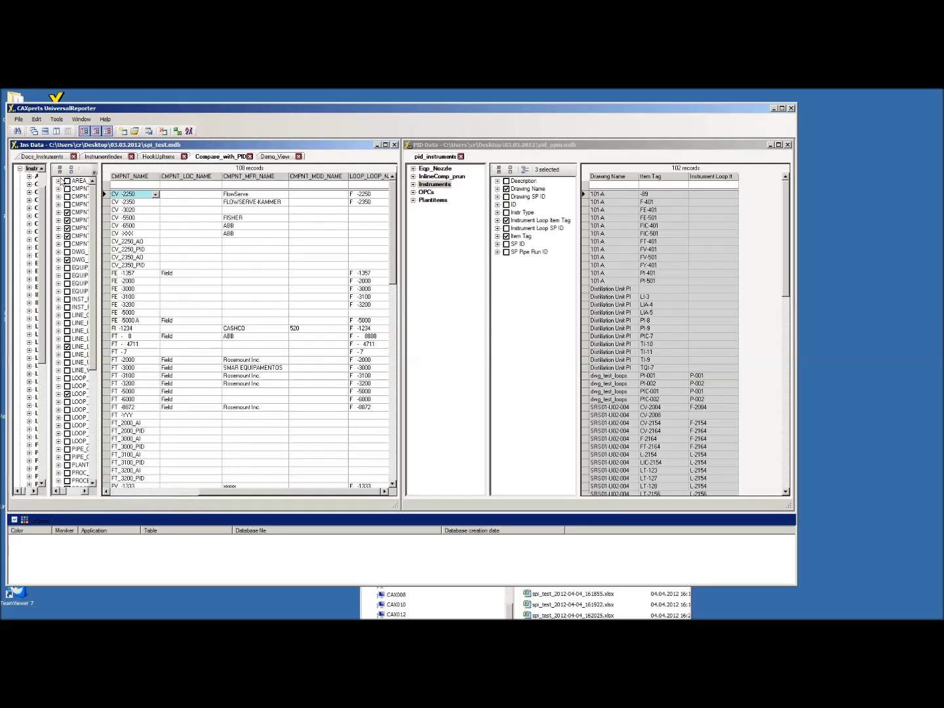
left_click_drag(103, 194, 133, 194)
left_click_drag(51, 216, 94, 217)
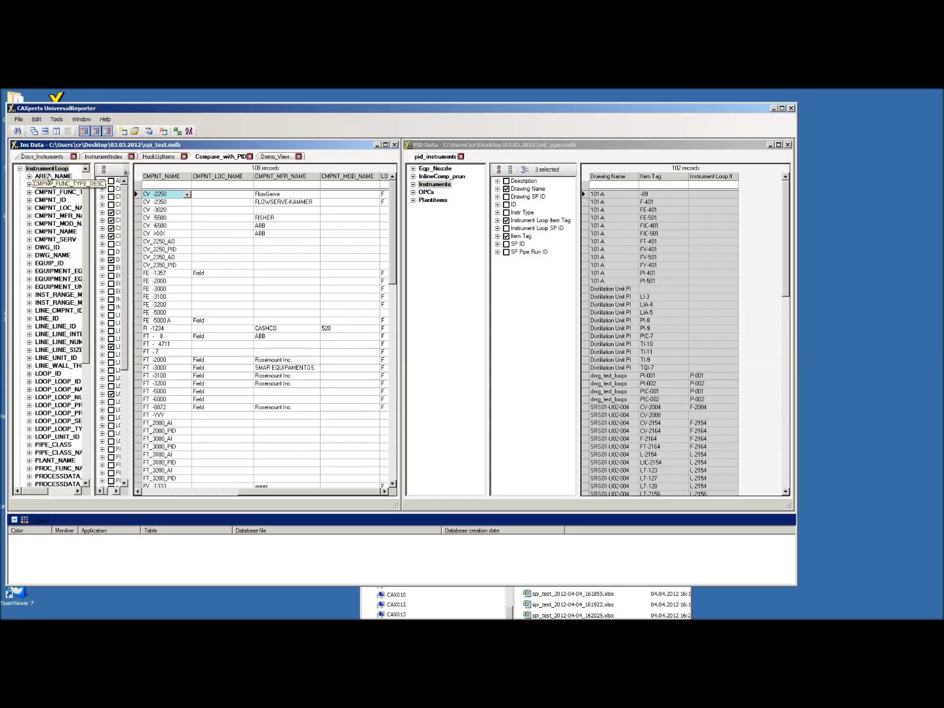
Start joining the P&ID Instruments table with the instrumentation InstrumentLoop table and select the PID_Inst_Trim link
left_click(435, 185)
left_click(354, 229)
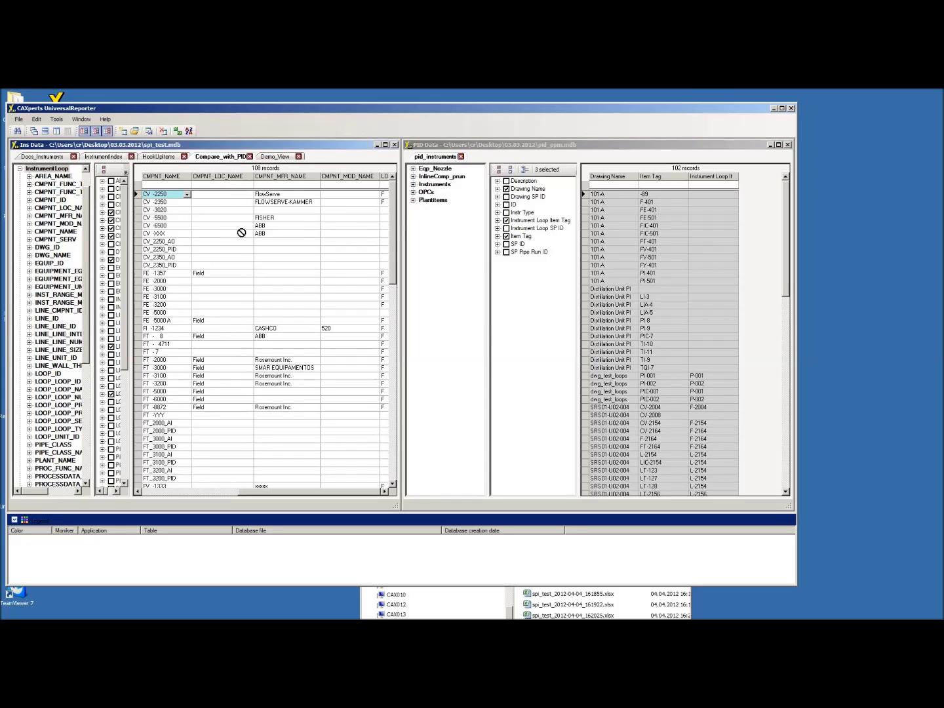
scroll(59, 177, "up", 1)
left_click(47, 192)
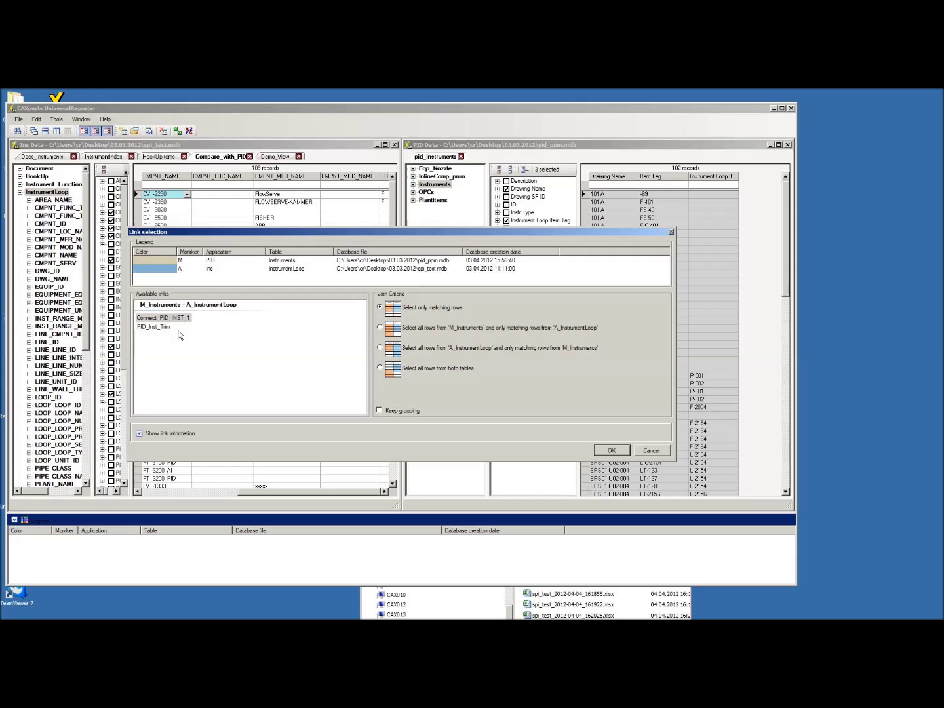
left_click(153, 328)
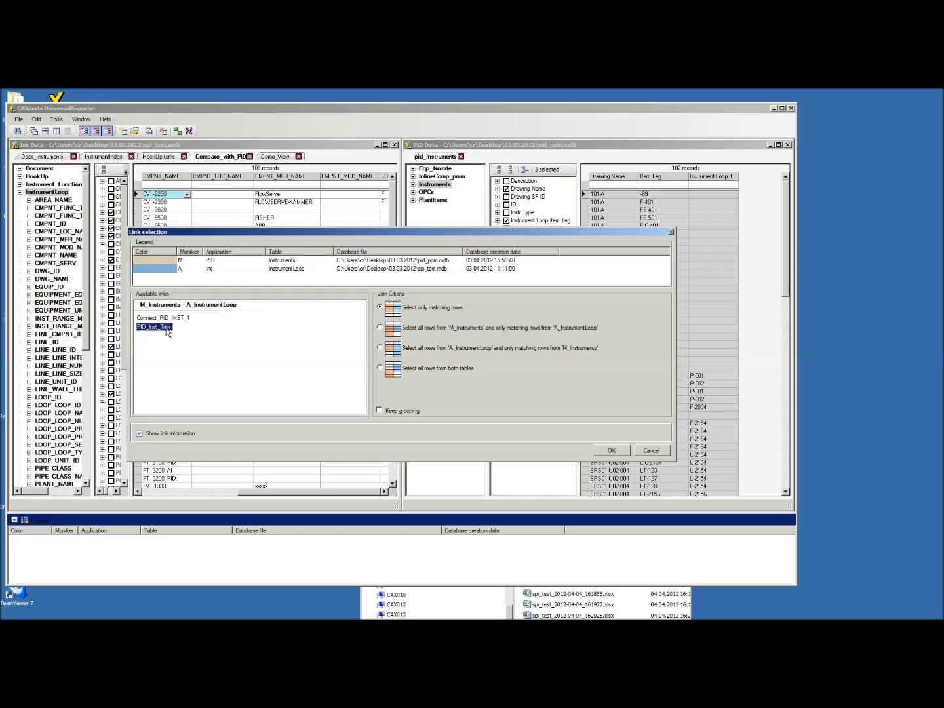
Show the link information for PID_Inst_Trim and resize its columns to read the full attribute expression
left_click(177, 437)
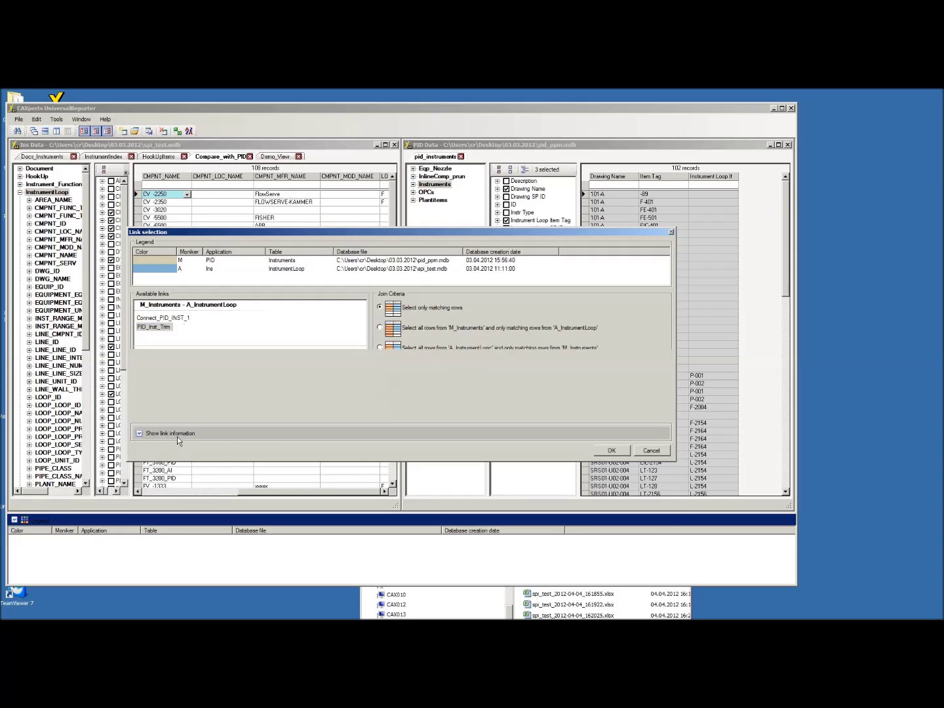
left_click_drag(288, 234, 263, 182)
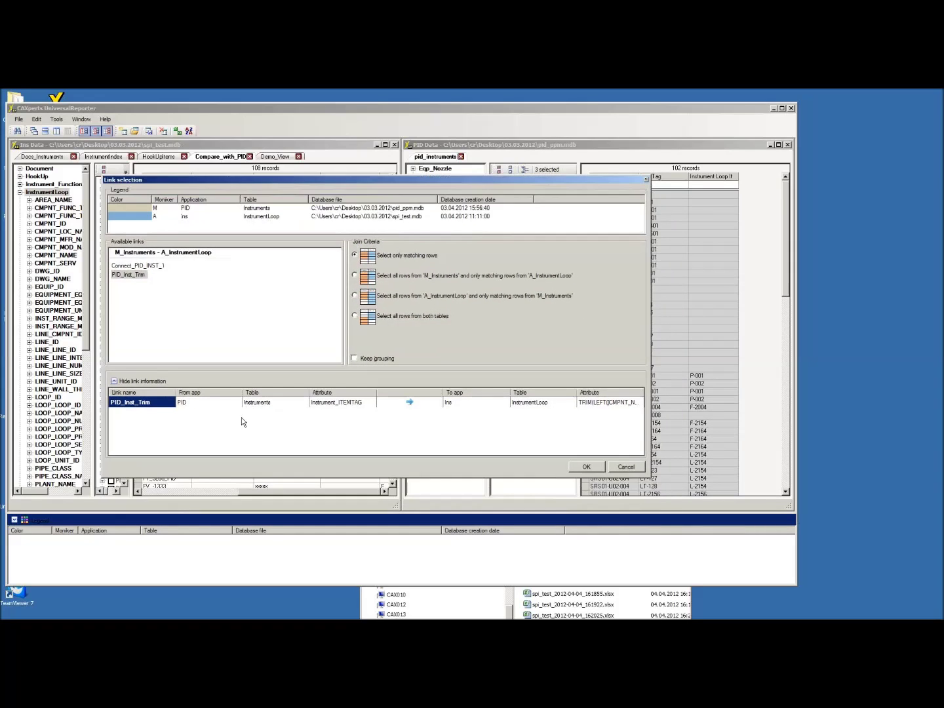
left_click_drag(244, 392, 206, 393)
left_click_drag(275, 395, 229, 393)
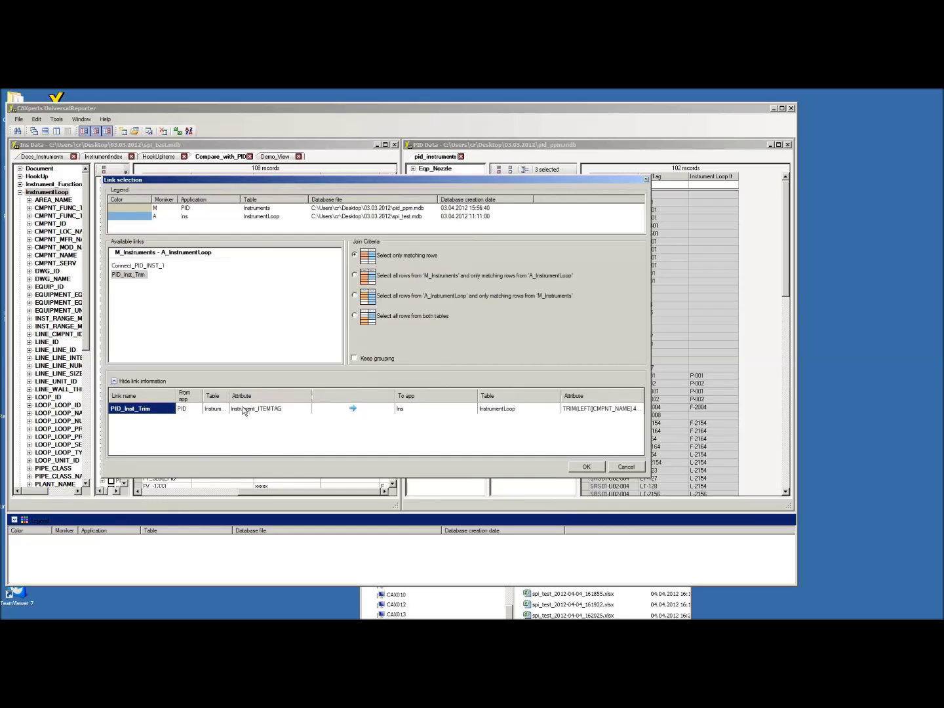
left_click_drag(397, 398, 355, 399)
left_click_drag(451, 398, 393, 398)
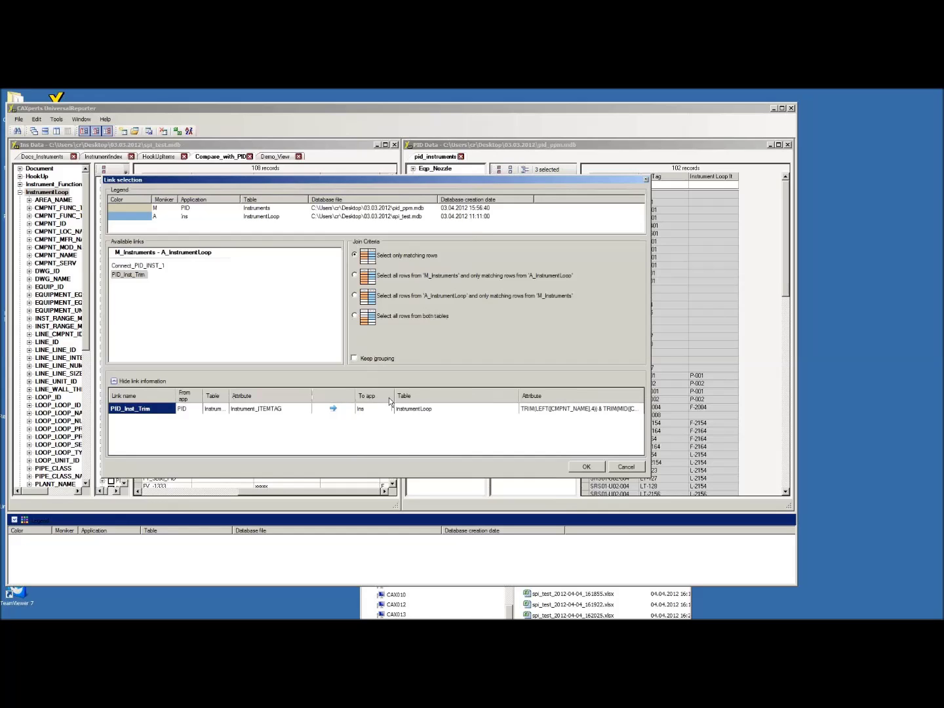
left_click_drag(519, 396, 442, 396)
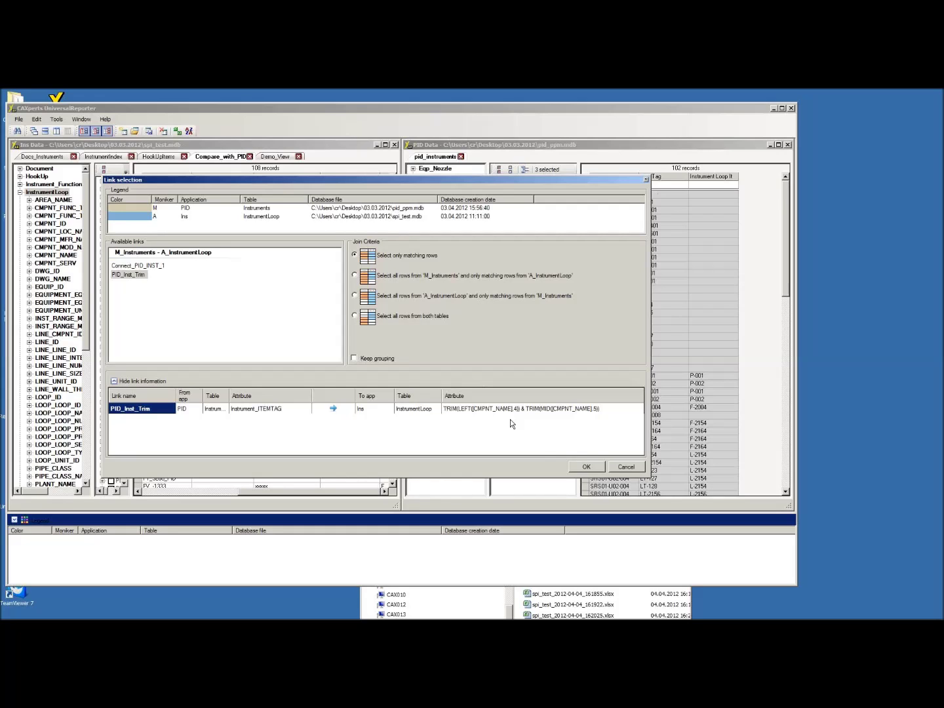
Create the join with only matching rows, maximize the result window and narrow its tree and attribute panes to widen the grid
left_click(578, 468)
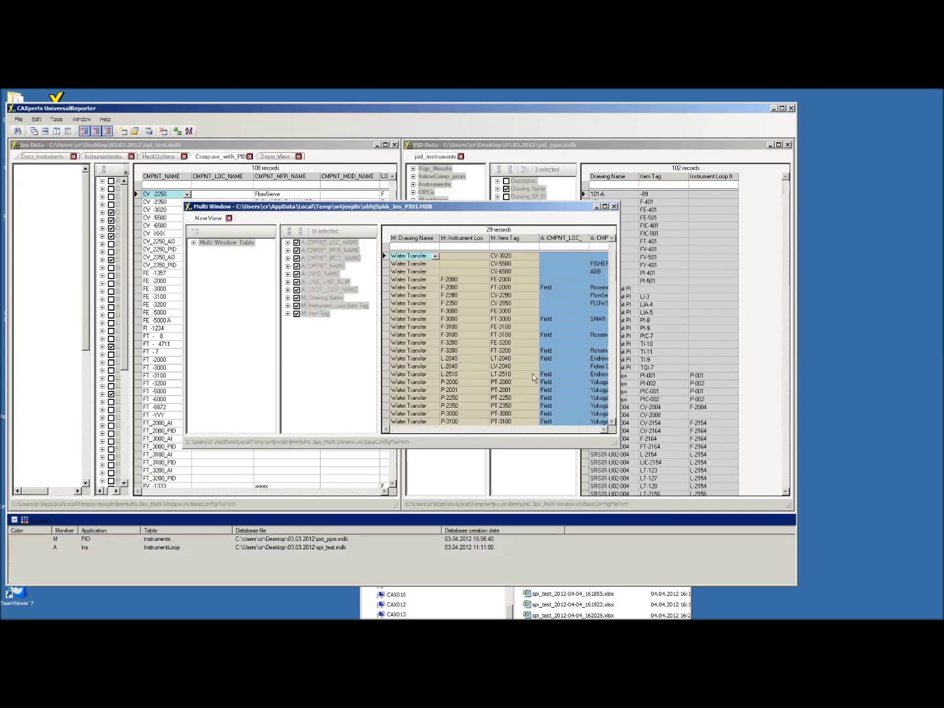
left_click(605, 208)
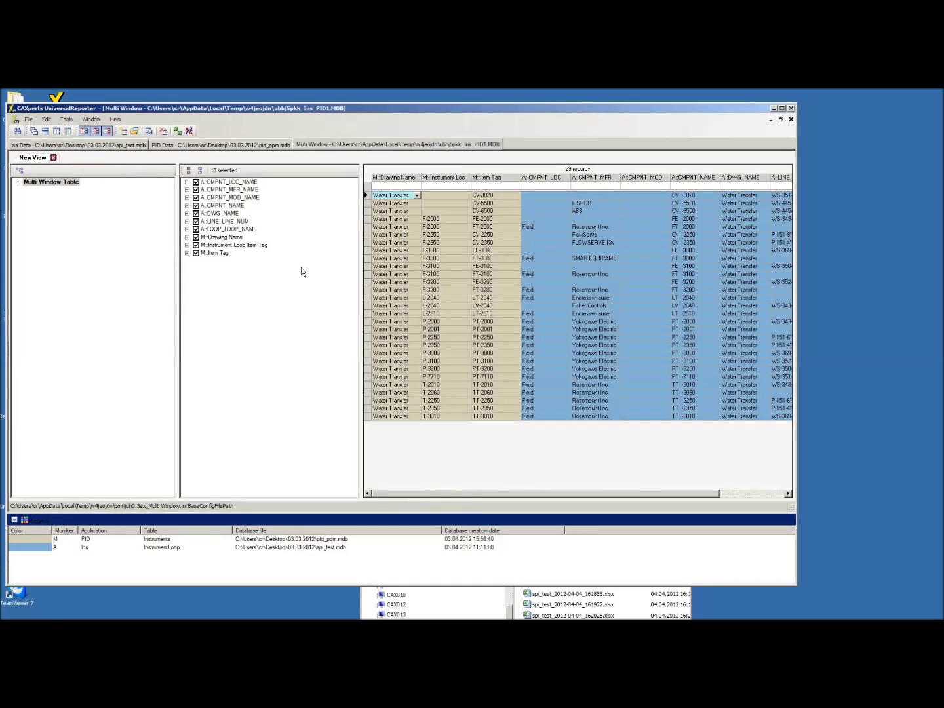
left_click_drag(179, 292, 97, 292)
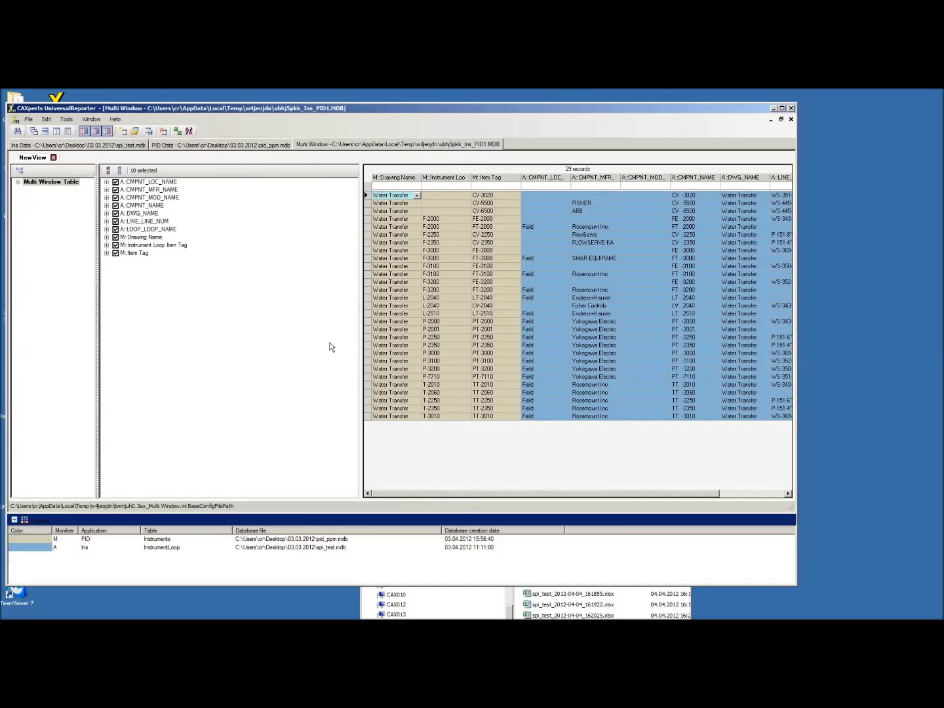
left_click_drag(361, 341, 200, 336)
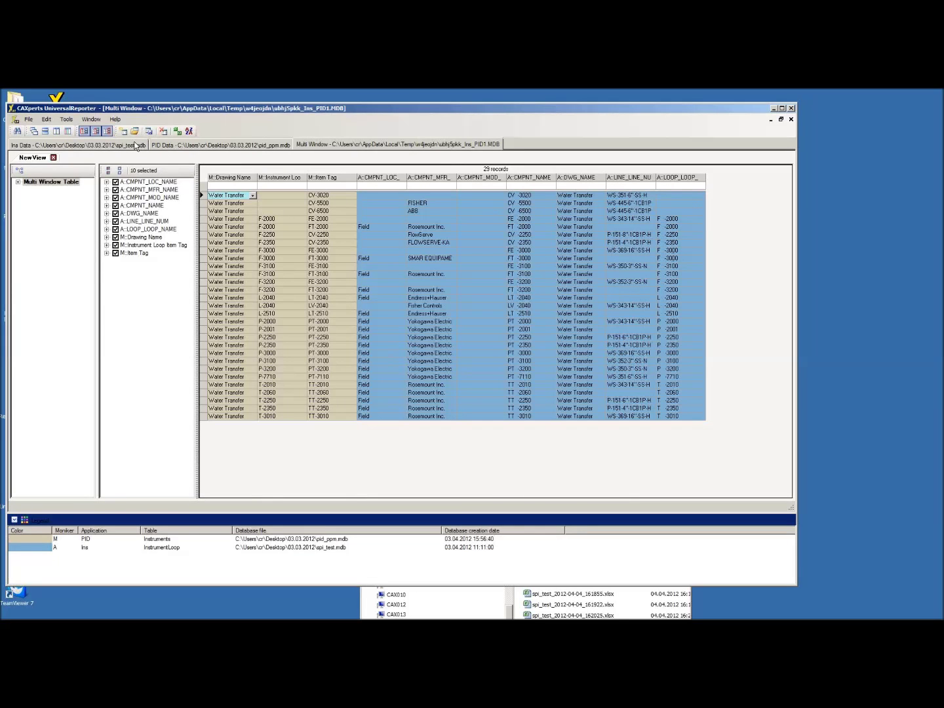
Open the saved view MW_instr_pid_spi.Cvf for the joined P&ID and instrumentation data
left_click(135, 131)
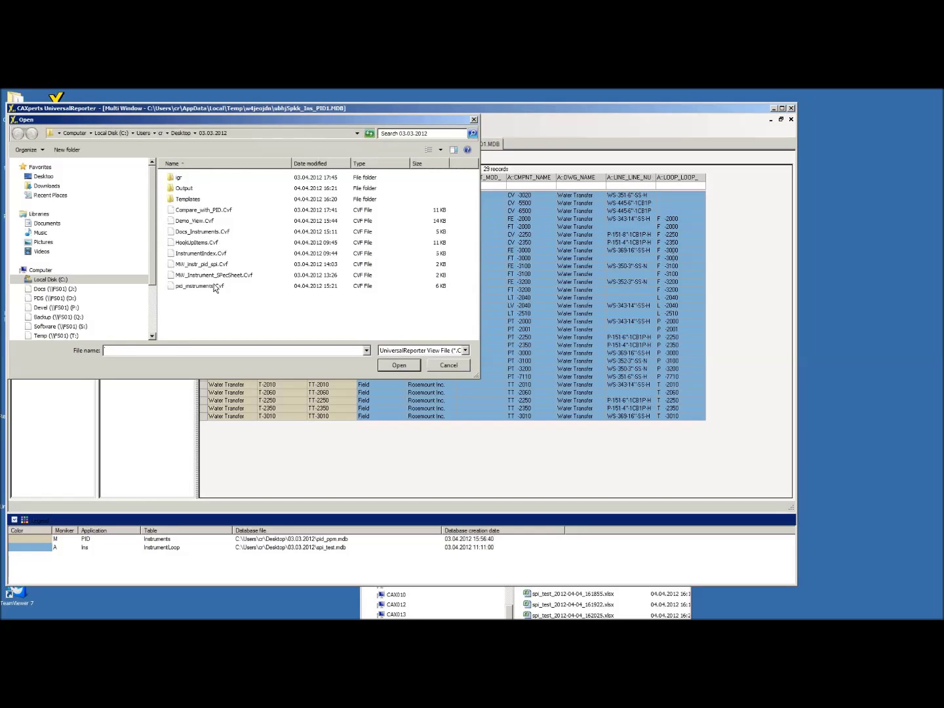
left_click(185, 268)
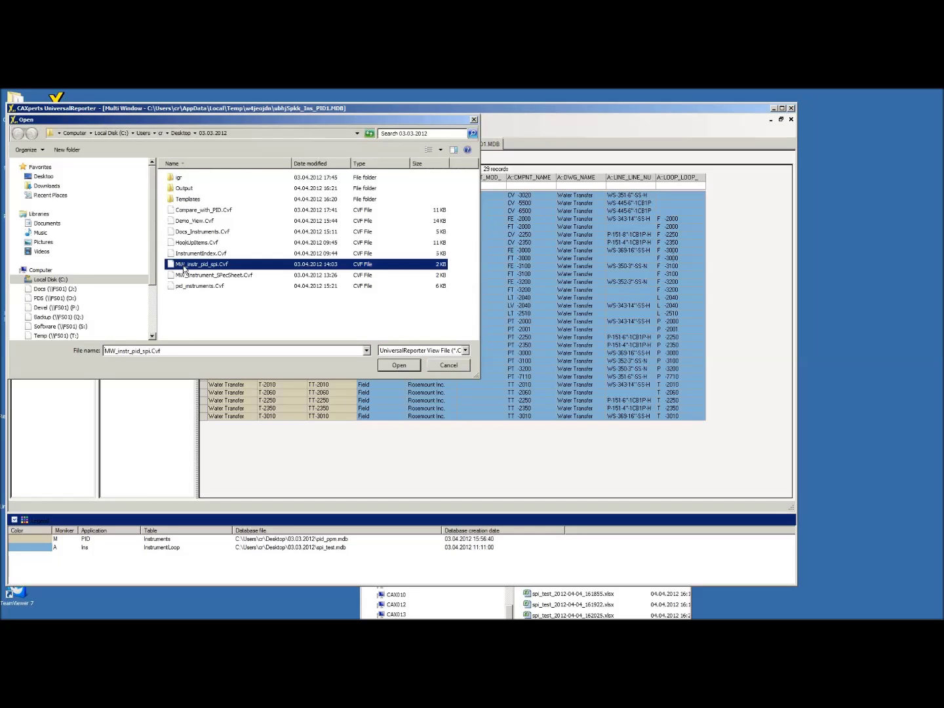
left_click(390, 366)
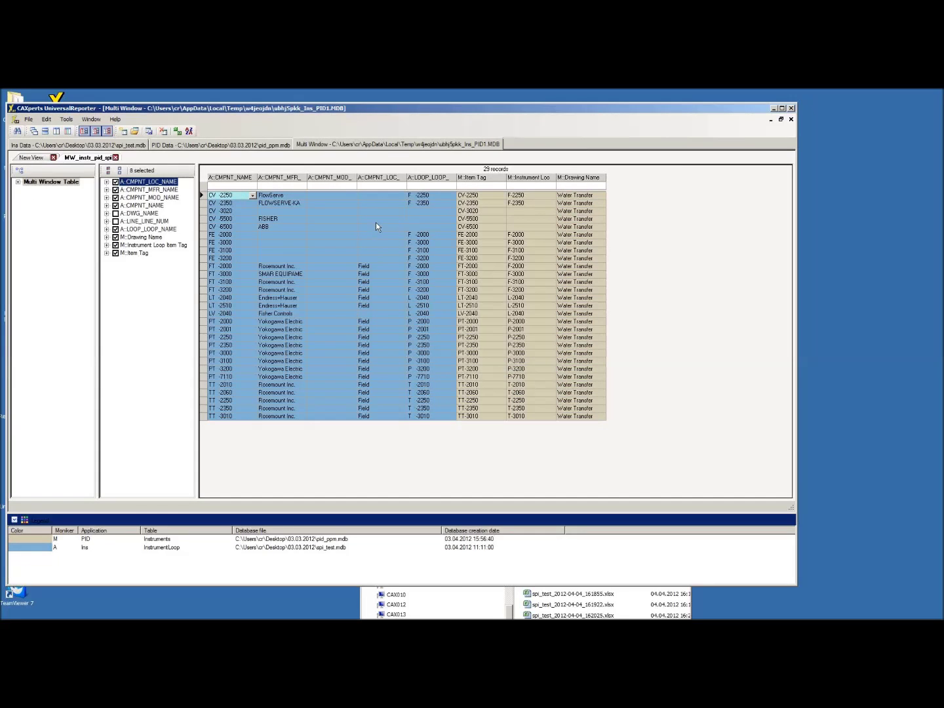
Set up a report of the joined view that uses the template Instr_pid_spi.xlsx
left_click(178, 133)
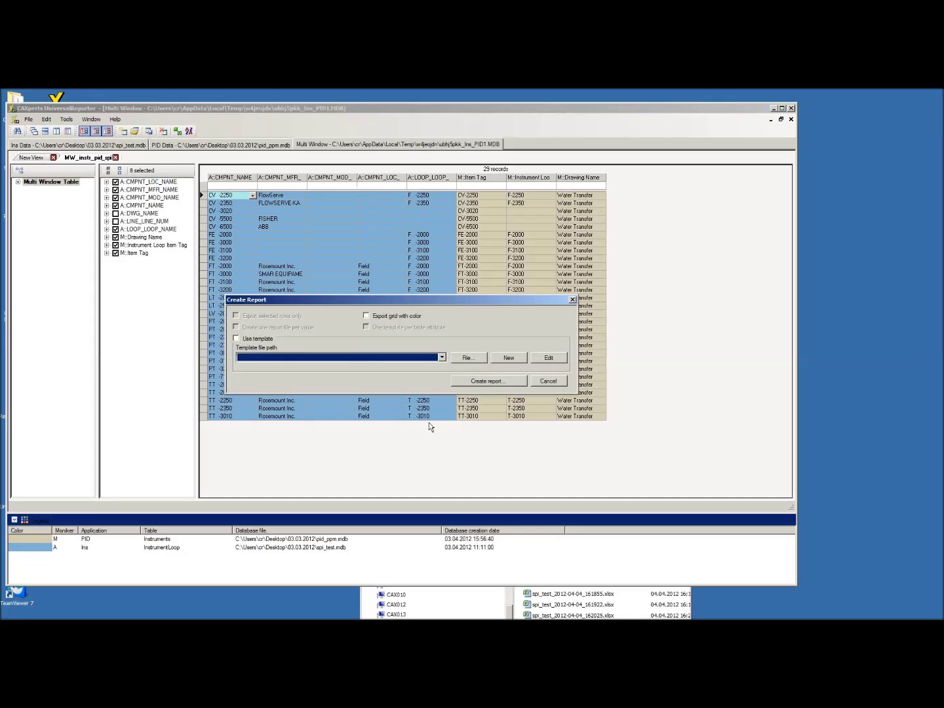
left_click(441, 358)
left_click(466, 362)
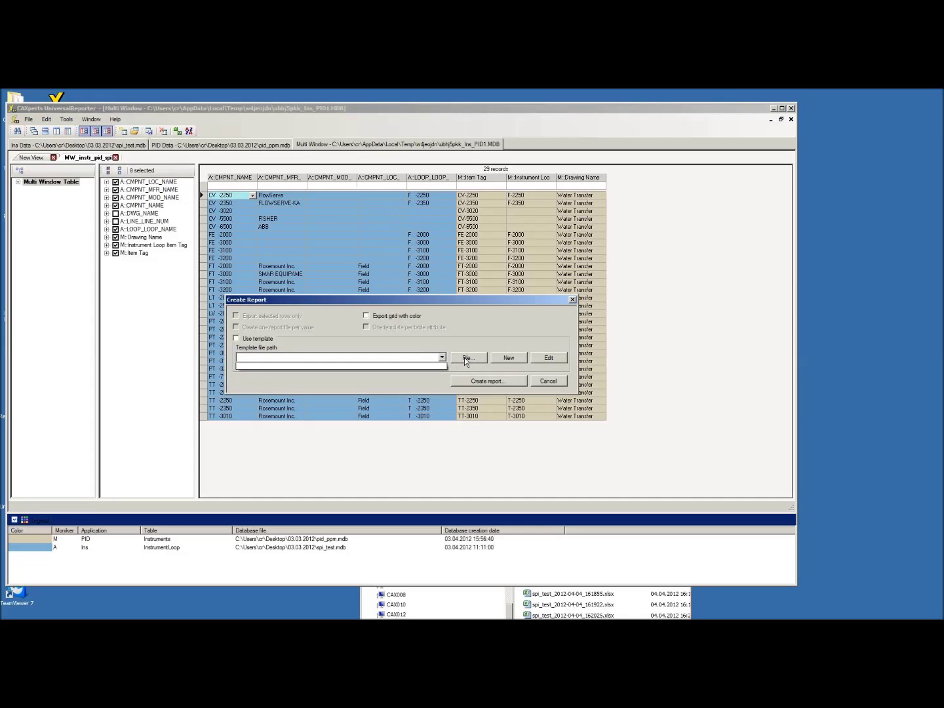
left_click(466, 358)
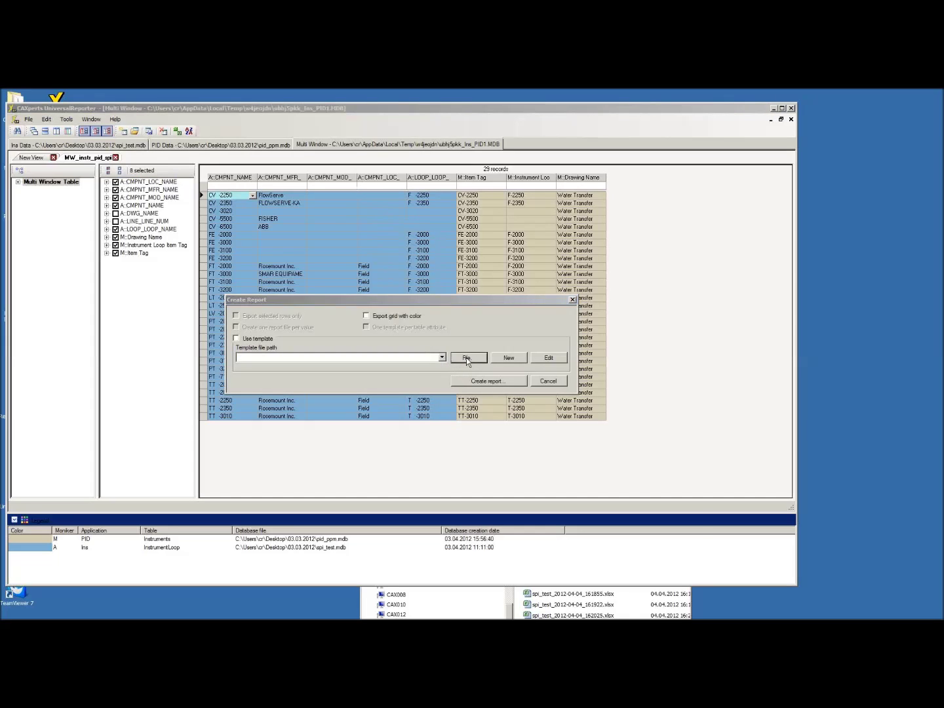
left_click(397, 393)
double_click(398, 393)
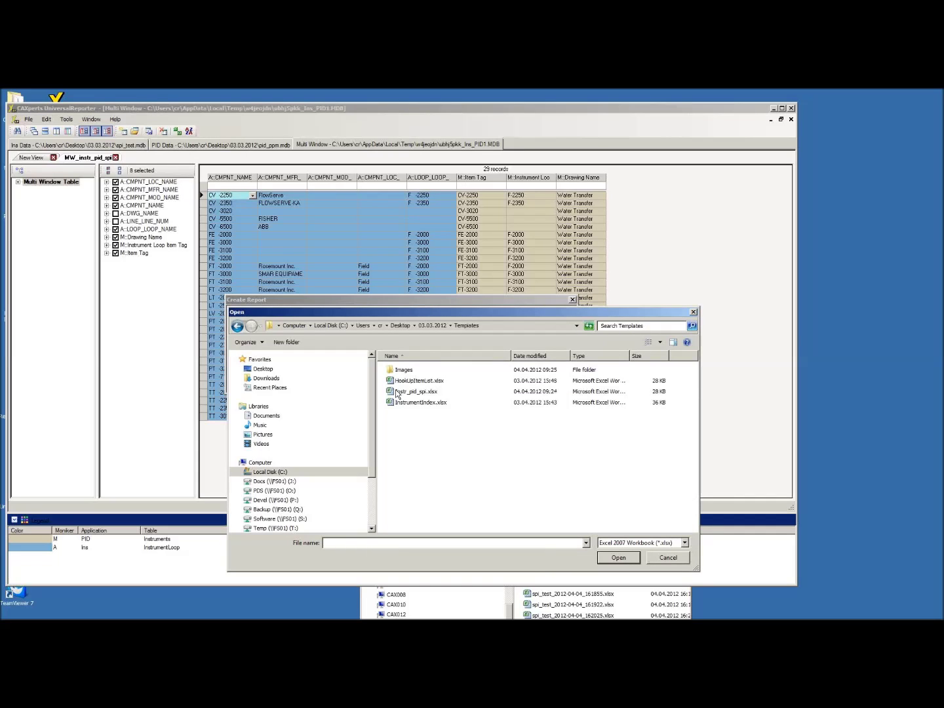
left_click(399, 393)
left_click(617, 560)
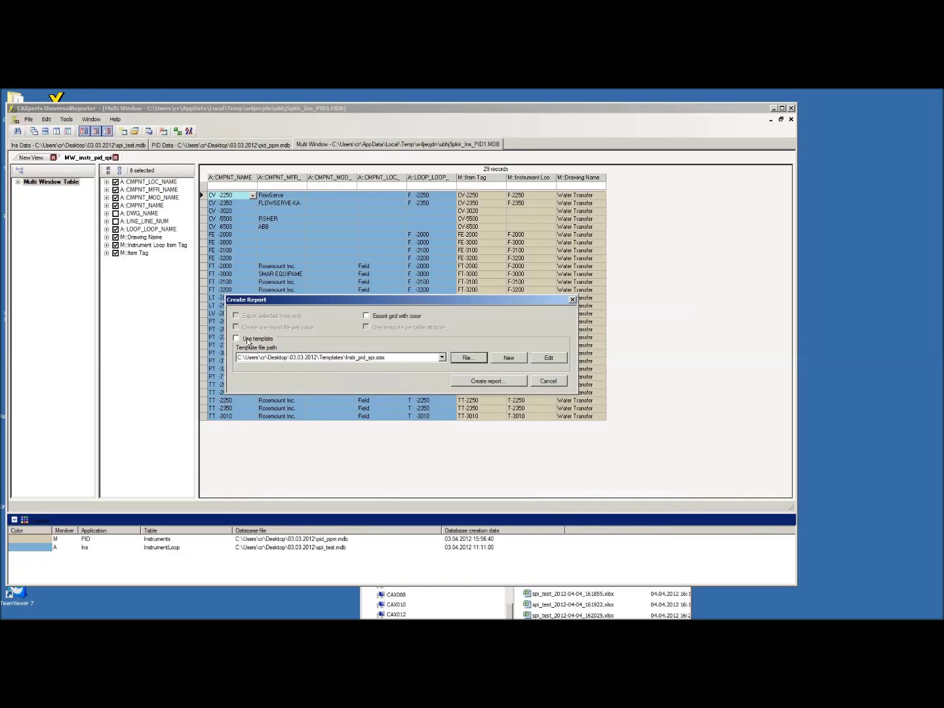
left_click(236, 340)
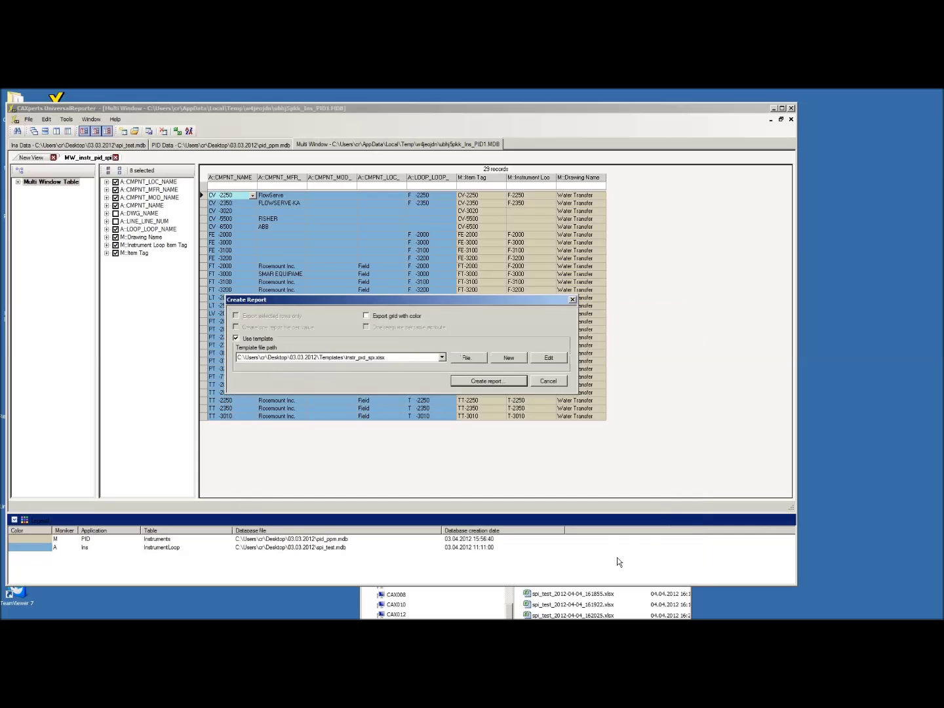
Create the template-based Excel report of the joined instruments, review it and close the workbook
left_click(464, 382)
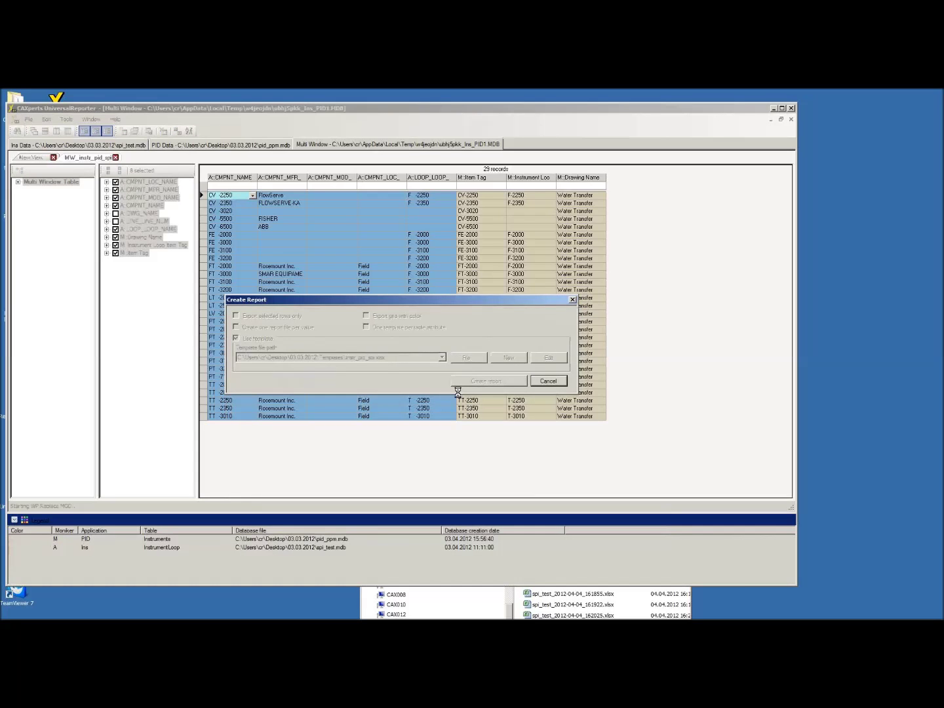
left_click(453, 390)
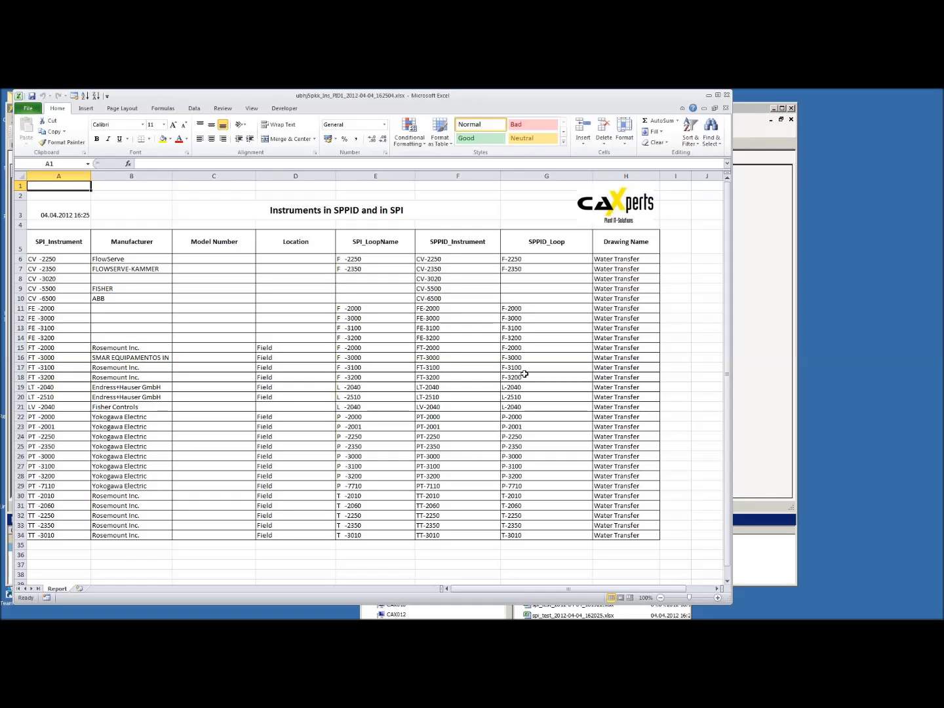
left_click(727, 96)
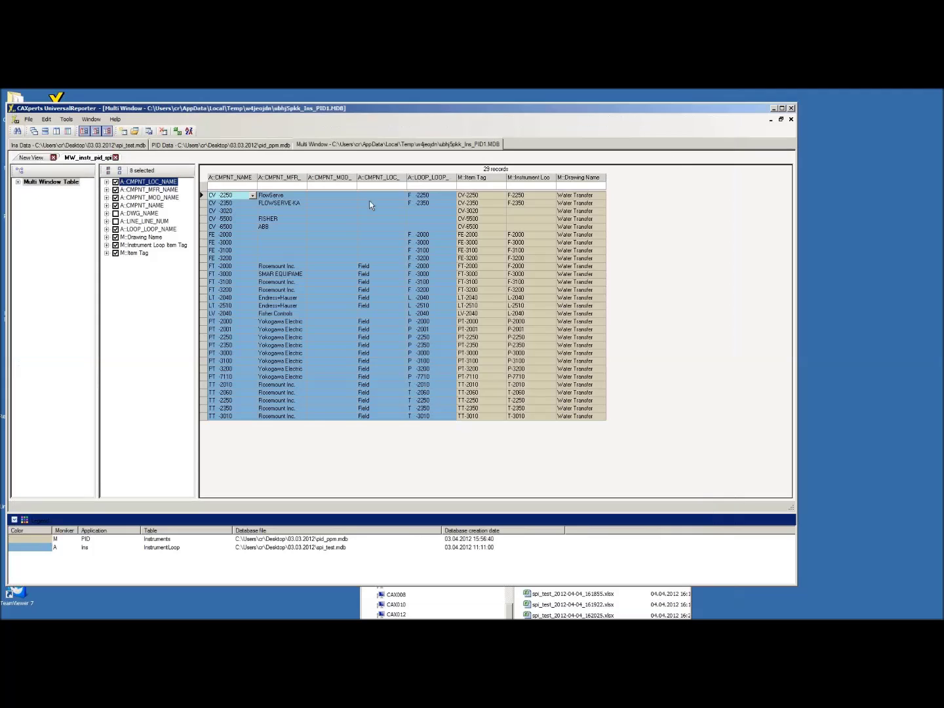
Highlight instrument FV-501 from the PID Data table in drawing 101-A and show it with its surrounding piping
left_click(196, 144)
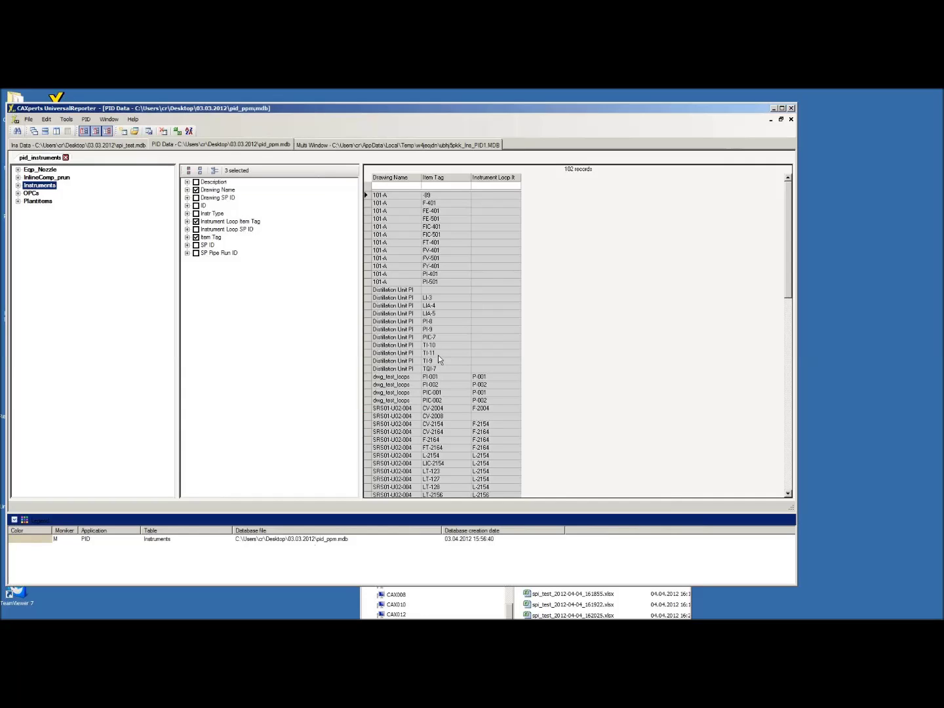
left_click(440, 259)
right_click(440, 265)
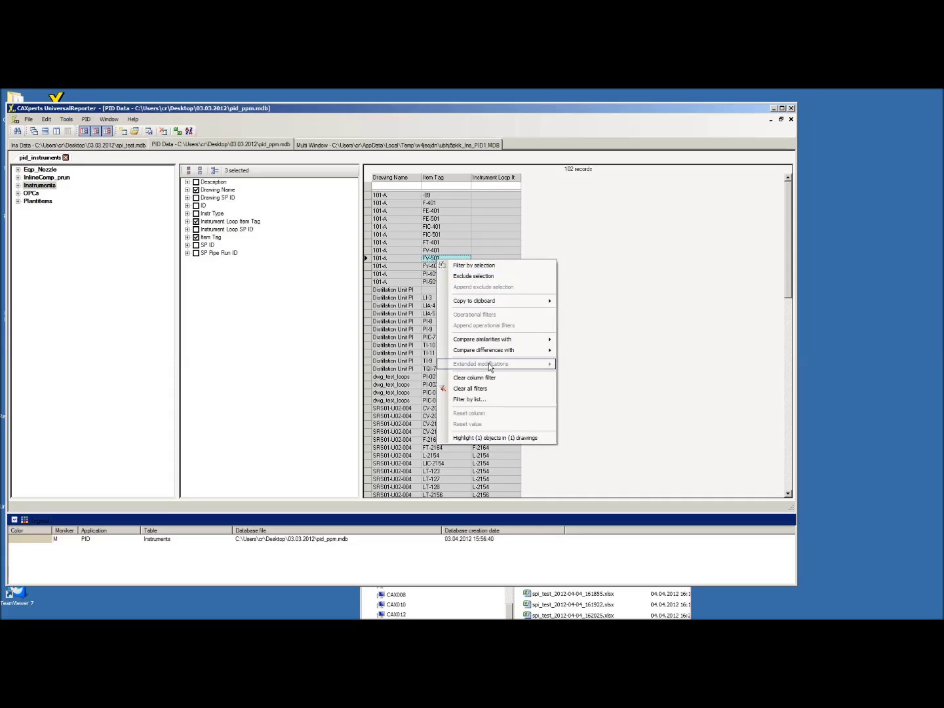
left_click(498, 439)
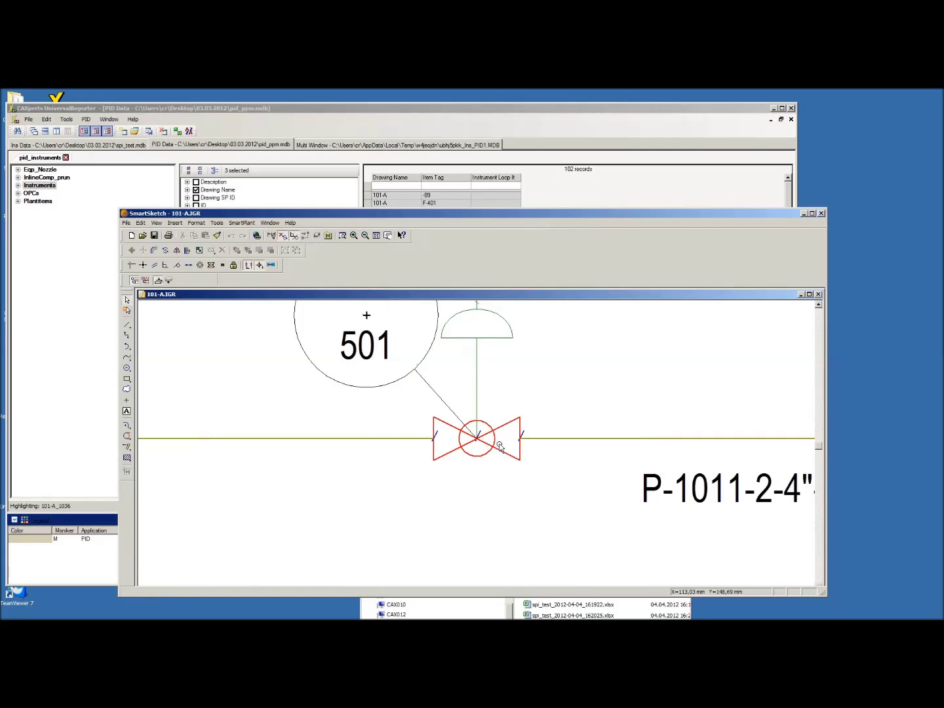
left_click(365, 236)
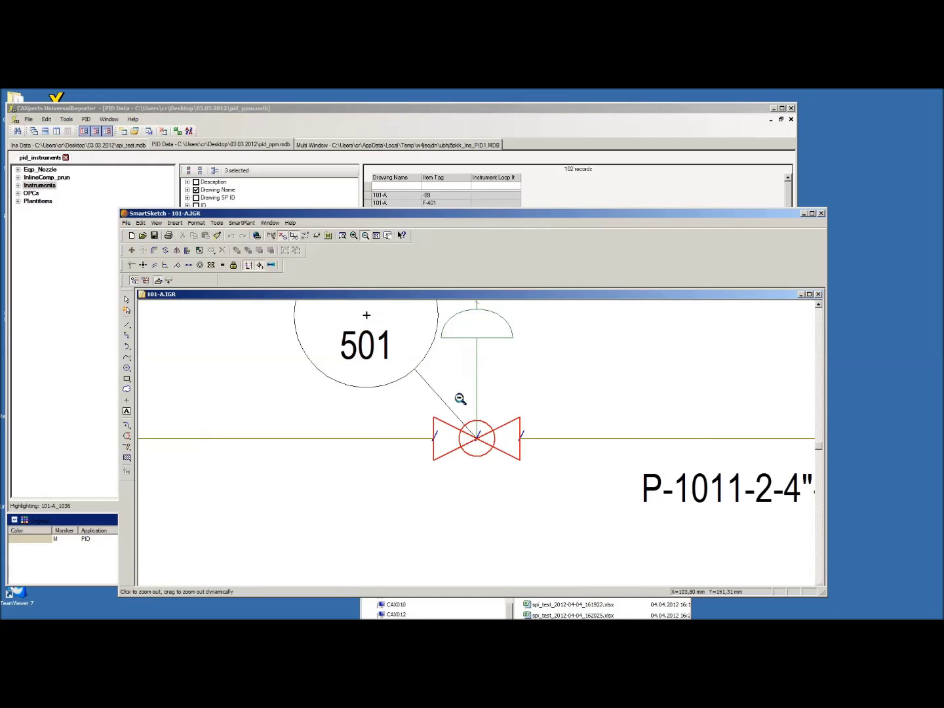
left_click(487, 452)
left_click(487, 451)
left_click(487, 451)
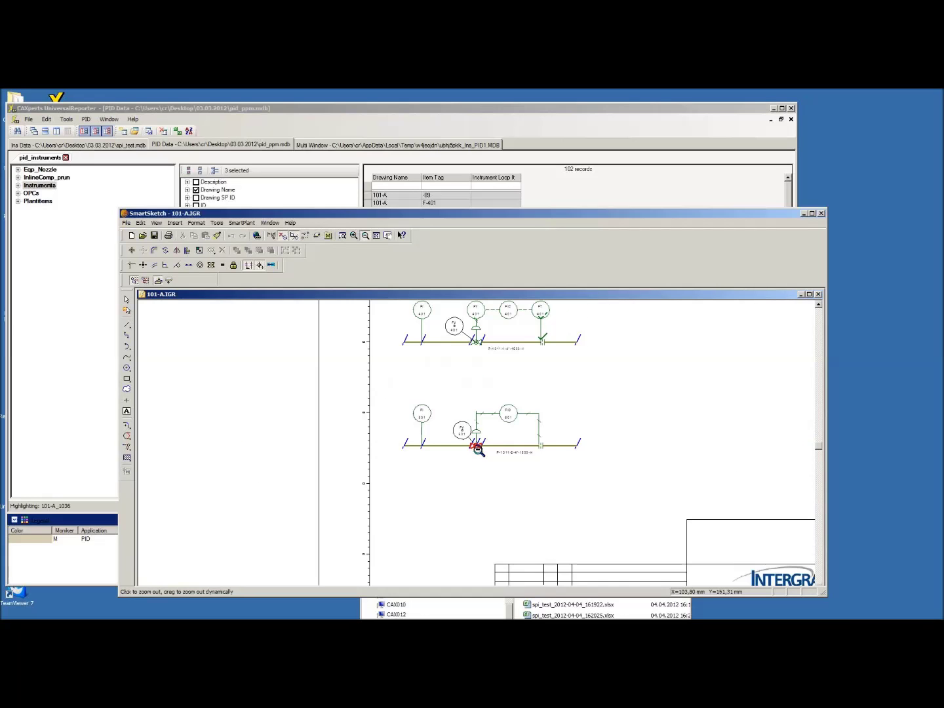
Close drawing 101-A without saving changes
left_click_drag(775, 216, 699, 239)
left_click(746, 235)
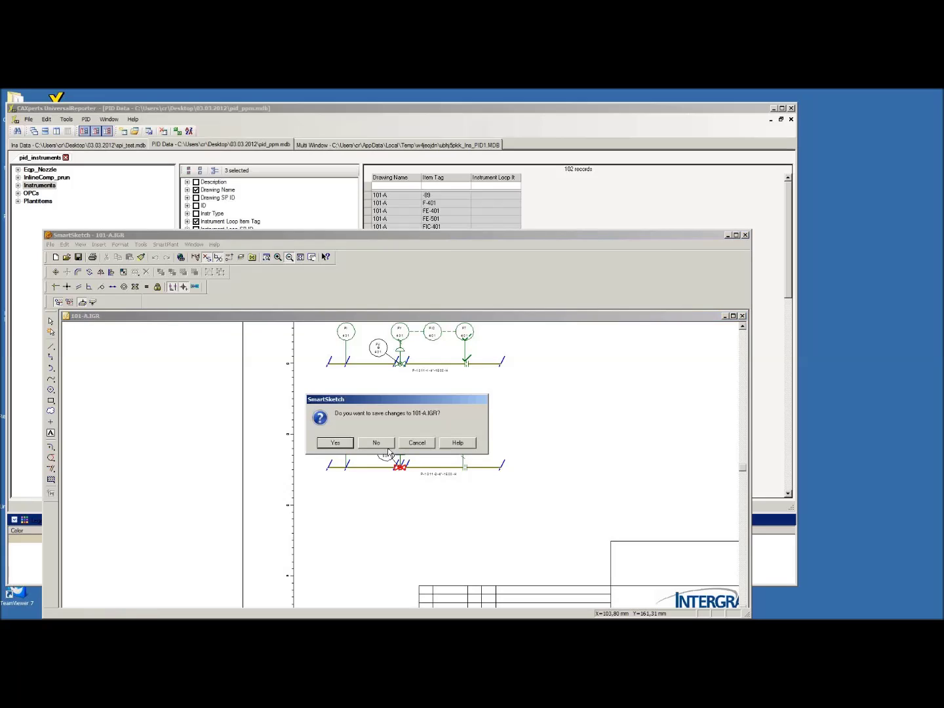
left_click(386, 446)
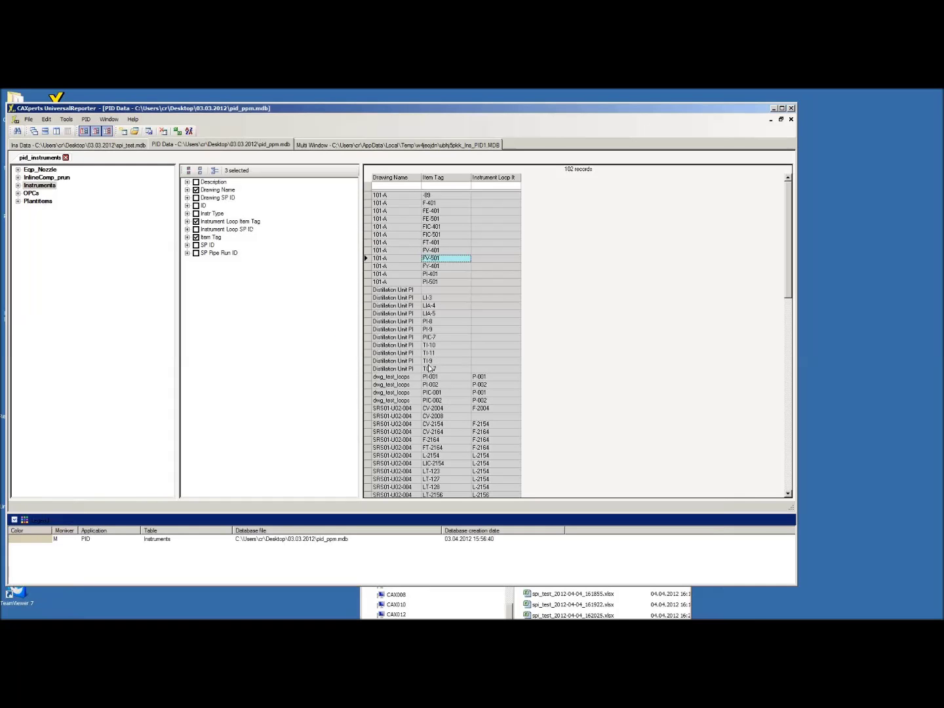
Highlight instrument TI-9 in the Distillation Unit PID drawing and show it with the neighbouring vessels
left_click(431, 362)
right_click(431, 363)
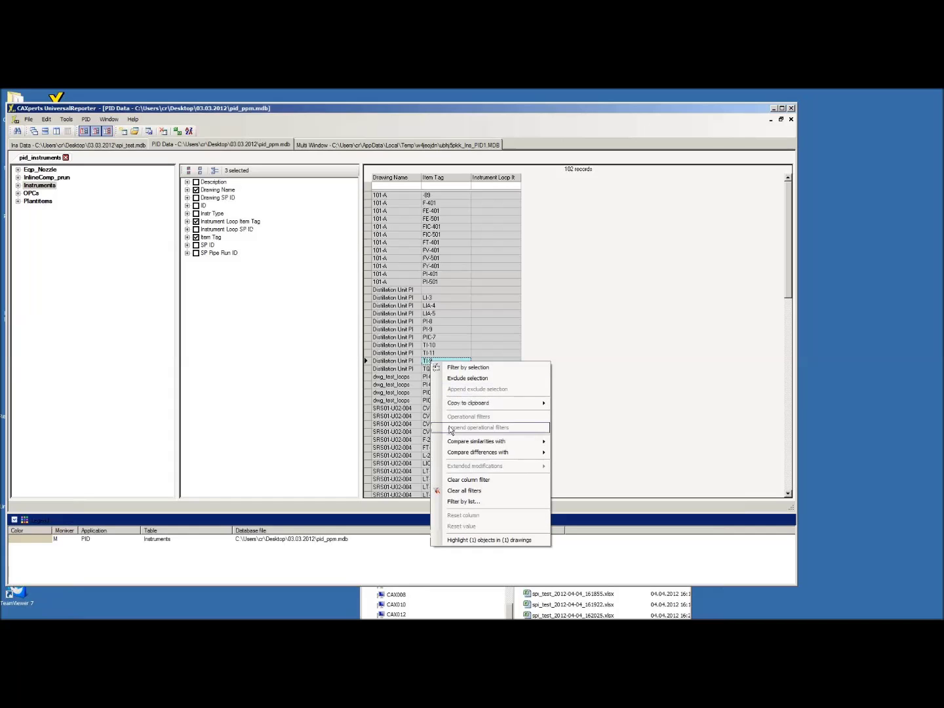
left_click(488, 540)
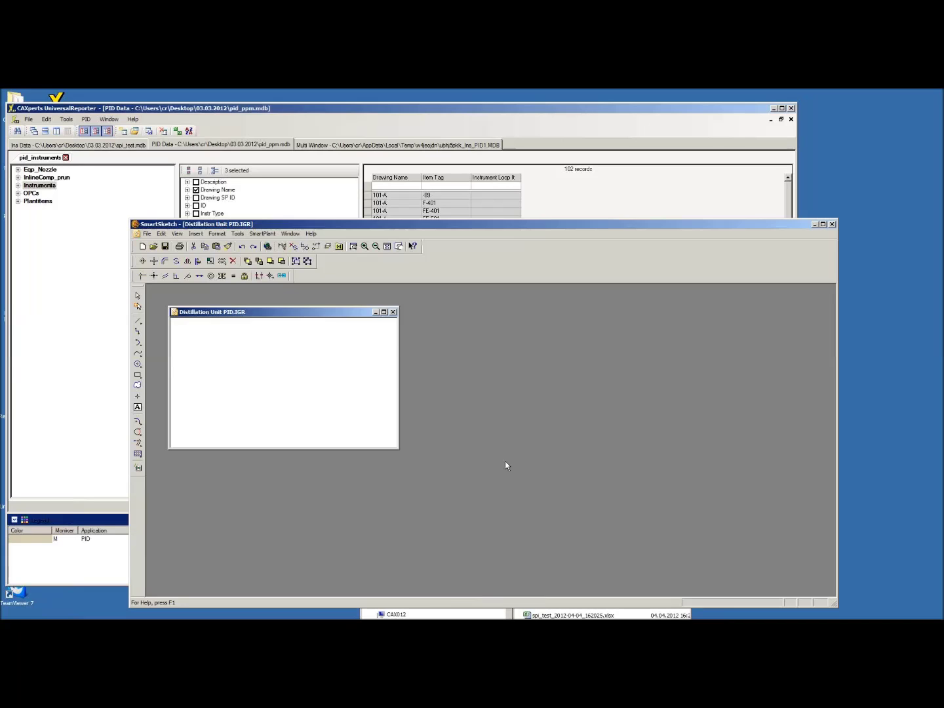
left_click(375, 263)
left_click(487, 456)
left_click(487, 458)
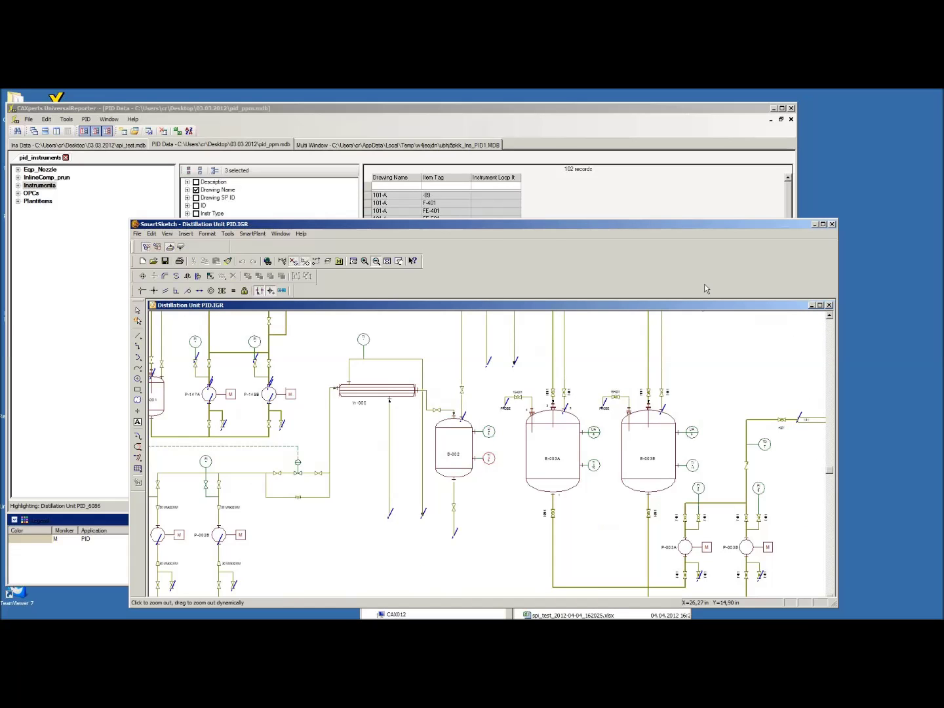
Close the Distillation Unit PID drawing without saving changes
left_click_drag(771, 233, 689, 231)
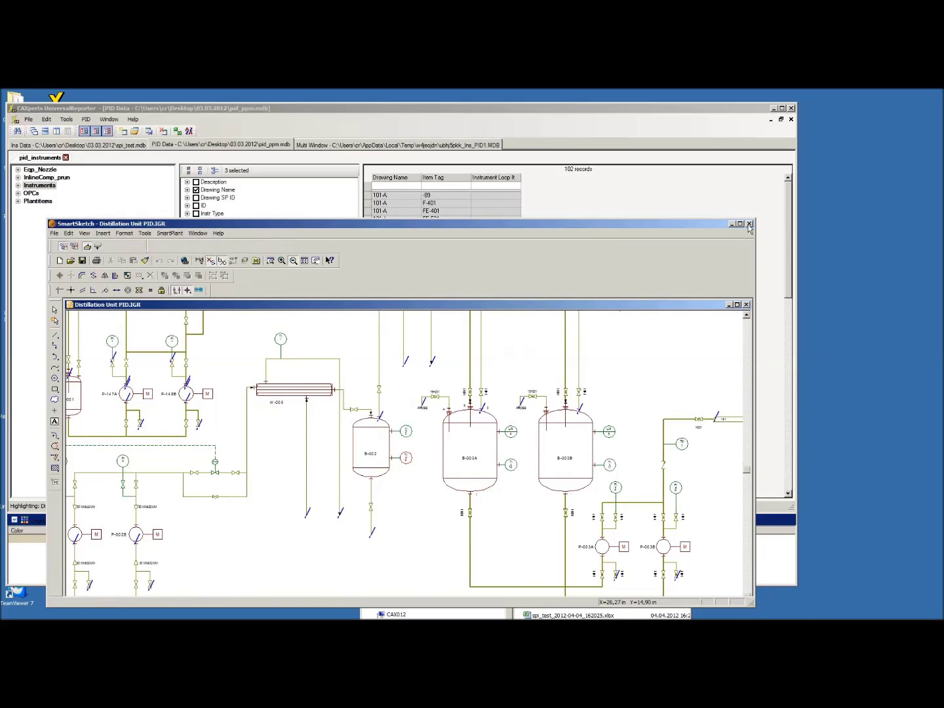
left_click(750, 223)
left_click(389, 432)
Highlight instruments TI-10 and TI-9 together in the Distillation Unit PID drawing, and close it without saving changes
left_click(433, 346)
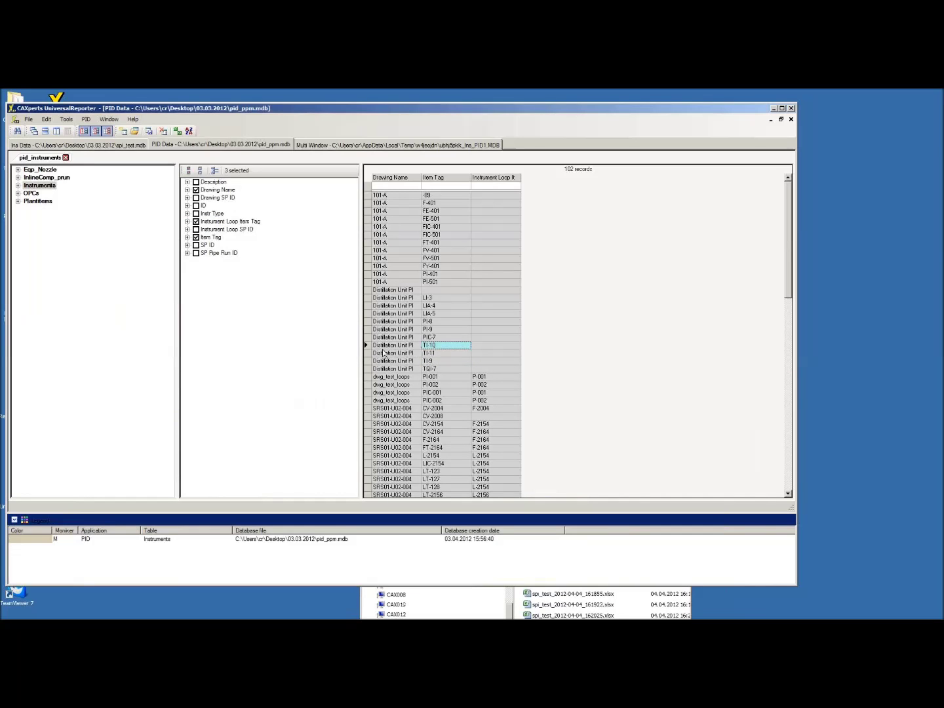
left_click(427, 361, "ctrl")
right_click(427, 362)
left_click(470, 544)
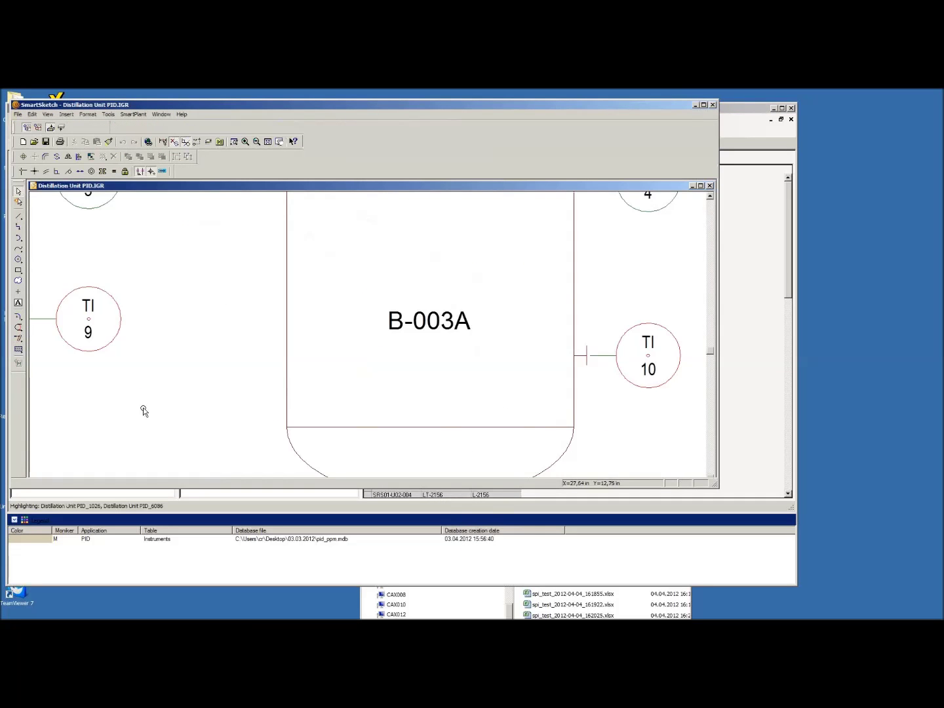
left_click(256, 142)
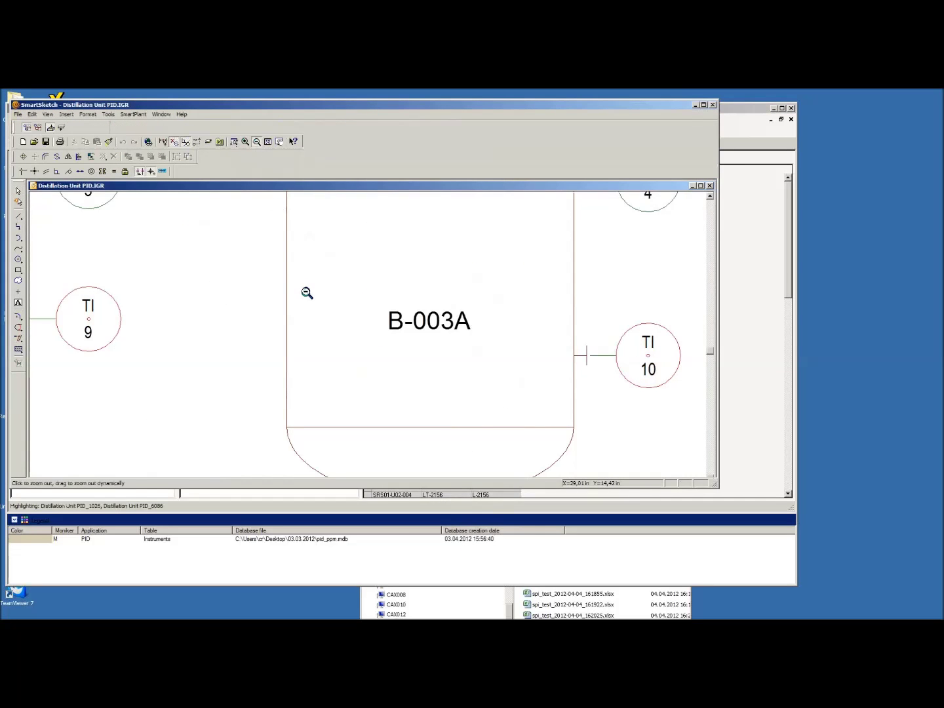
left_click(329, 328)
left_click(359, 304)
key("Escape")
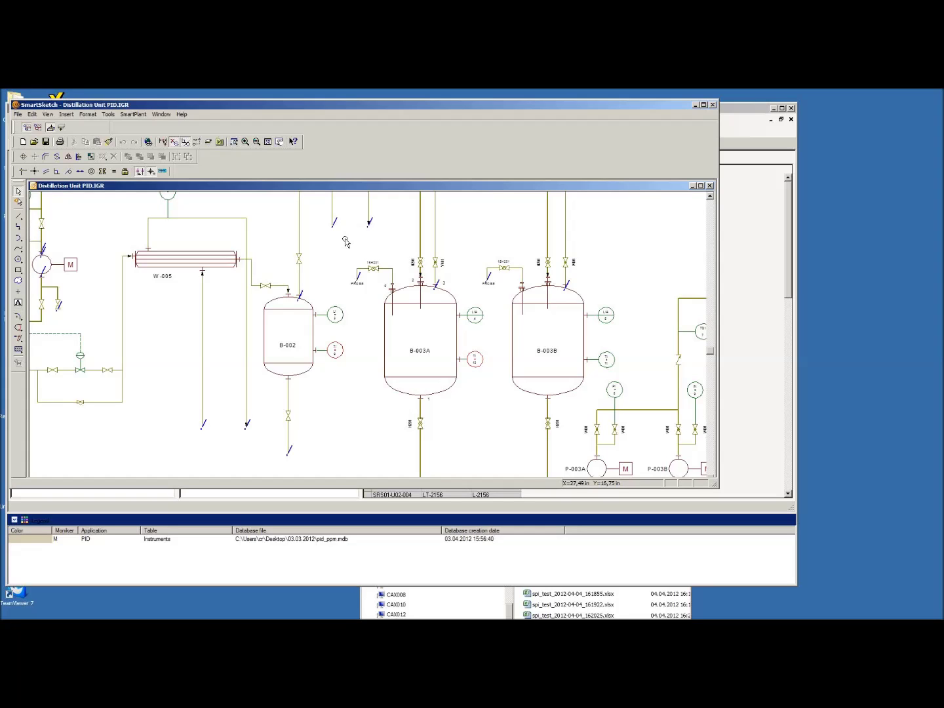
left_click(712, 104)
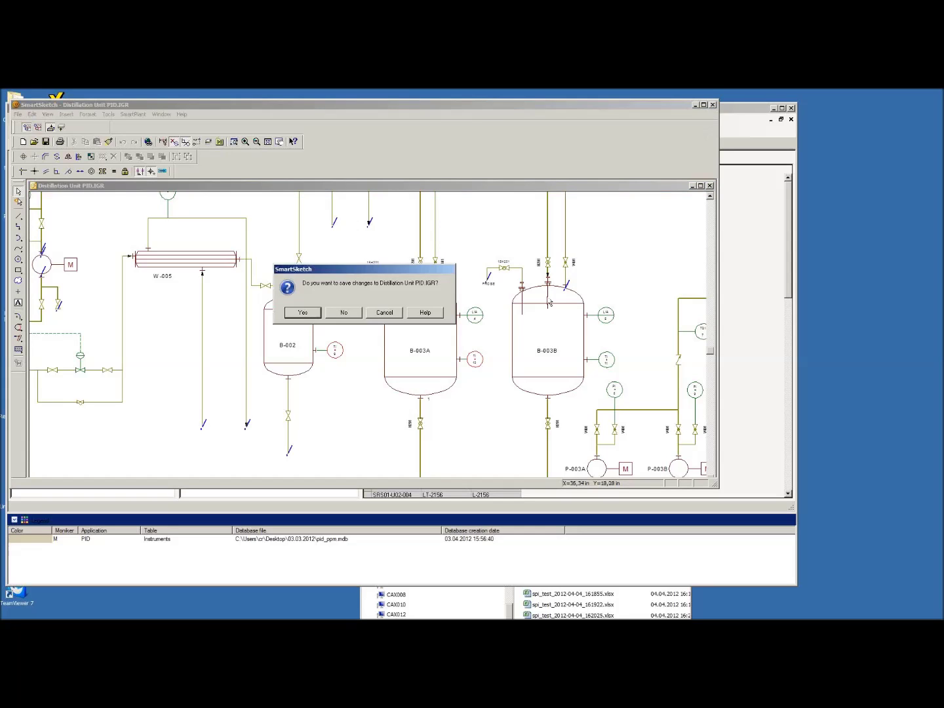
left_click(348, 313)
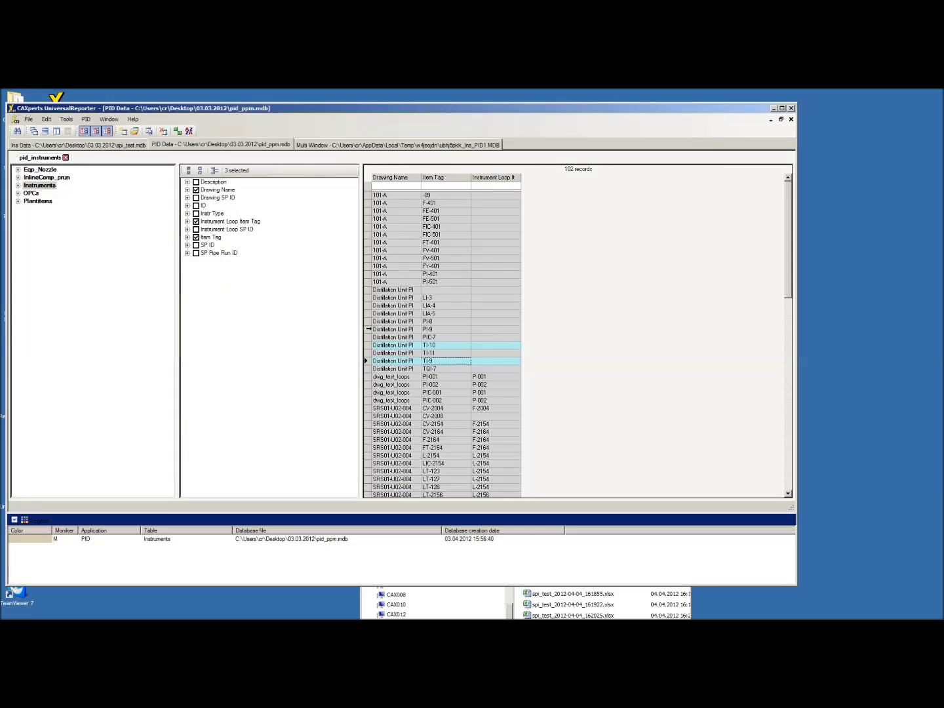